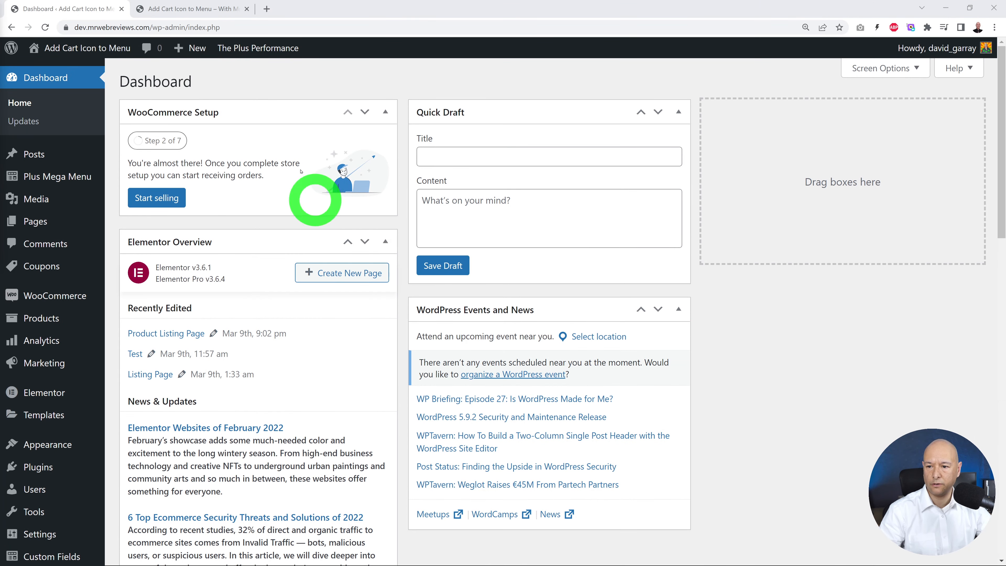
Step: Check the live site's header menu, and install and activate the WooCommerce Menu Cart plugin in the WordPress admin
left_click(191, 9)
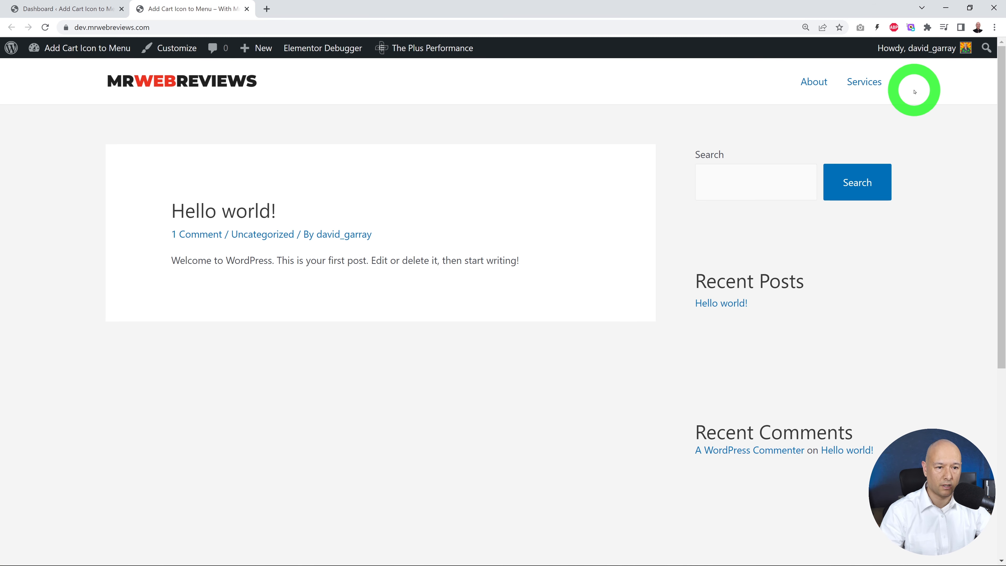
left_click(82, 10)
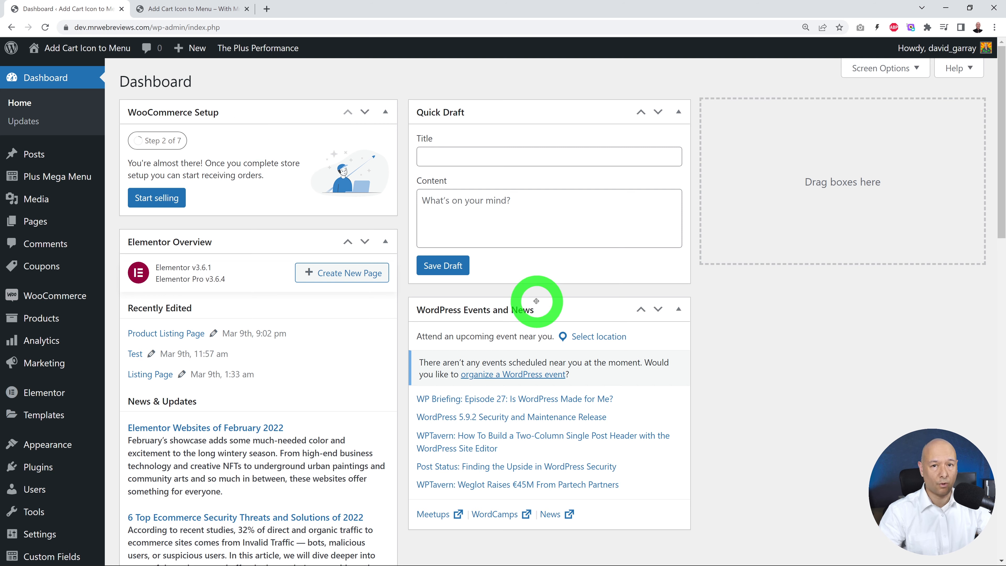
mouse_move(45, 468)
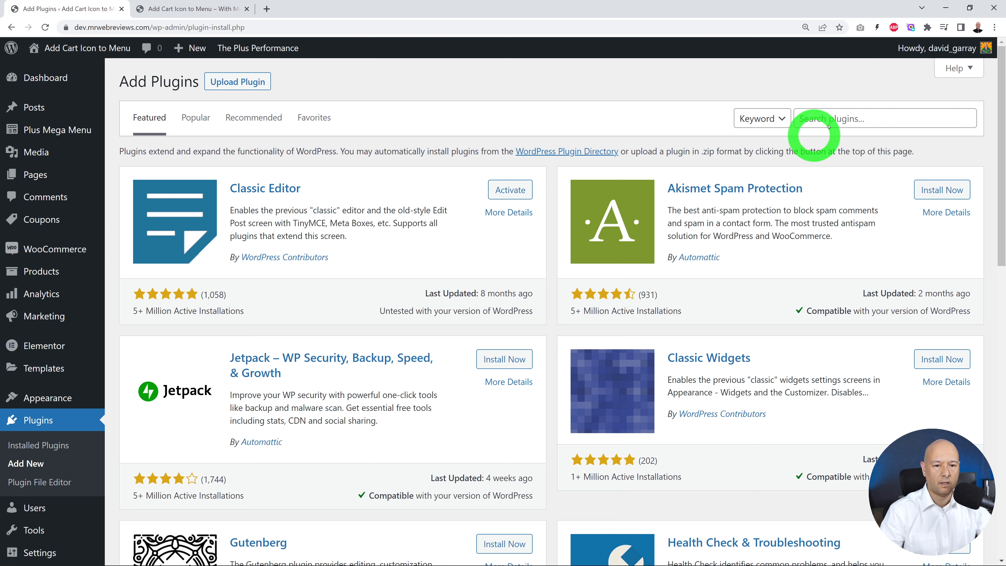
left_click(840, 117)
type("Woocommerce Menu Cart")
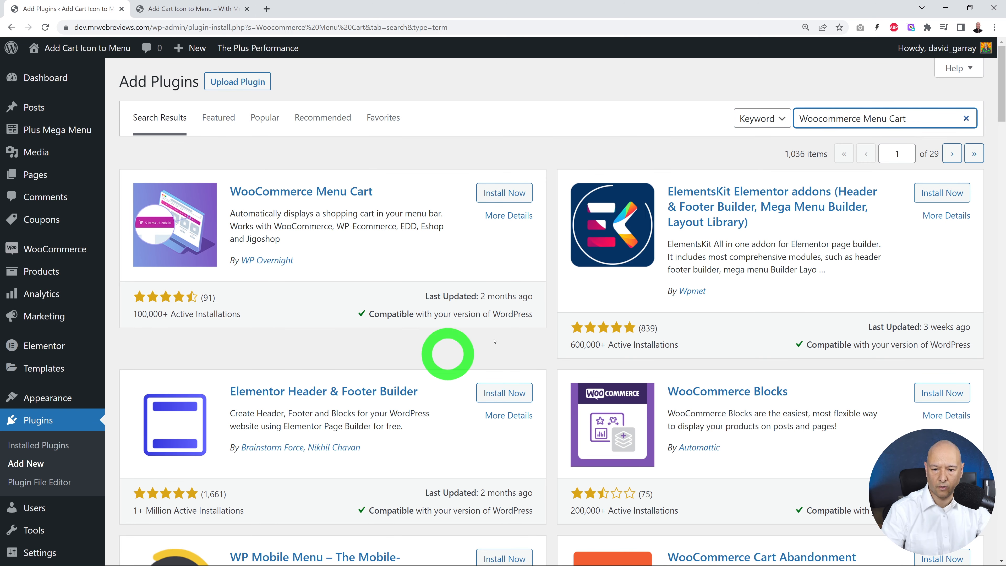
left_click(502, 194)
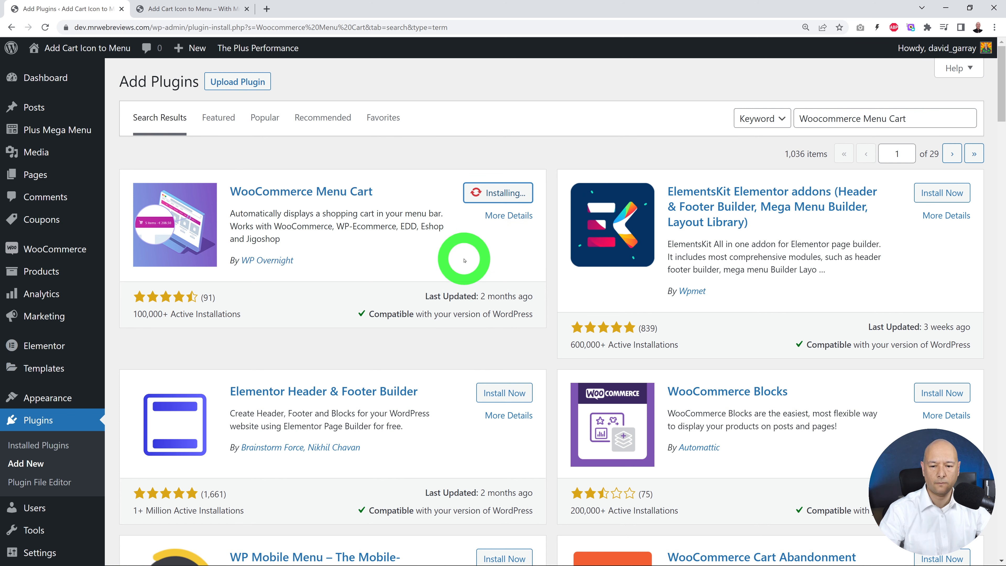
left_click(507, 192)
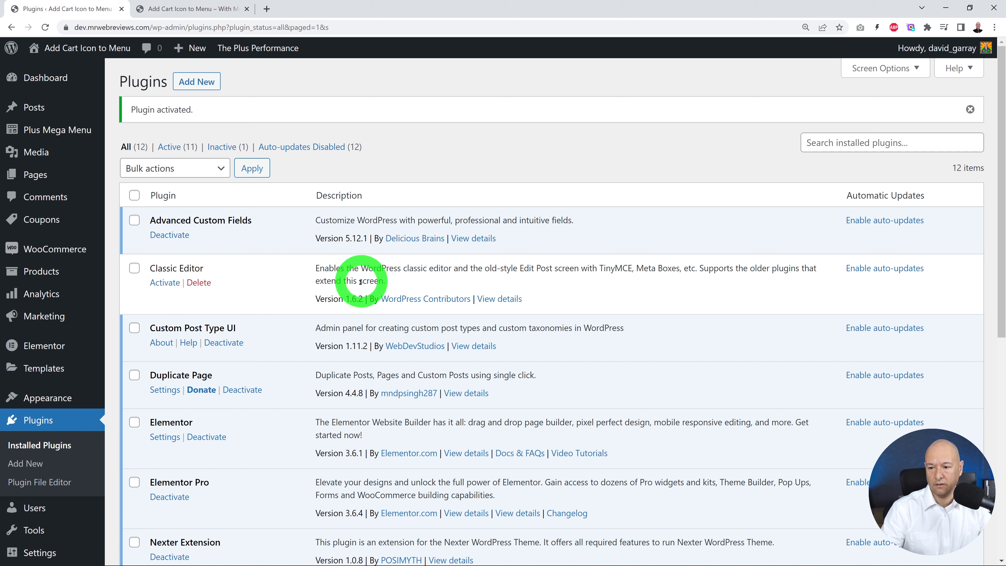
Step: In the Menu Cart Setup, display the cart in Main Menu, always show it even if empty, and save the changes
mouse_move(31, 251)
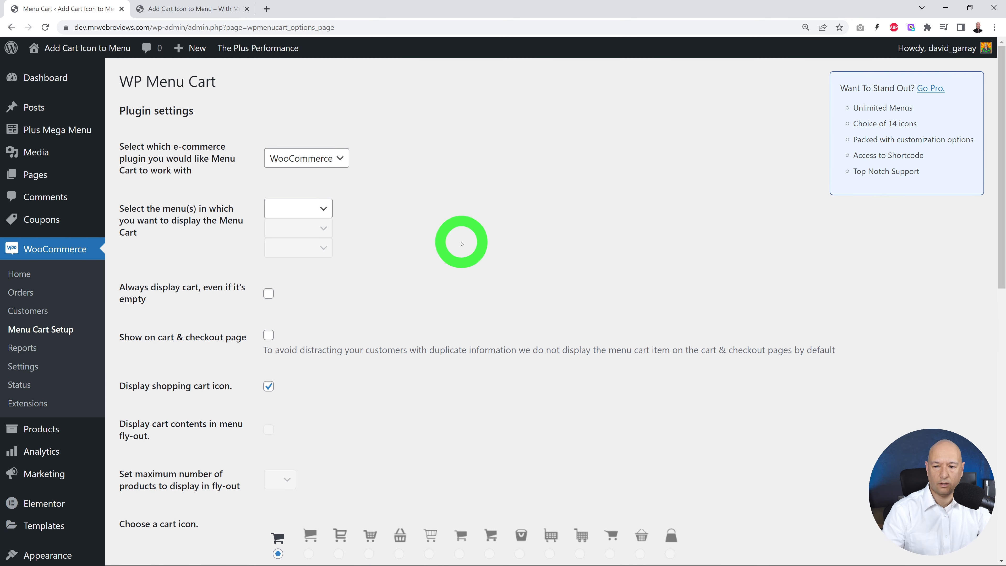
left_click(323, 209)
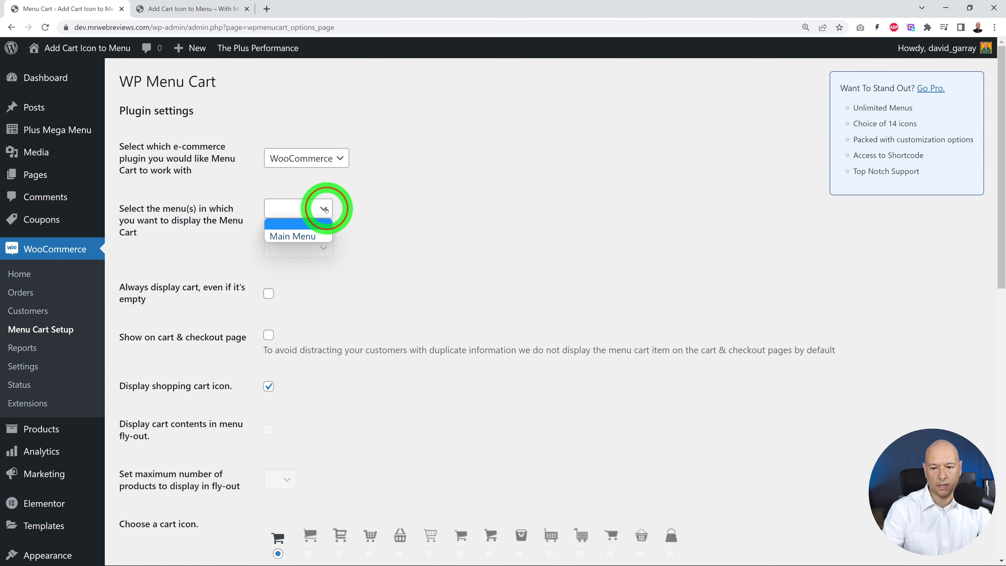
left_click(311, 233)
scroll(452, 301, "down", 3)
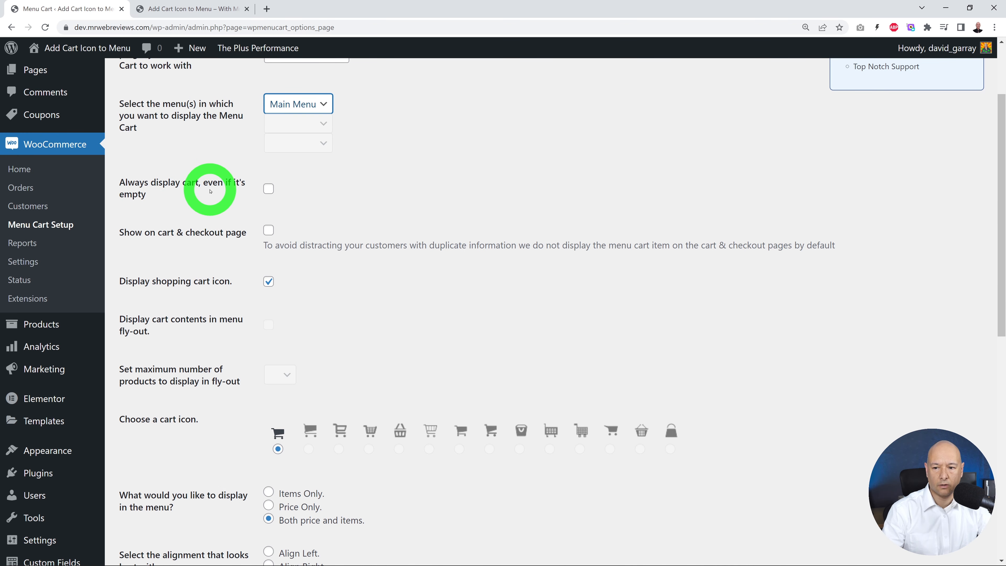
left_click(269, 190)
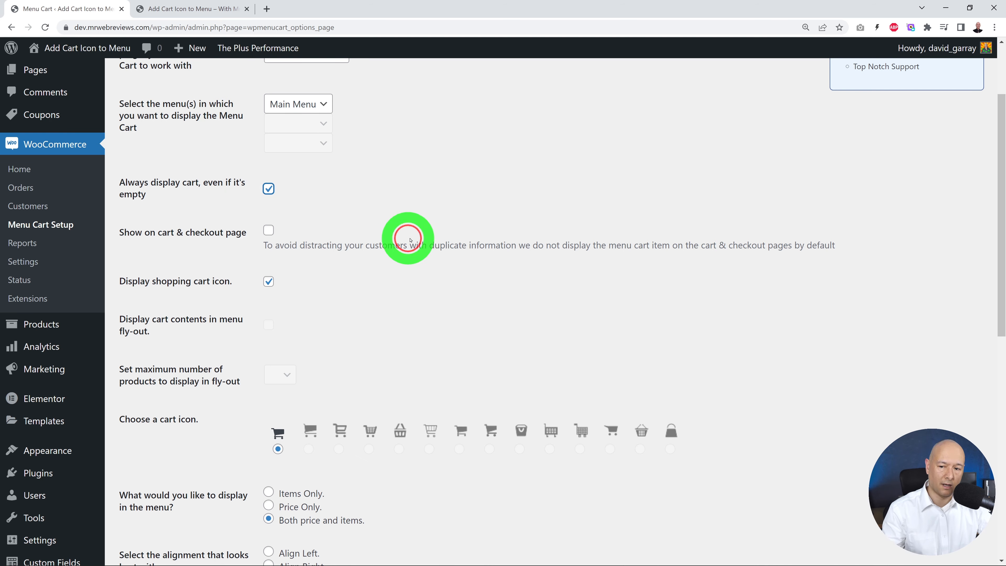
scroll(429, 259, "down", 3)
scroll(430, 259, "down", 3)
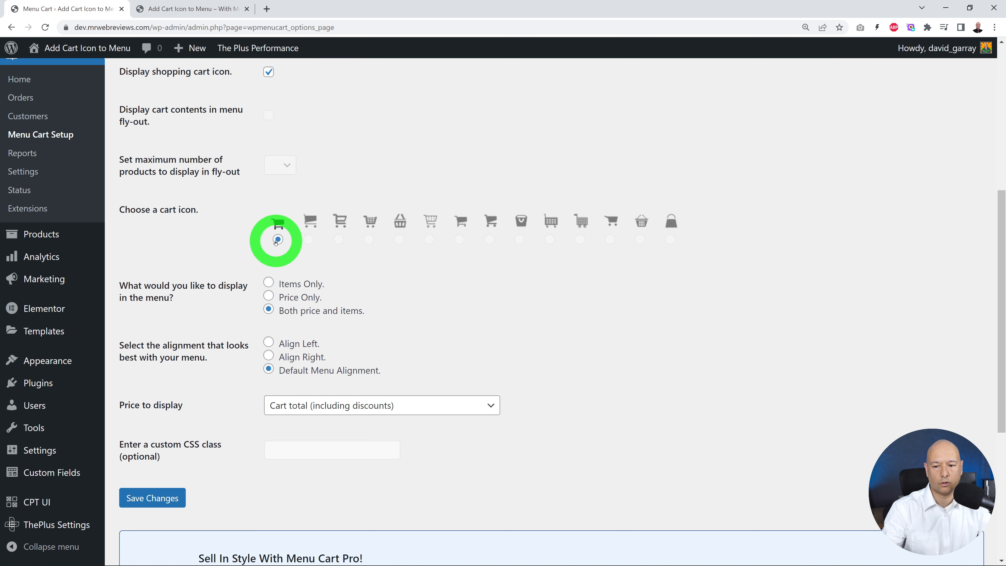
scroll(555, 272, "down", 3)
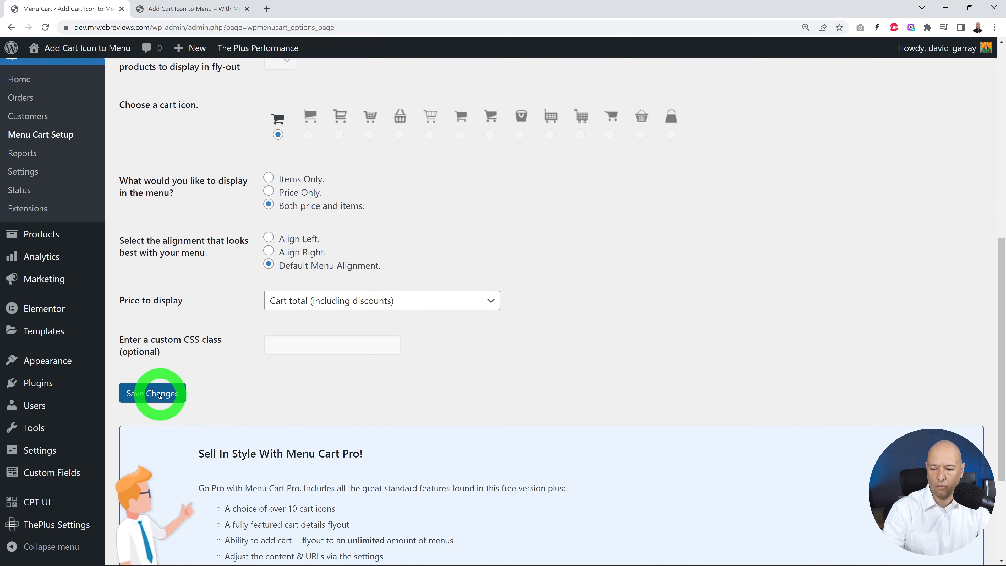
left_click(160, 394)
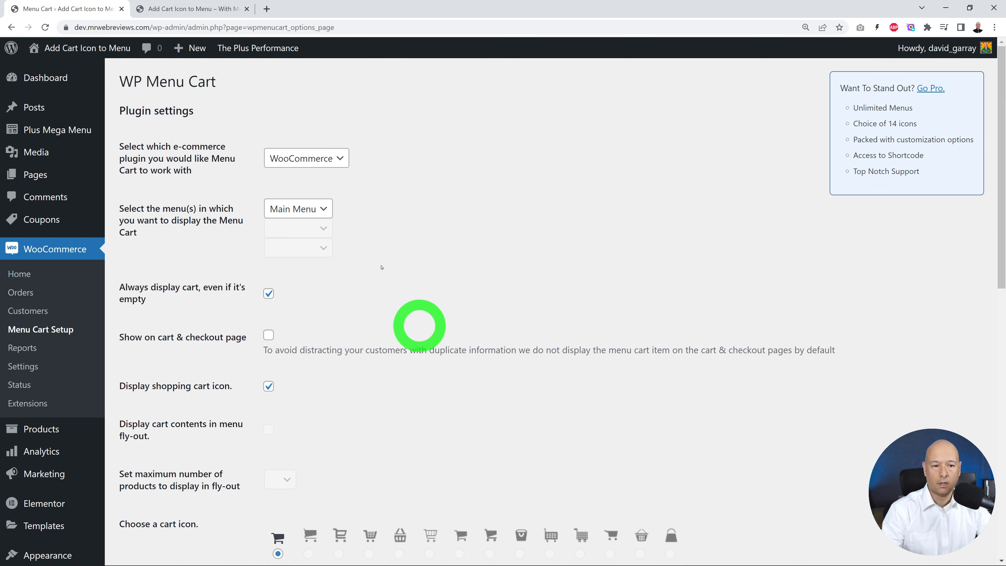
Step: Reload the live site's home page and follow the cart item in its header menu
left_click(194, 8)
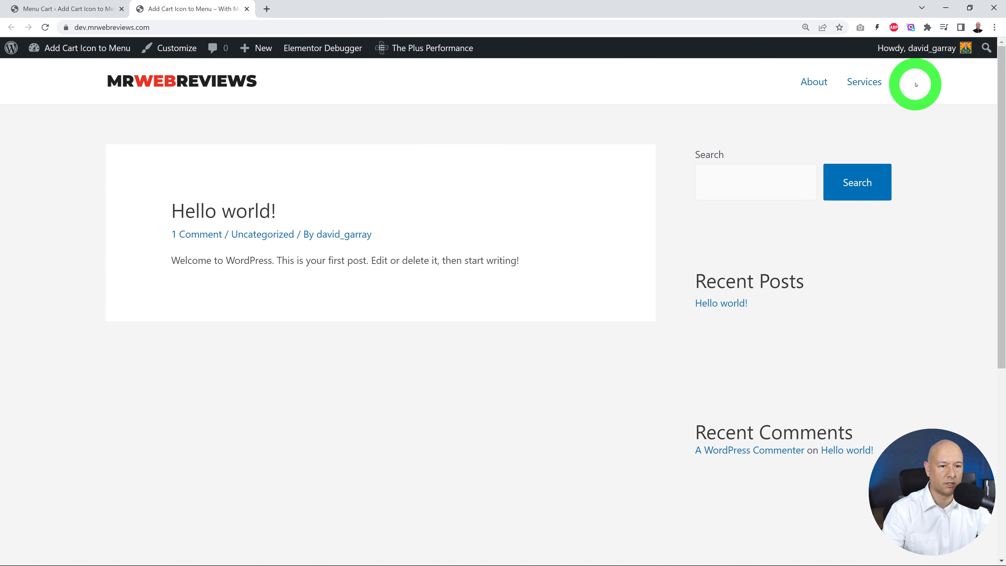
left_click(53, 28)
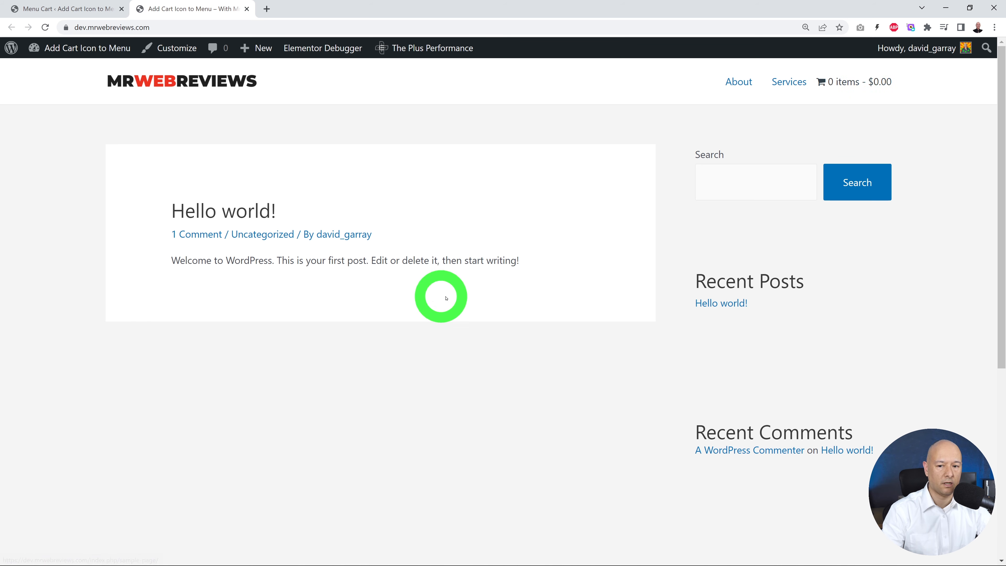
left_click(850, 81)
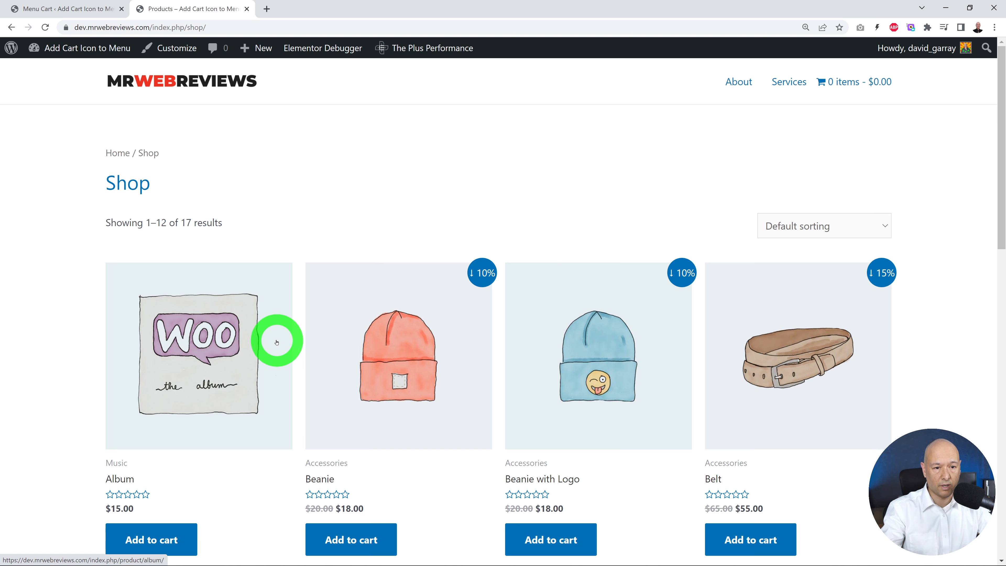
Step: Add the Album product to the cart from the shop page
scroll(277, 349, "down", 1)
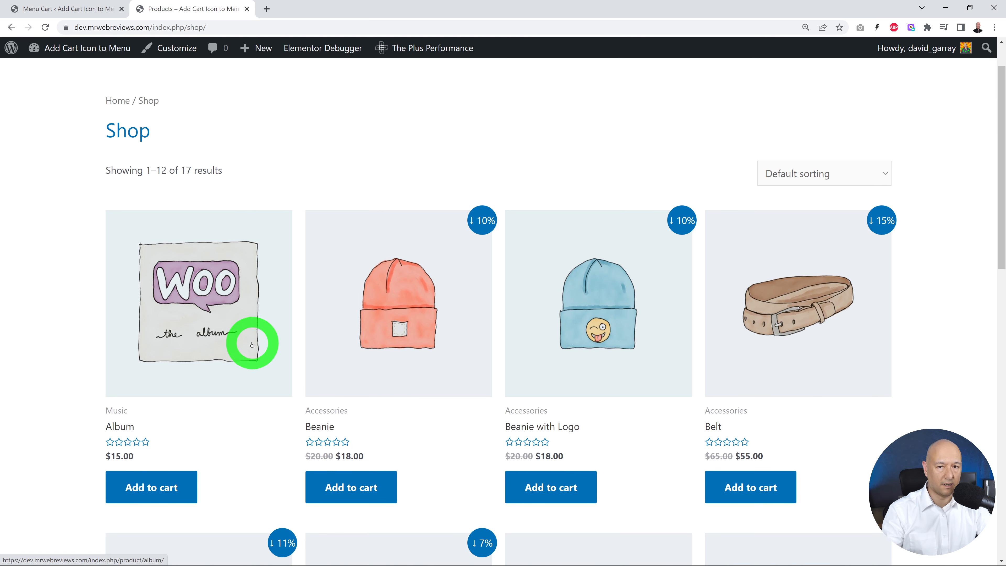
left_click(173, 479)
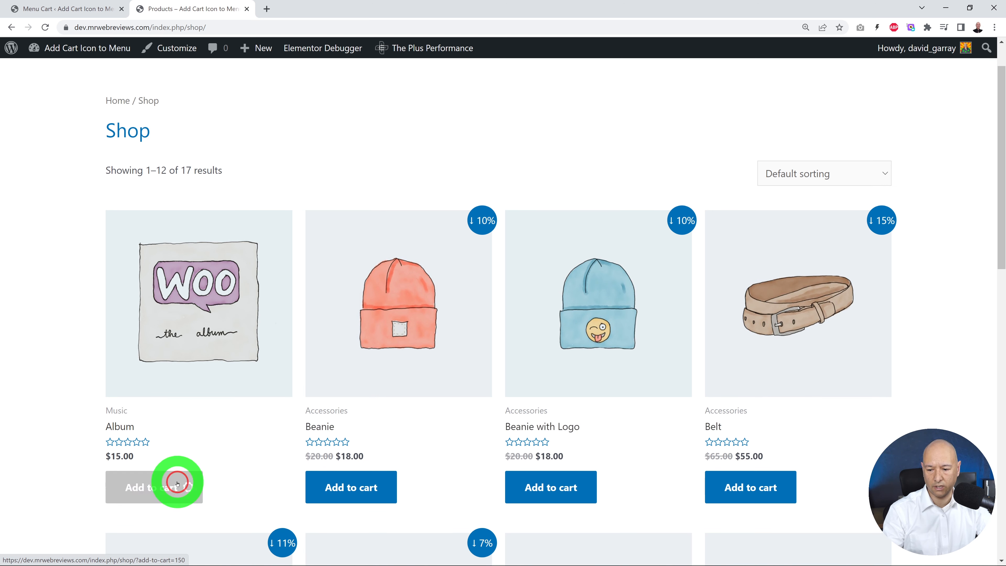
scroll(266, 385, "up", 1)
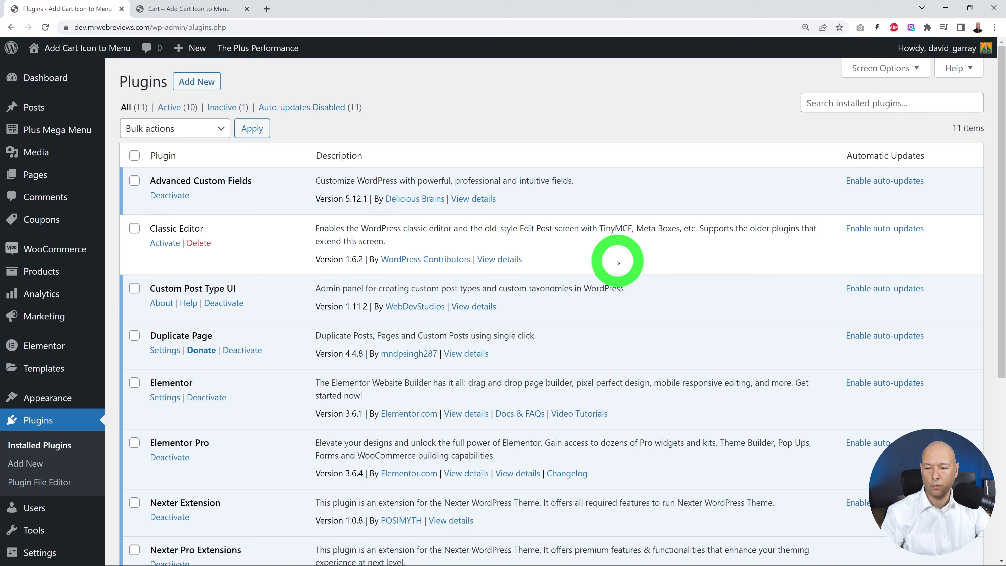
Step: Create a new Header template in the Elementor Theme Builder and dismiss the block library to start from a blank layout
scroll(612, 253, "down", 3)
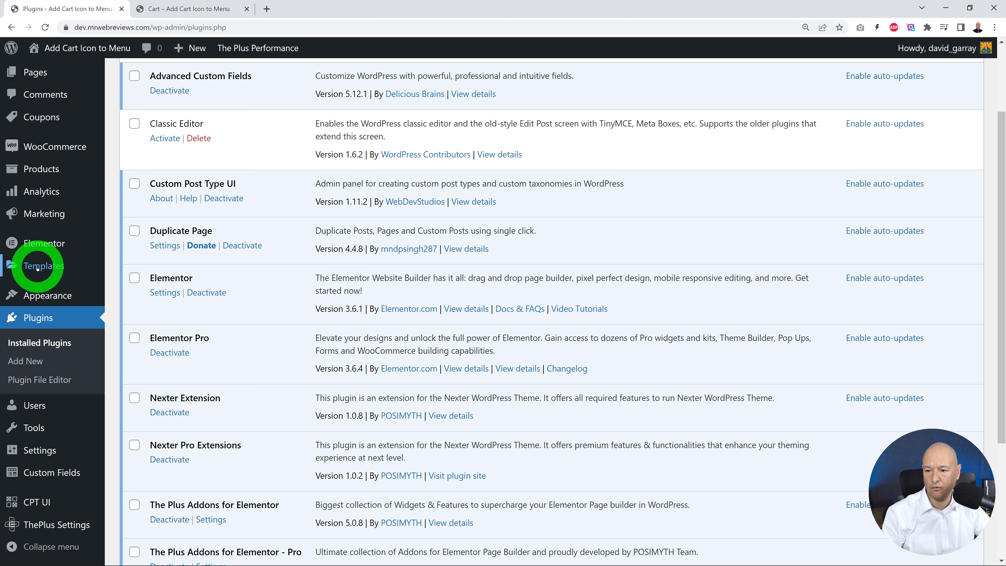
mouse_move(44, 266)
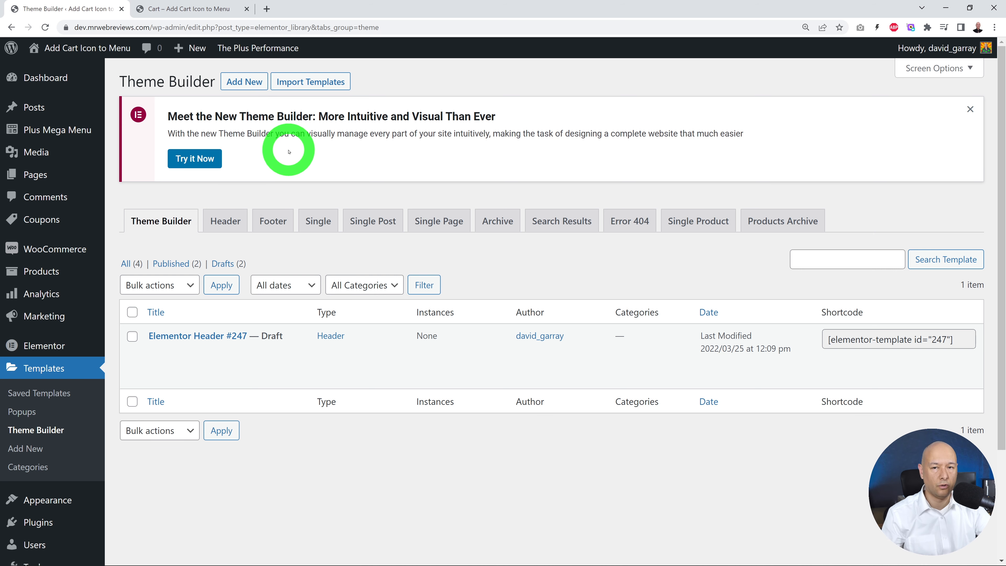
left_click(206, 161)
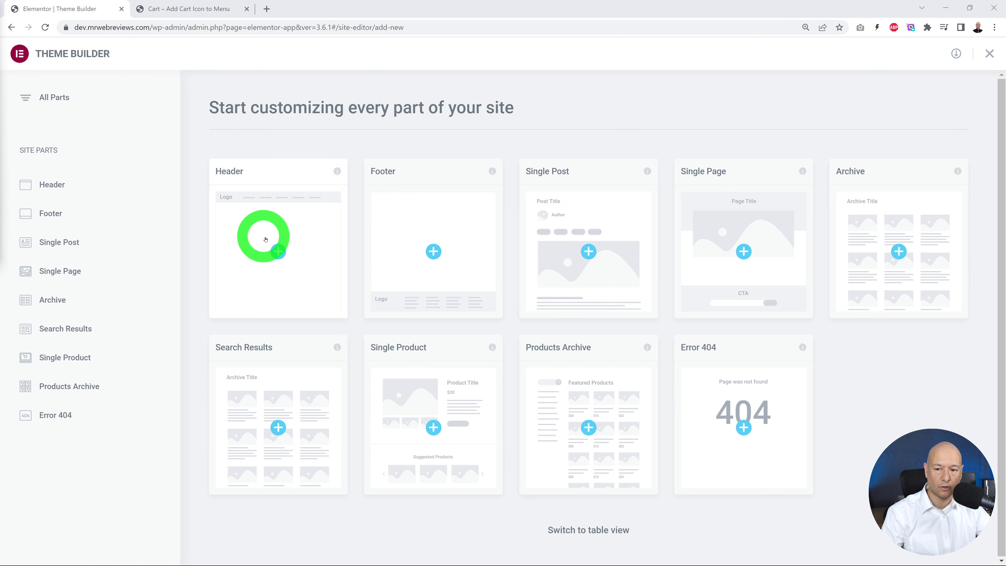
left_click(289, 280)
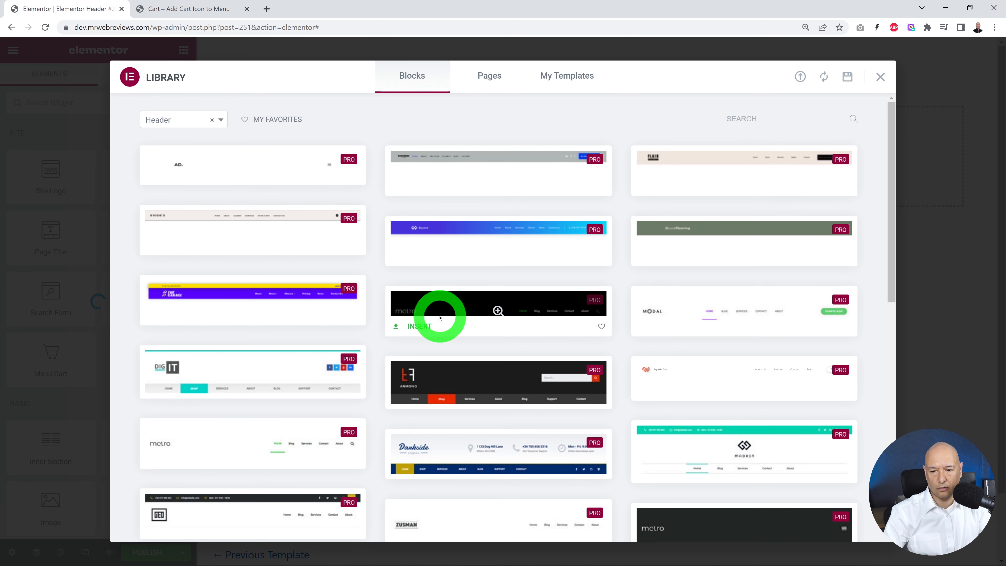
left_click(880, 76)
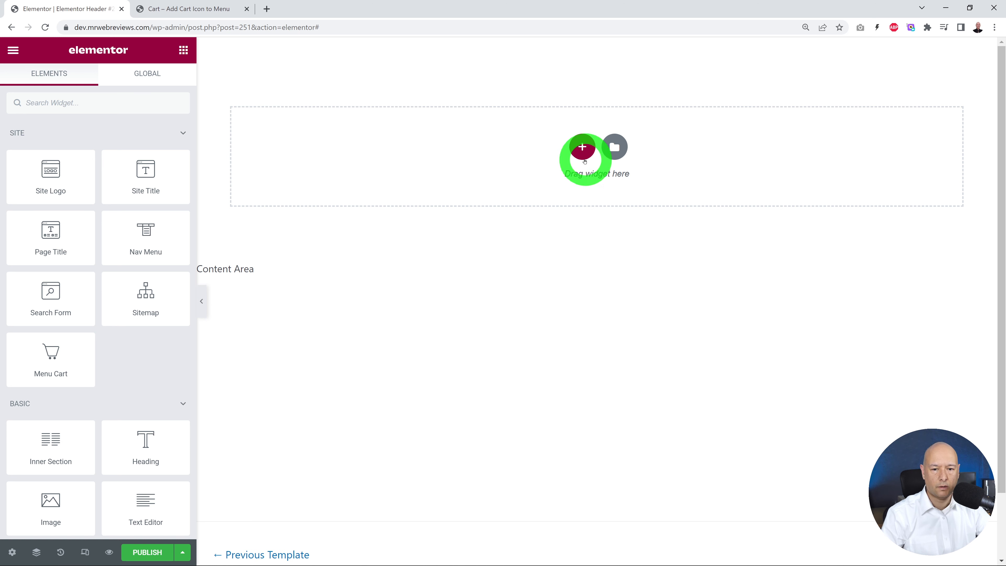
Step: Add a three-column section to the header and narrow the two outer columns so the middle one is widest
left_click(583, 153)
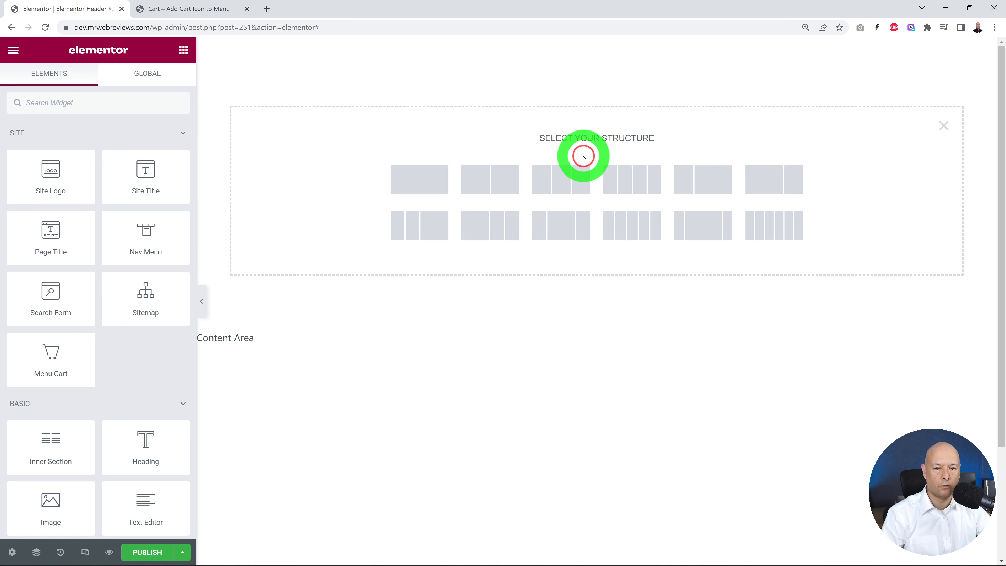
left_click(560, 185)
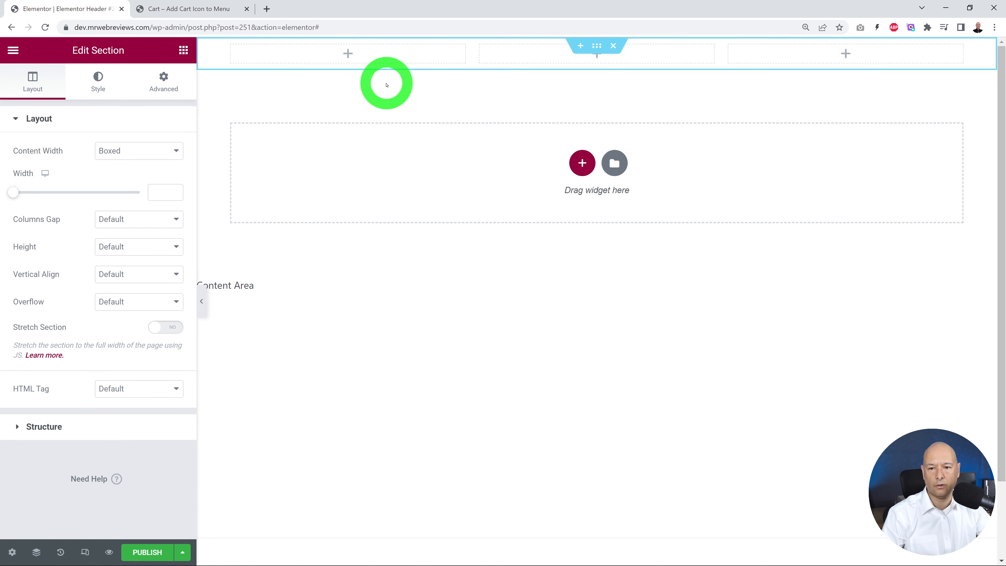
left_click_drag(465, 59, 376, 57)
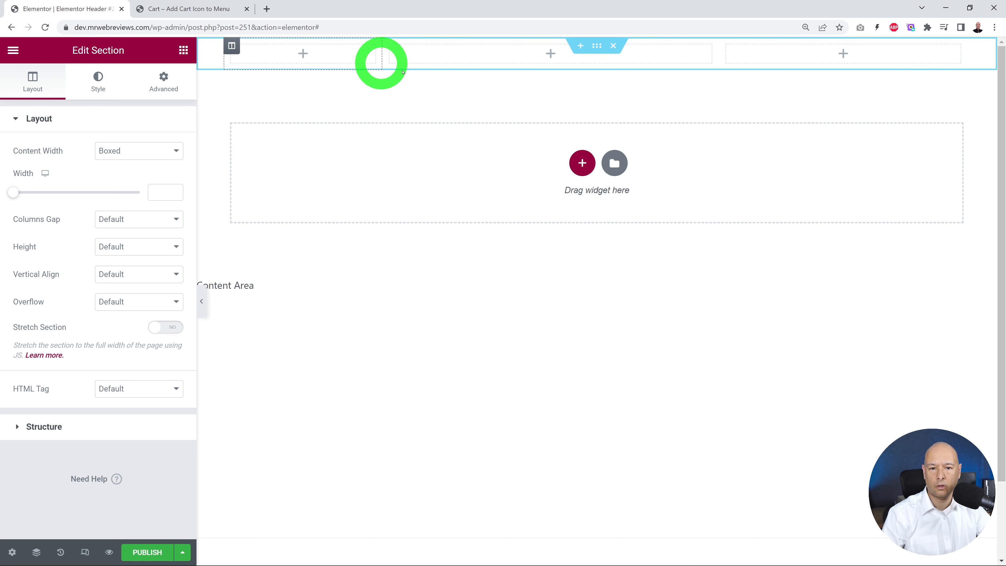
left_click_drag(721, 65, 808, 62)
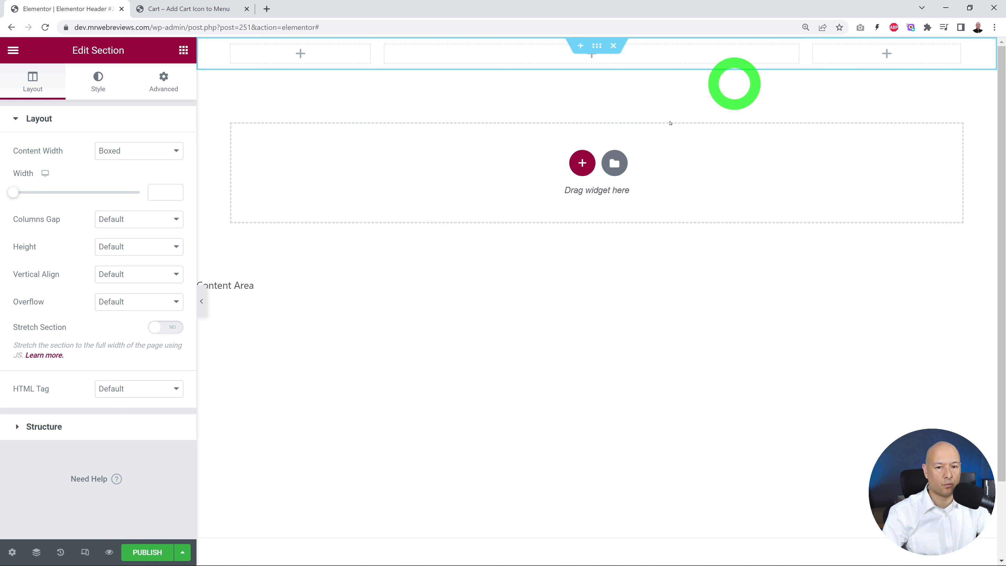
Step: Place the Site Logo widget in the header's first column and the Nav Menu widget in the middle column
left_click(185, 53)
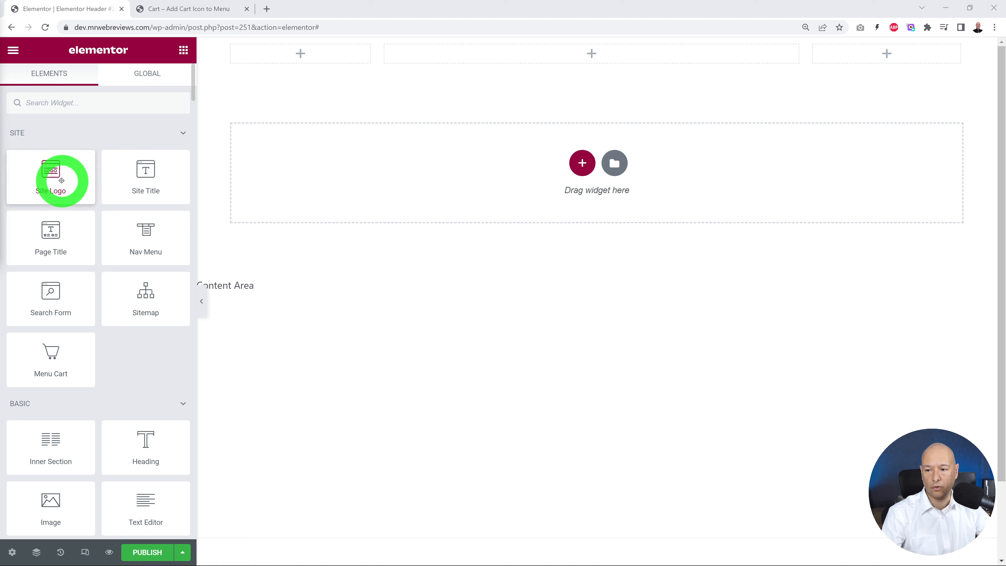
left_click_drag(61, 176, 265, 58)
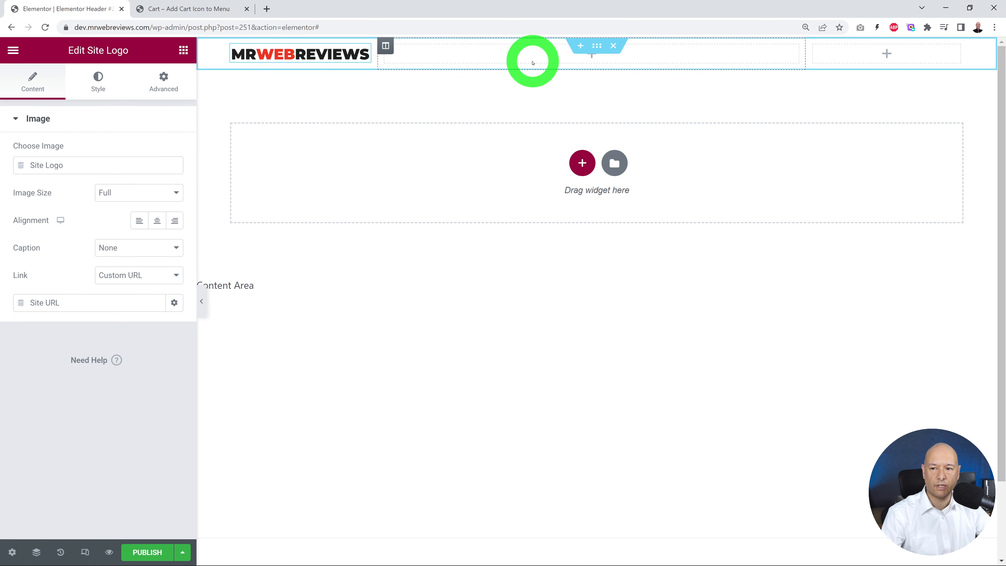
left_click(184, 49)
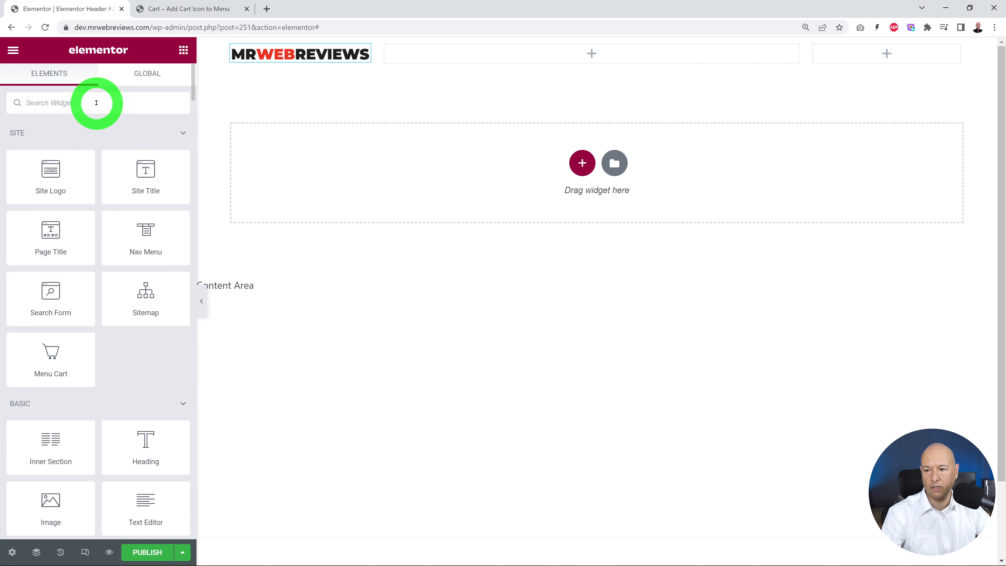
type("nav")
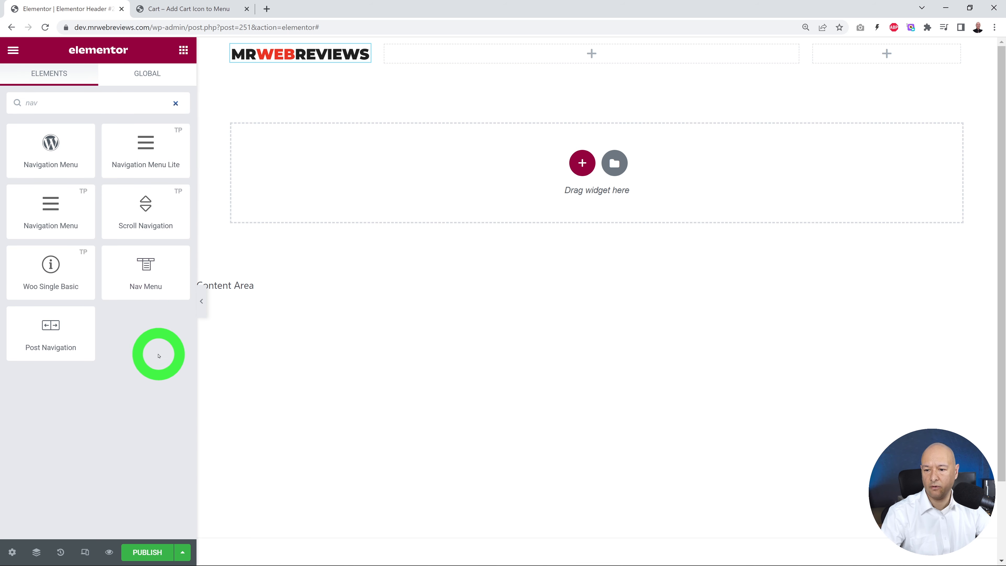
left_click_drag(164, 284, 543, 64)
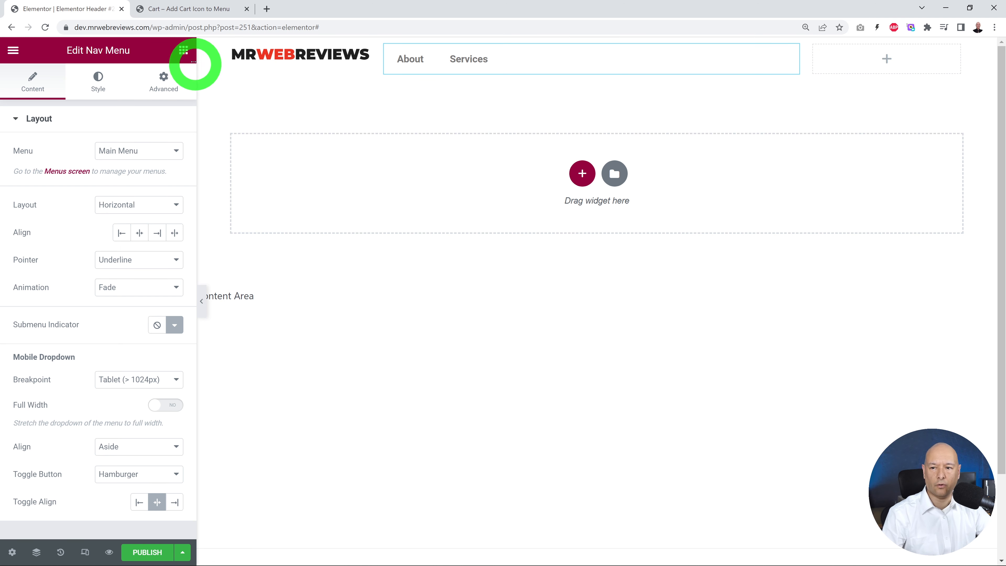
Step: Find the Menu Cart widget and place it in the header's empty third column
left_click(183, 51)
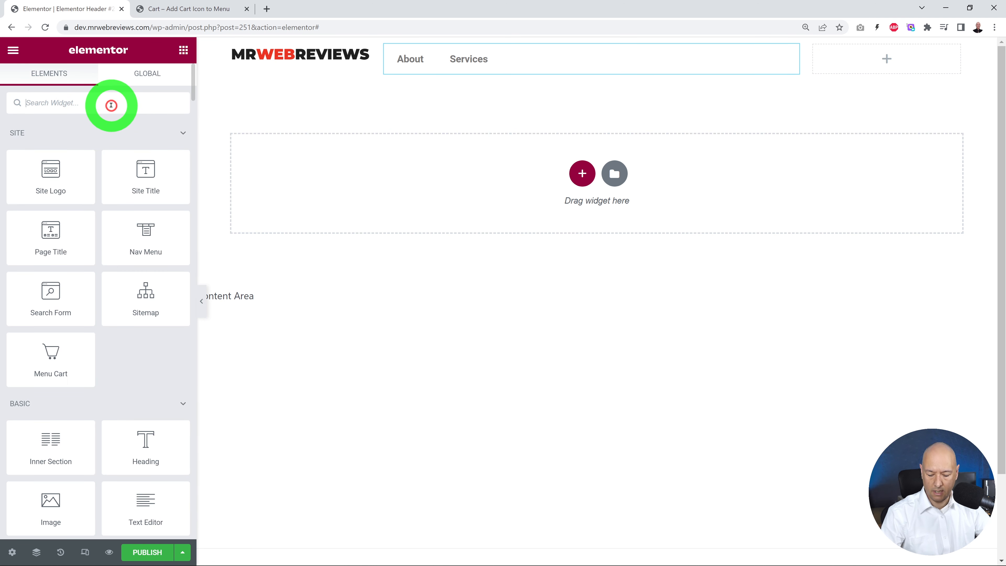
type("cart")
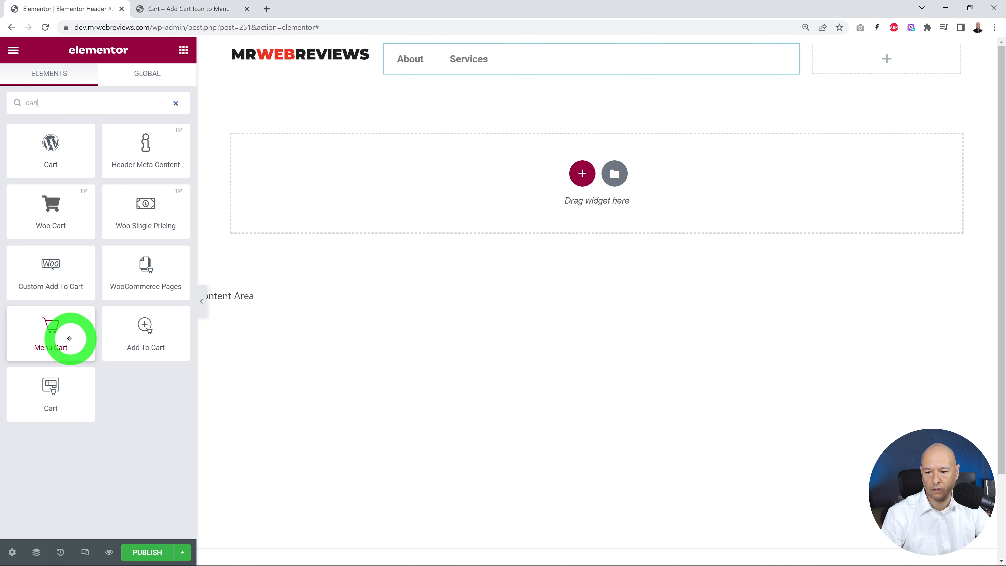
left_click_drag(61, 340, 888, 64)
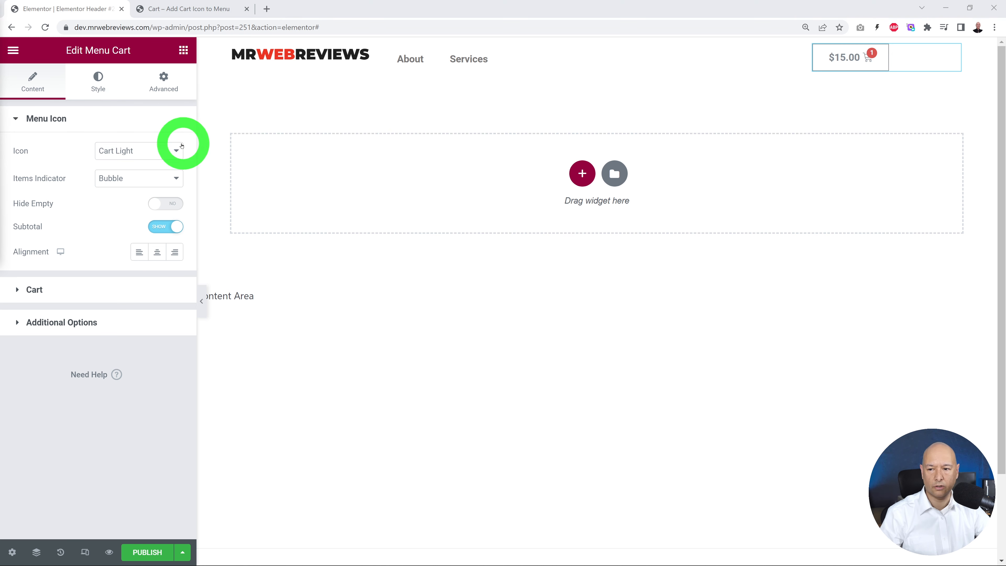
Step: Set the menu cart's icon to Bag Medium with a Bubble items indicator, and align it to the right
left_click(177, 150)
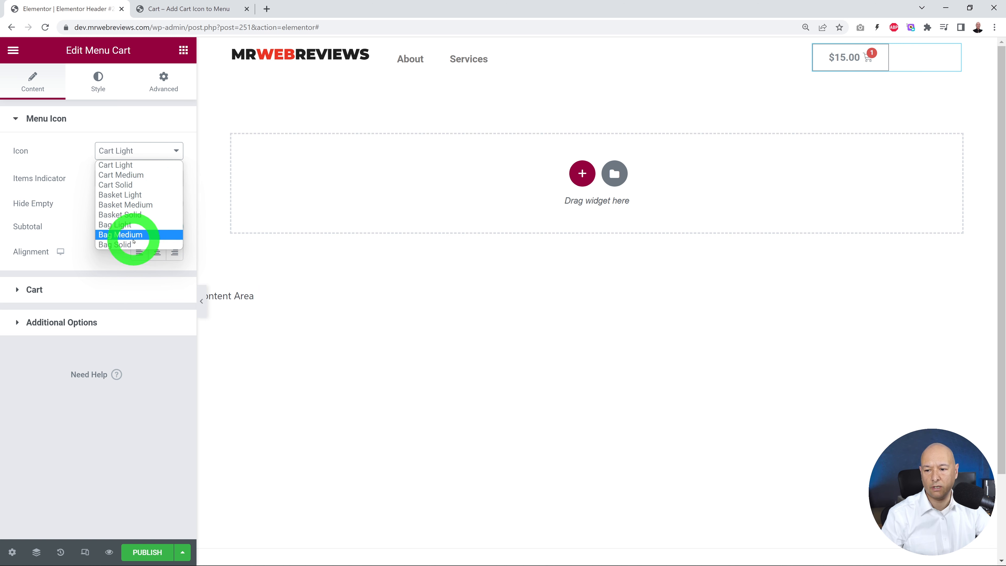
left_click(131, 235)
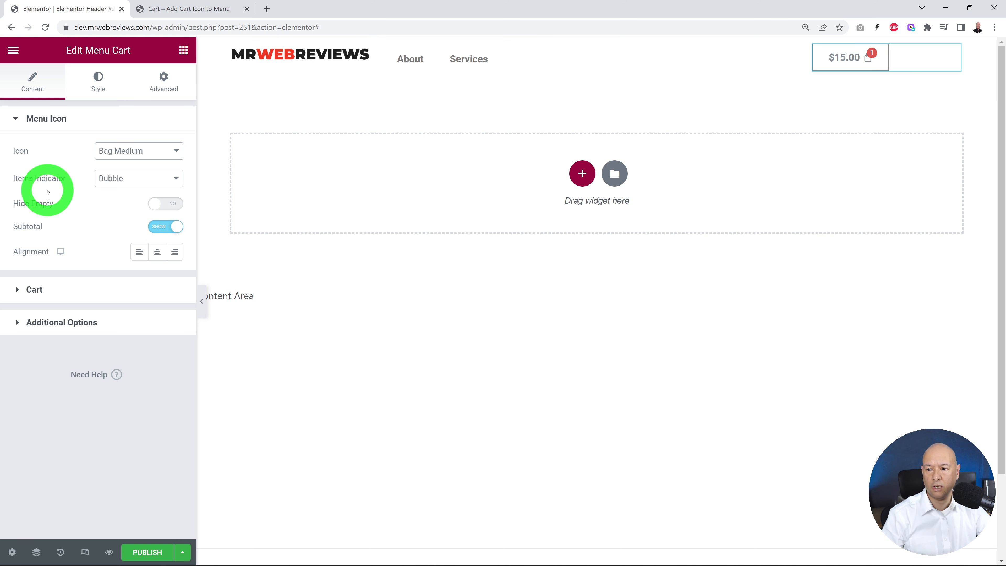
left_click(164, 182)
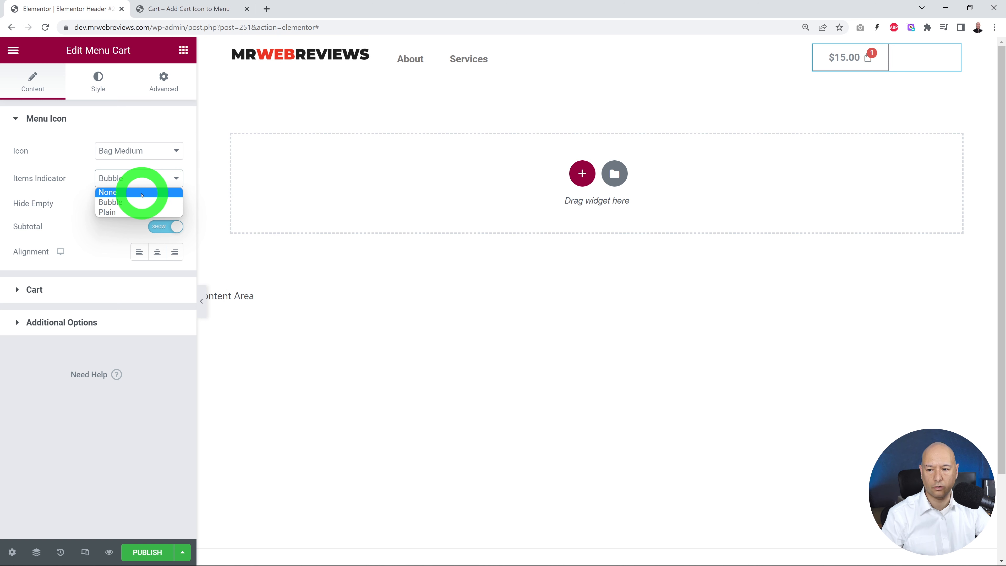
left_click(142, 192)
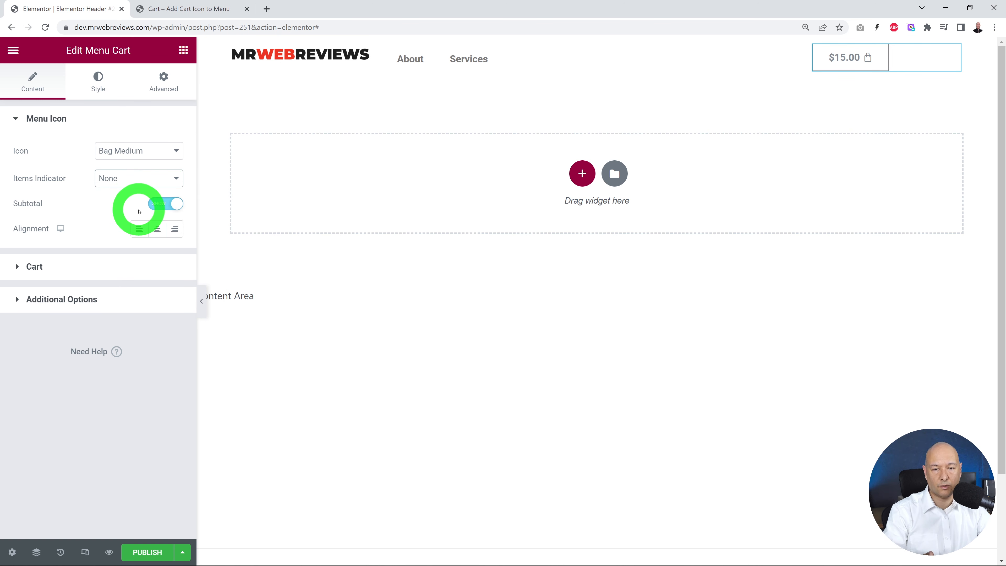
left_click(169, 179)
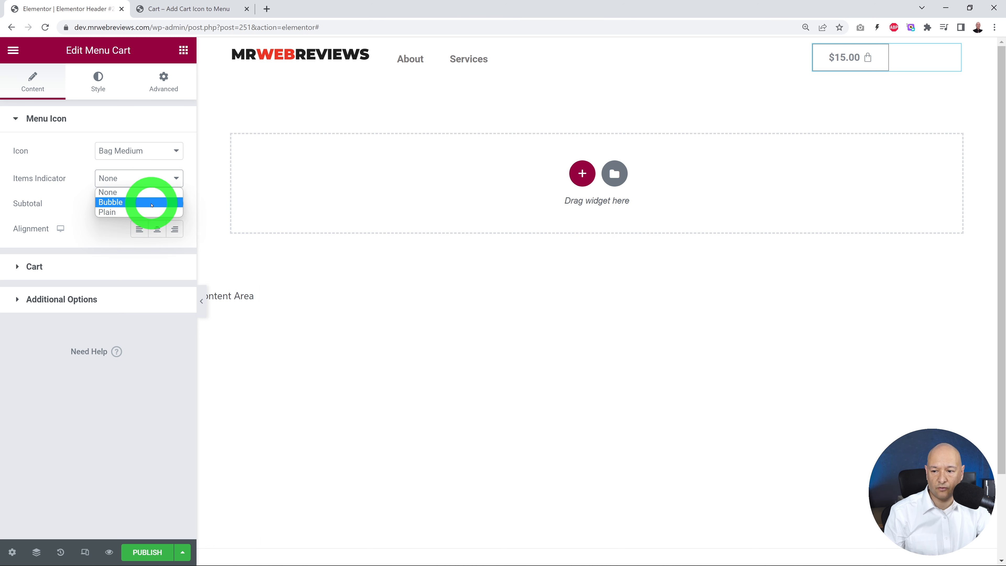
left_click(152, 202)
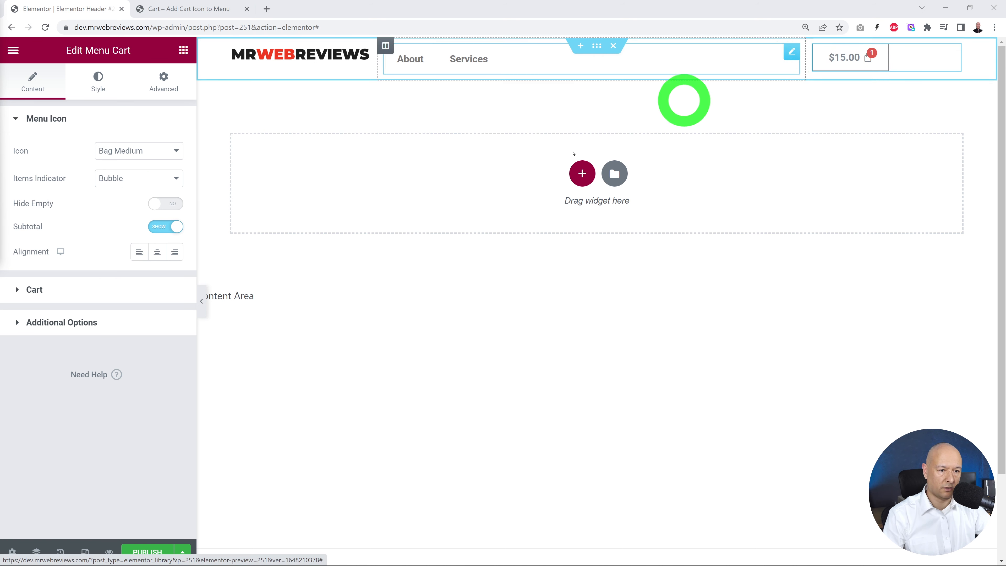
left_click(157, 252)
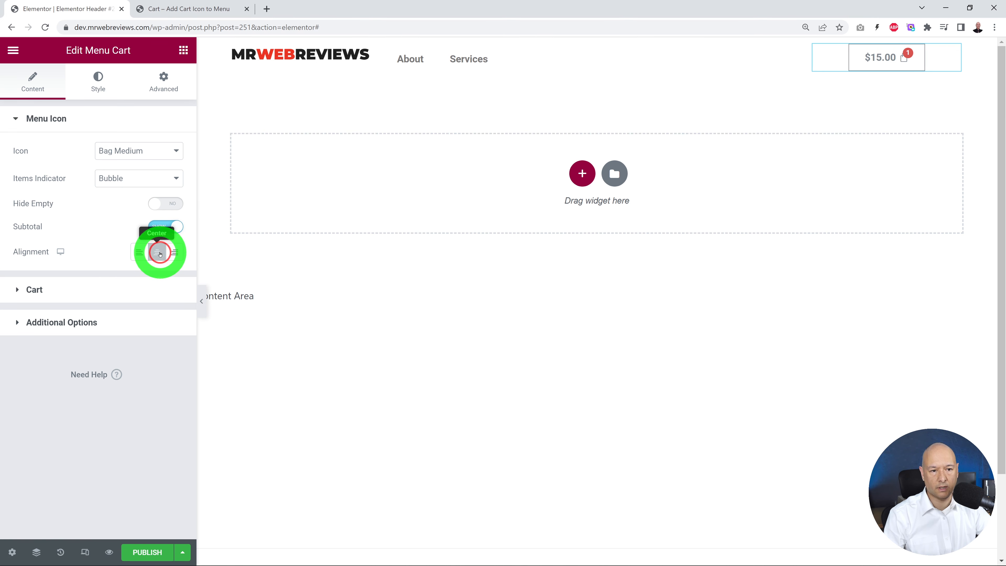
left_click(175, 256)
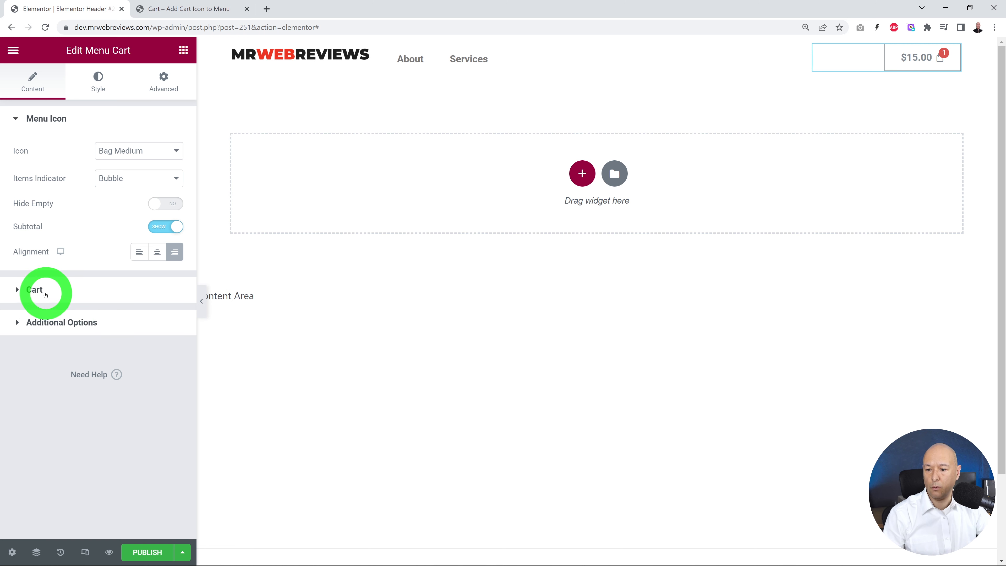
Step: Examine the menu cart's cart type, opening and additional options, and preview the side cart before closing it
left_click(44, 289)
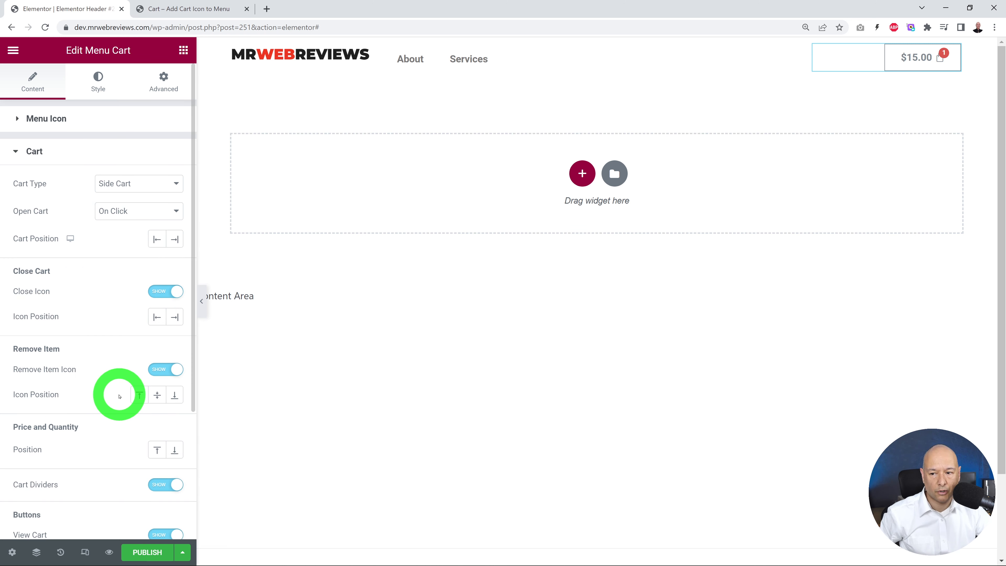
left_click(177, 186)
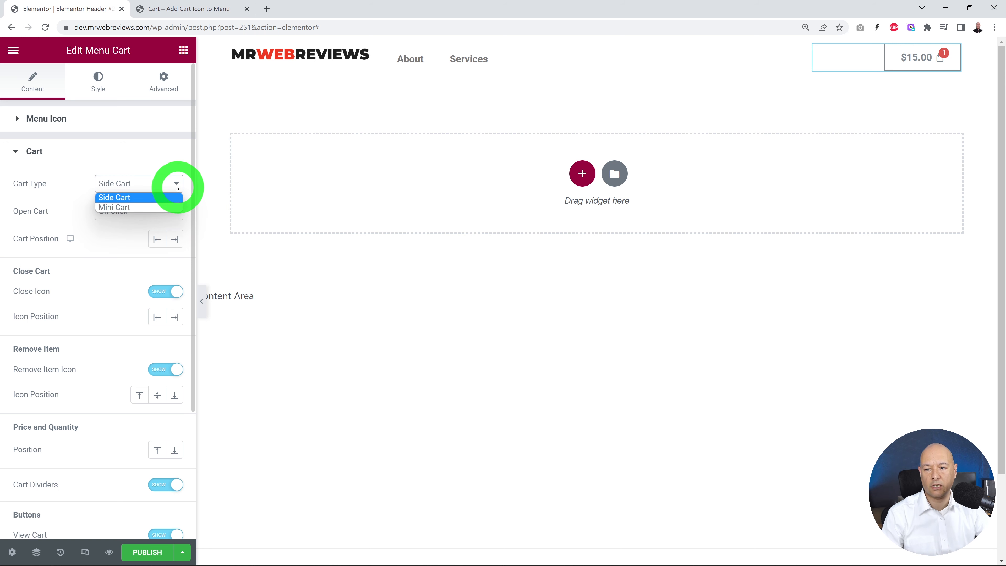
left_click(177, 187)
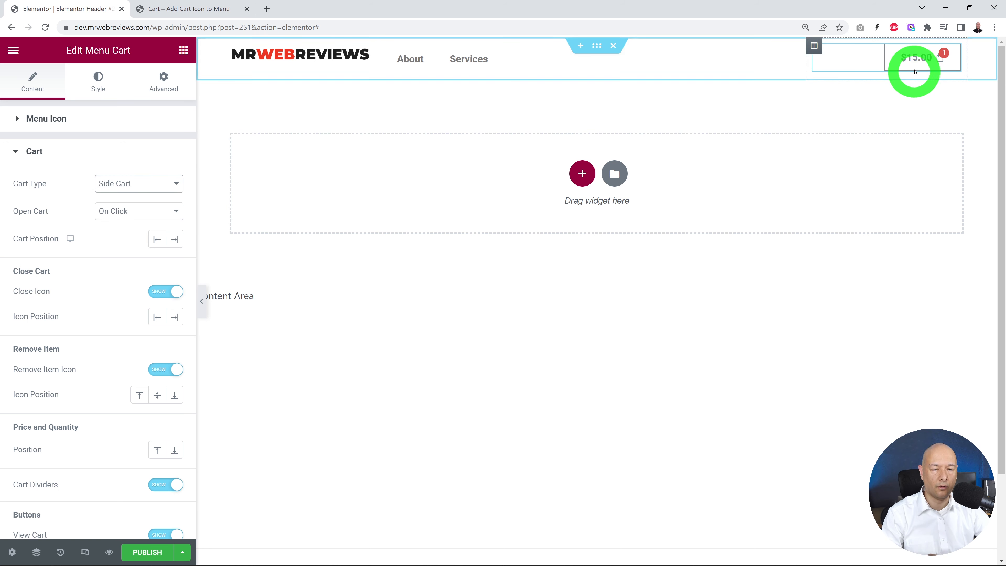
left_click(915, 65)
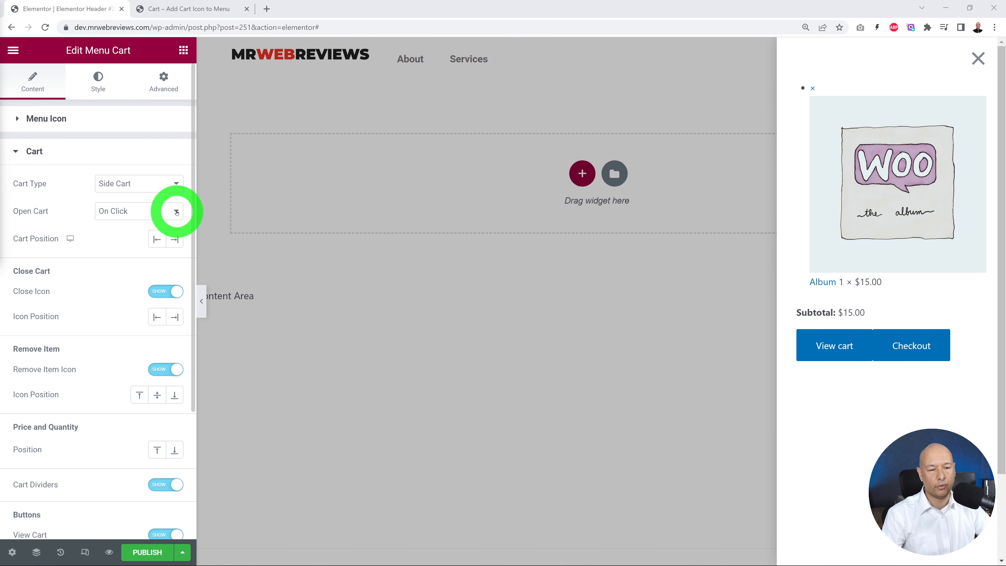
left_click(177, 212)
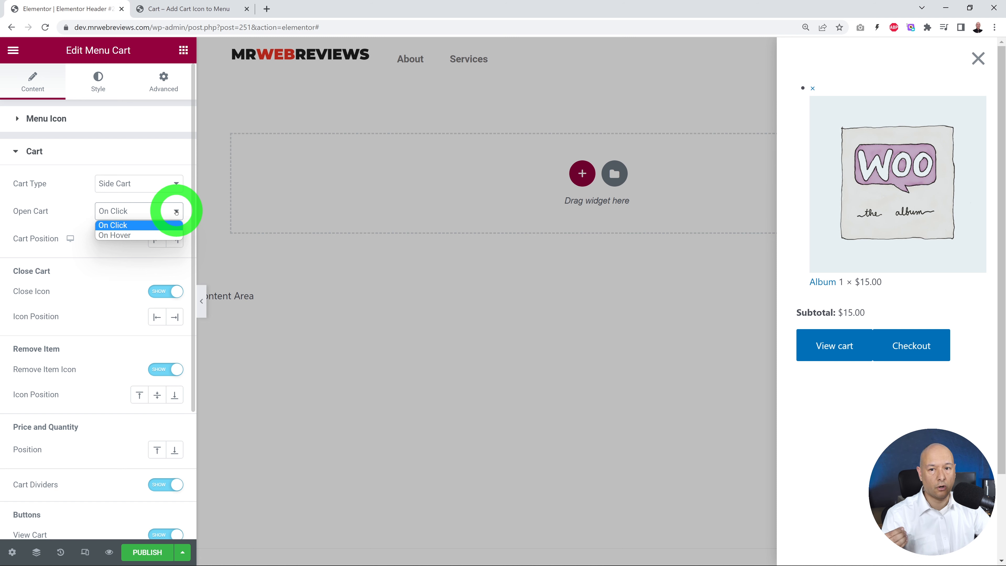
left_click(177, 212)
scroll(119, 281, "down", 4)
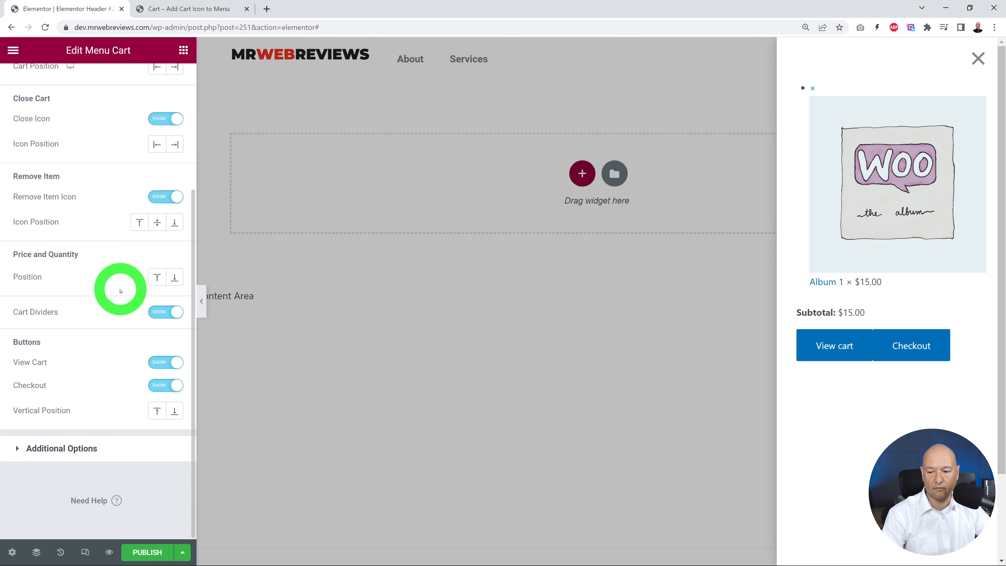
left_click(77, 449)
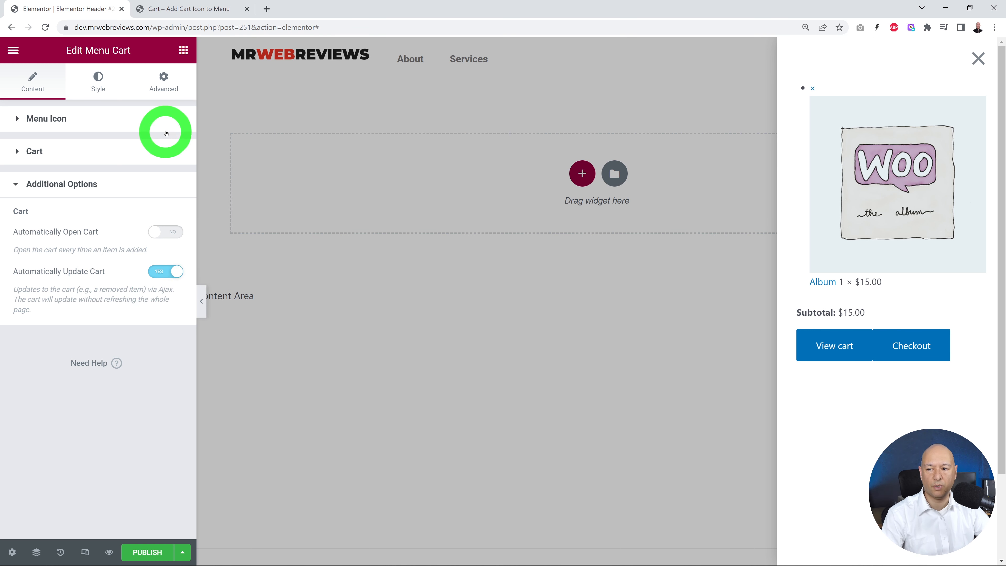
left_click(985, 59)
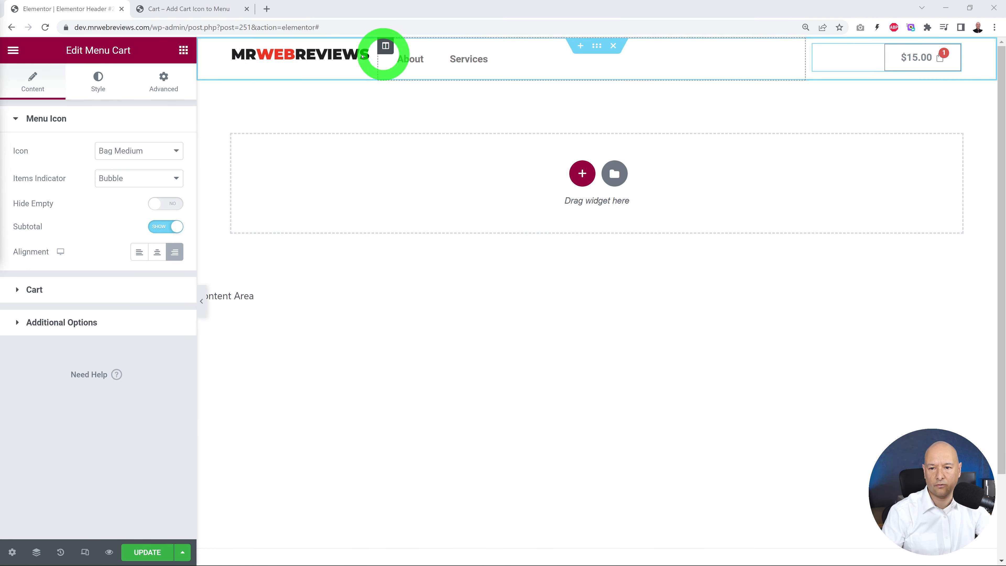
Step: Set the vertical alignment of the site logo's column to Middle
left_click(232, 46)
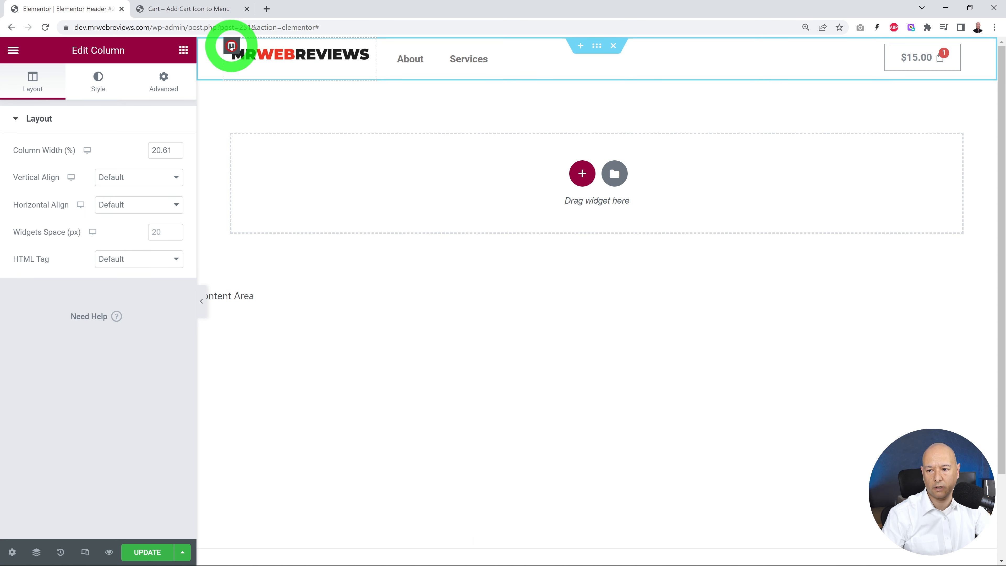
left_click(177, 178)
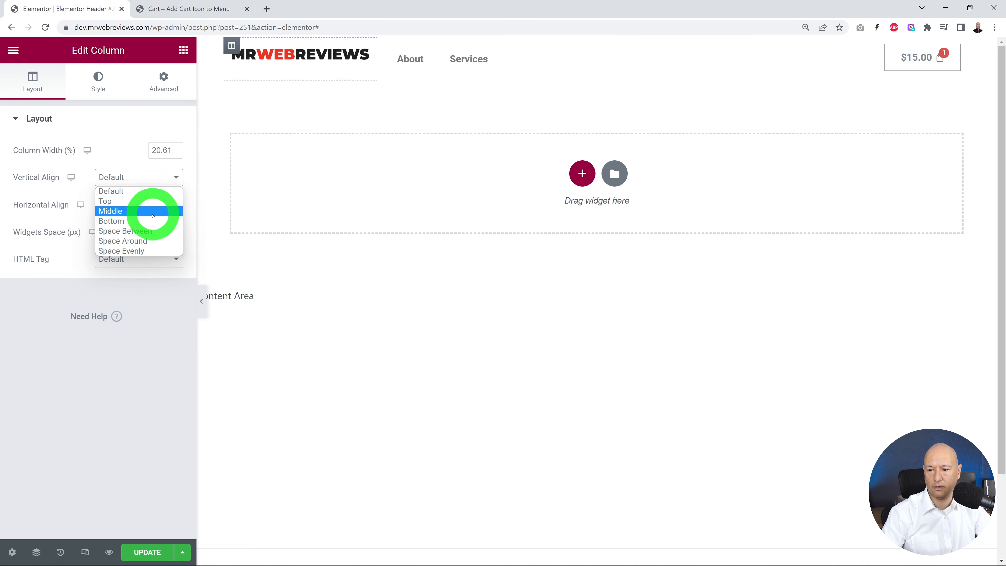
left_click(153, 216)
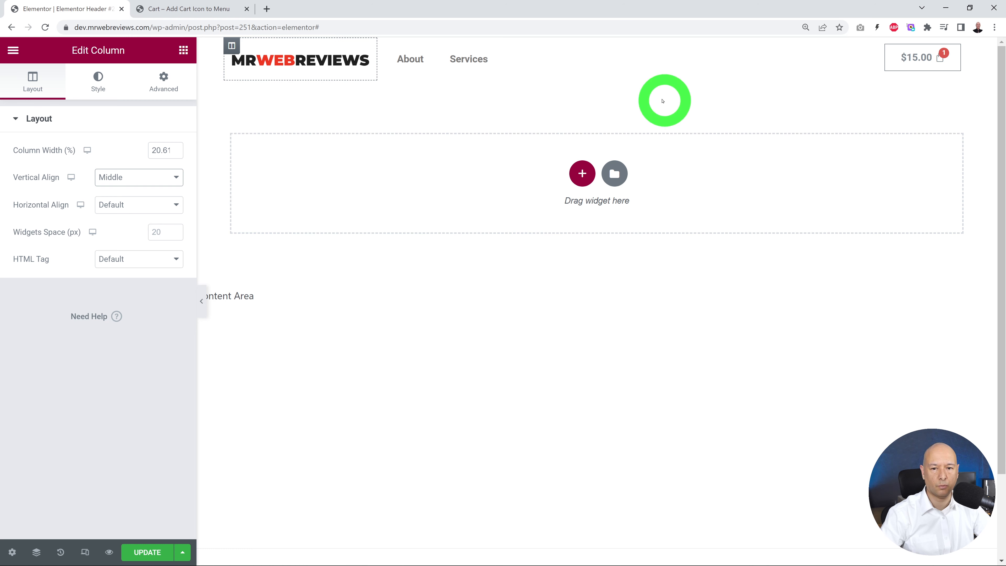
Step: Give the header section a classic background in a light grey colour
left_click(600, 47)
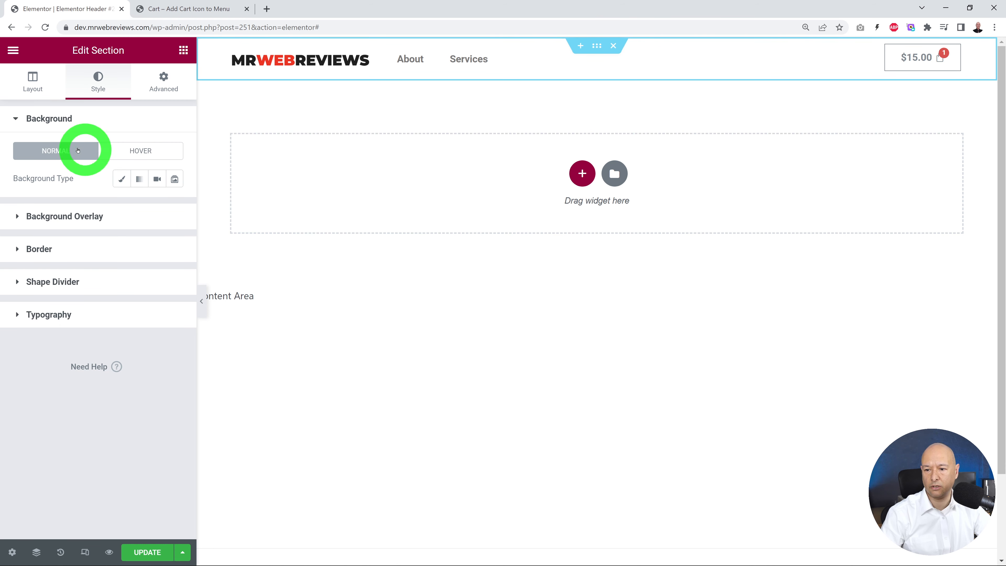
left_click(123, 184)
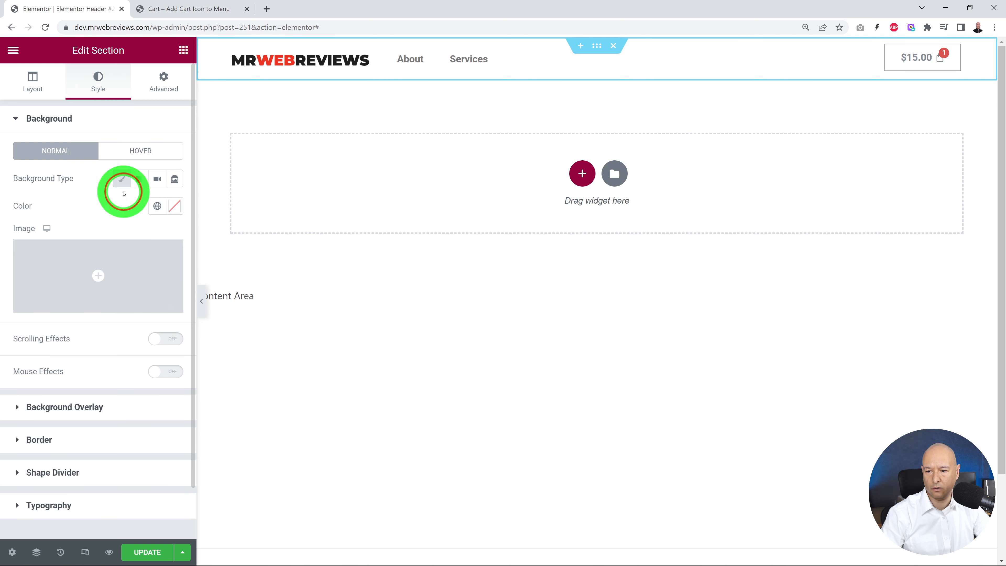
left_click(174, 206)
left_click_drag(52, 274, 12, 270)
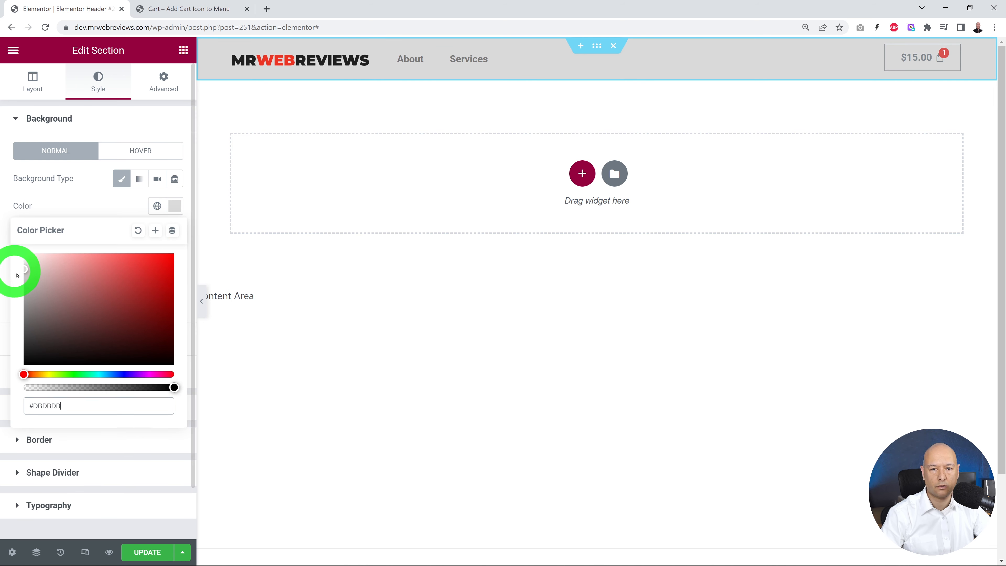
left_click(97, 205)
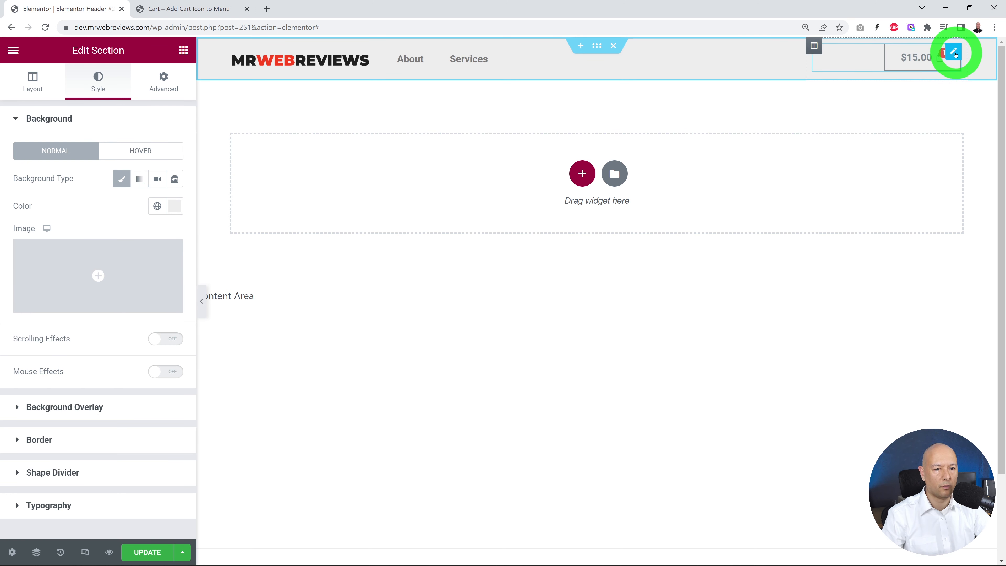
Step: Set the menu cart icon's normal background colour to white
left_click(955, 53)
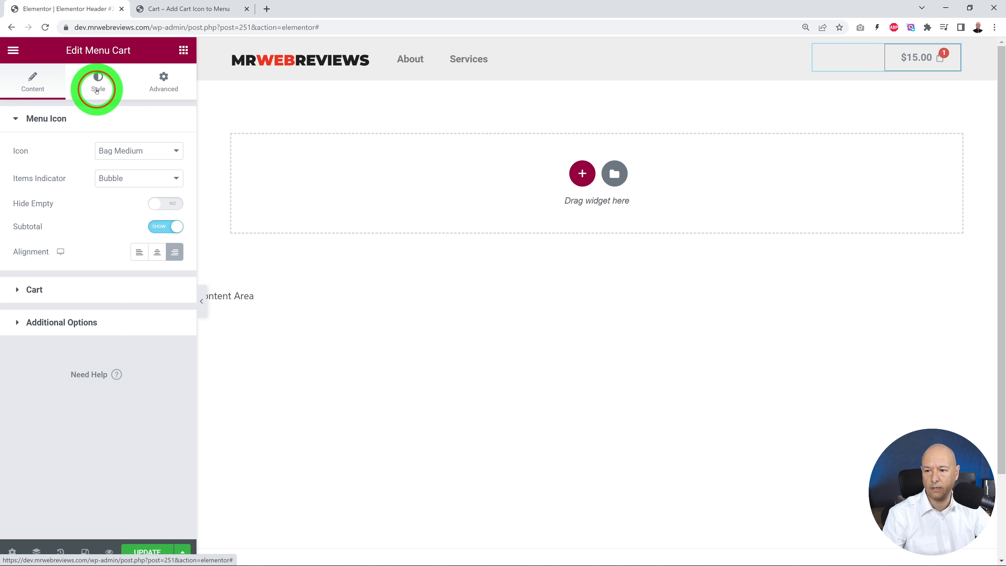
left_click(97, 91)
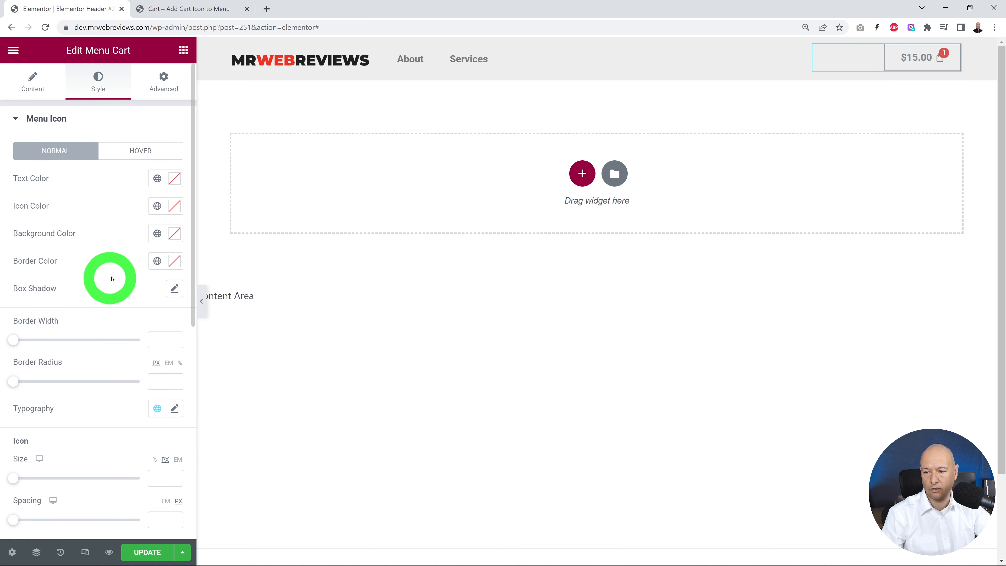
left_click(174, 233)
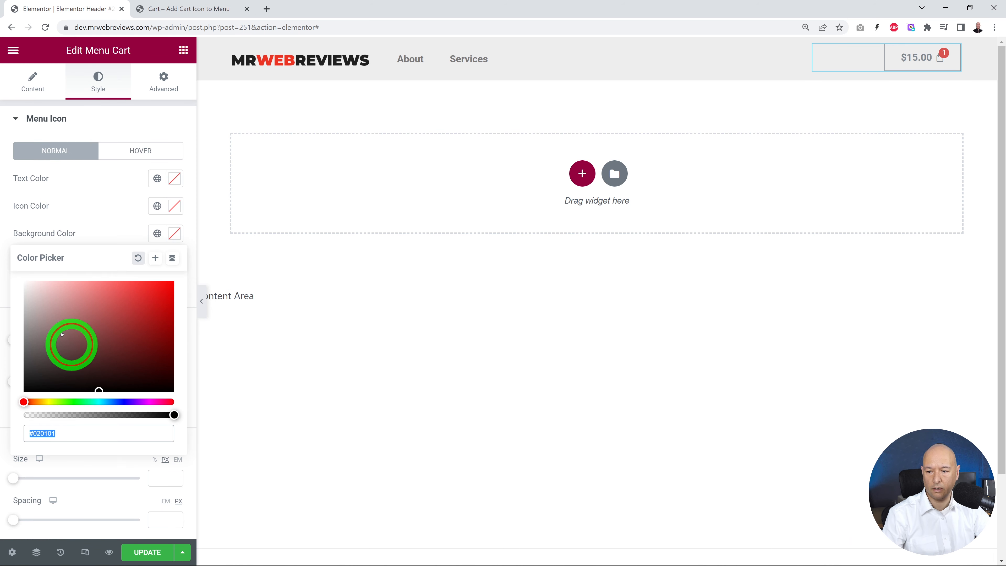
left_click_drag(61, 335, 9, 273)
left_click(77, 218)
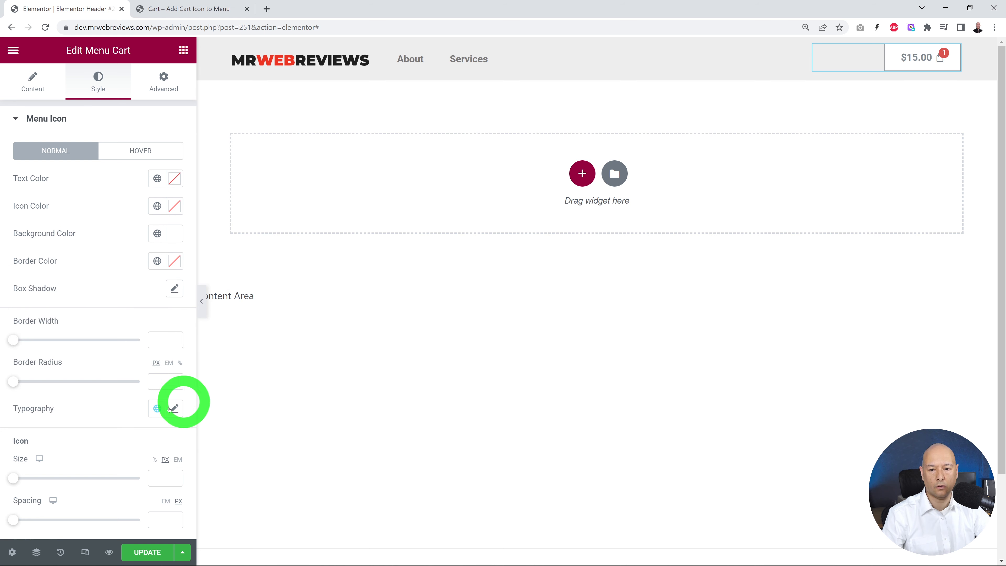
Step: Publish the header template with an include condition for the Entire Site
left_click(141, 556)
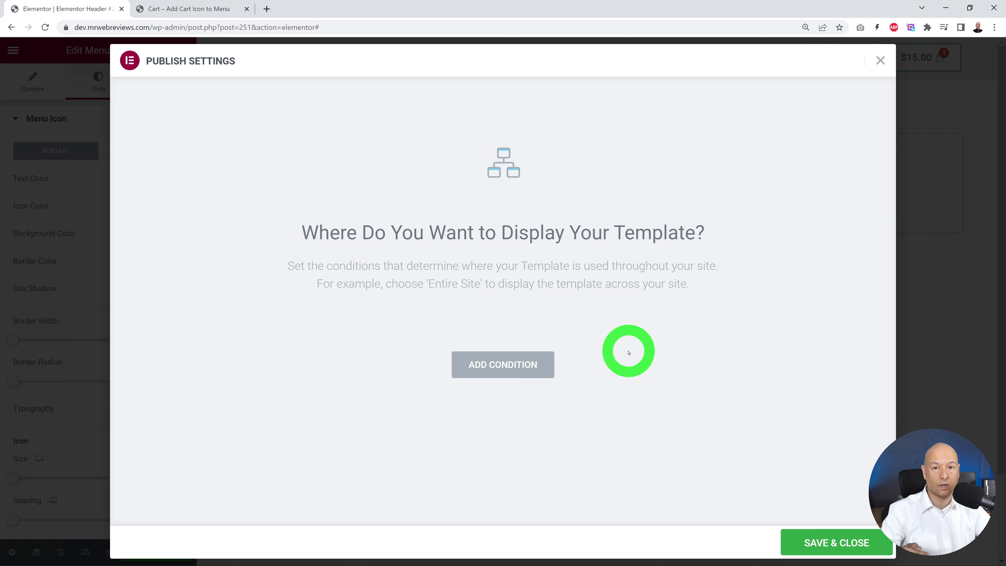
left_click(530, 366)
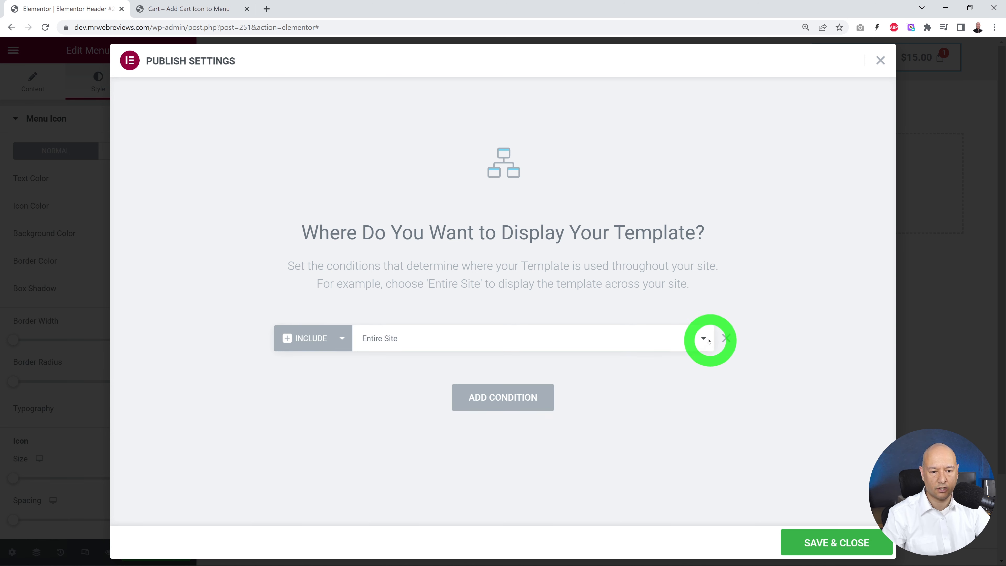
left_click(703, 338)
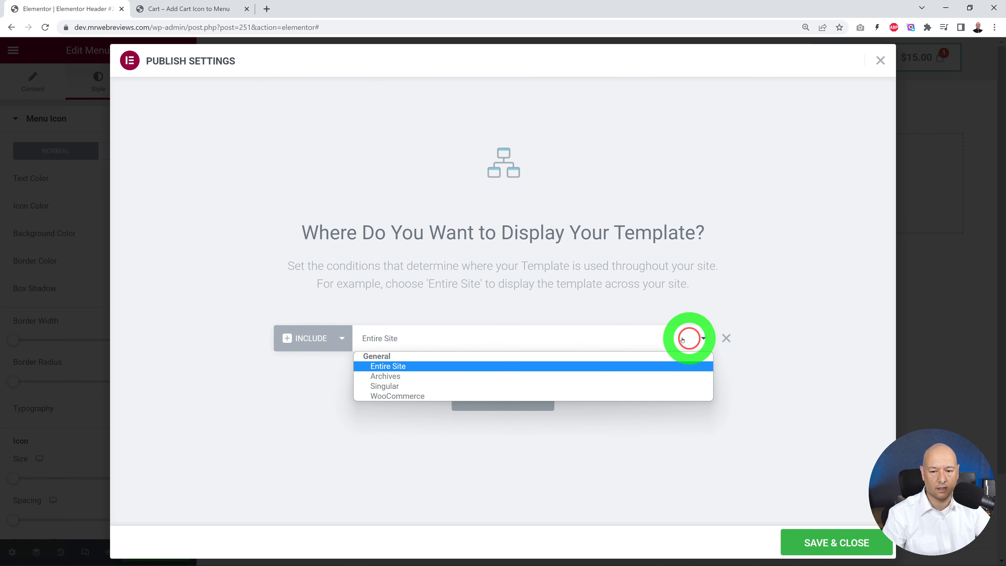
left_click(420, 368)
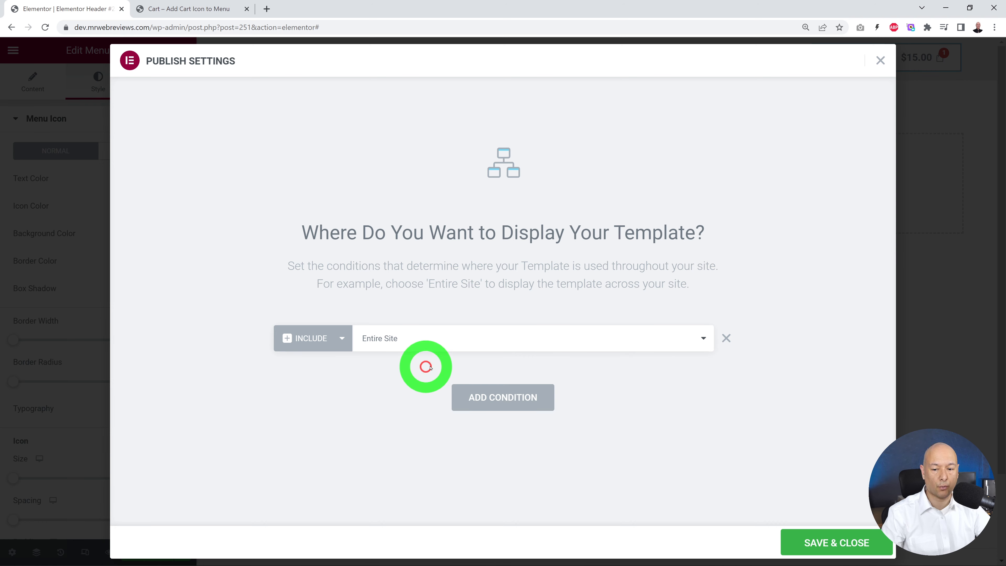
left_click(840, 547)
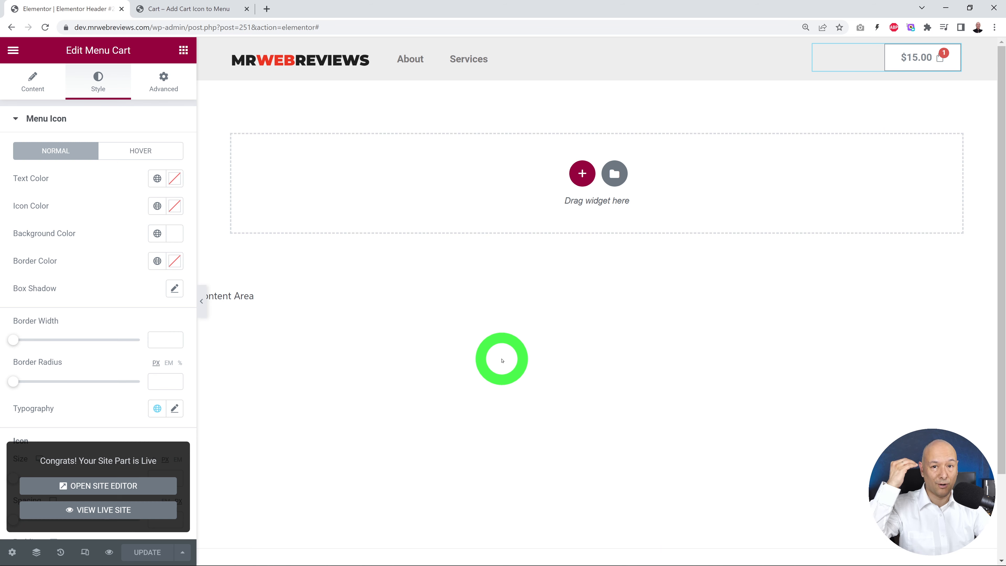
Step: Reload the live Cart page to check the new header, and open and close the side cart from its cart icon
left_click(187, 10)
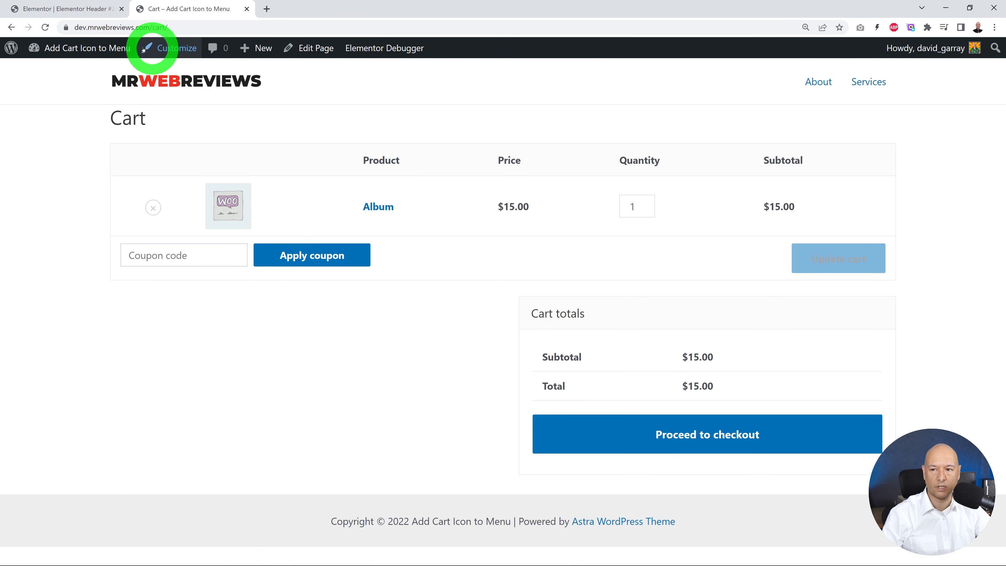
left_click(45, 27)
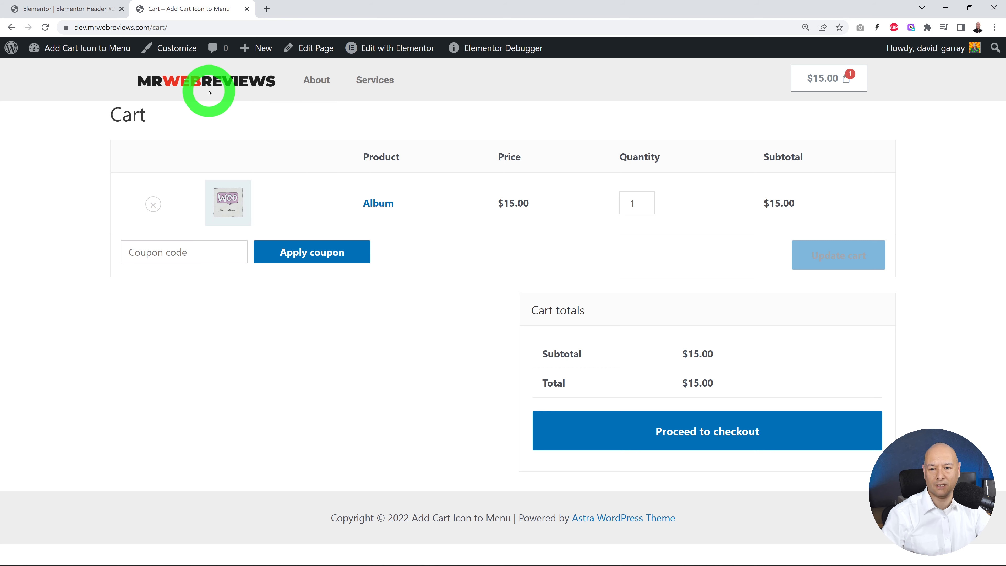
left_click(832, 82)
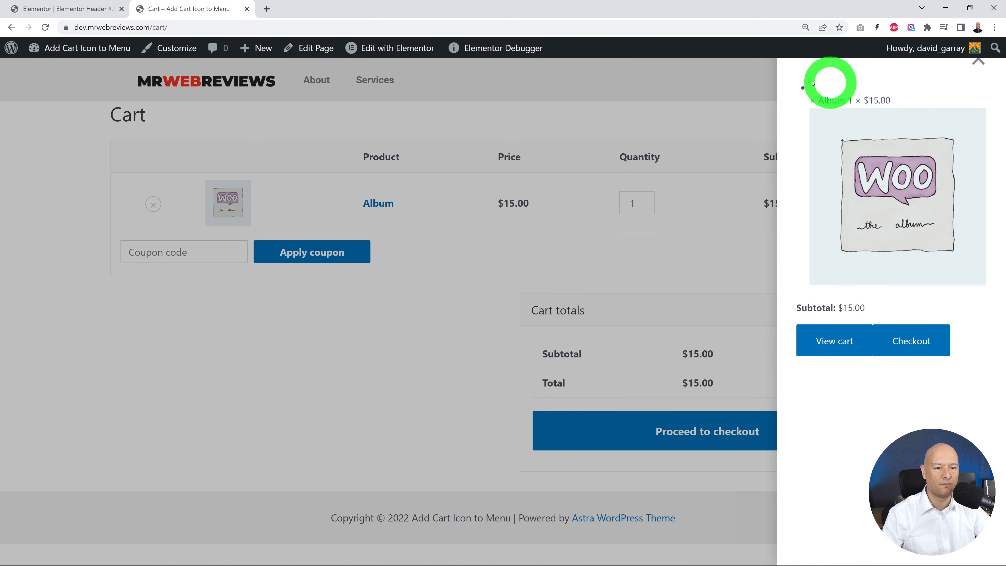
left_click(979, 59)
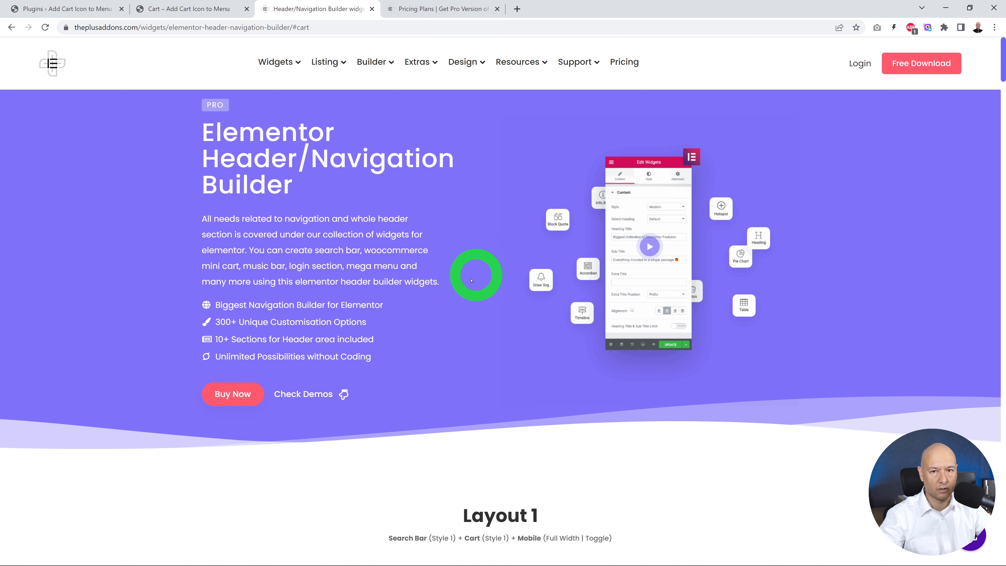
Step: Review The Plus Addons pricing plans and the site's installed Nexter and Plus Addons plugins
left_click(444, 8)
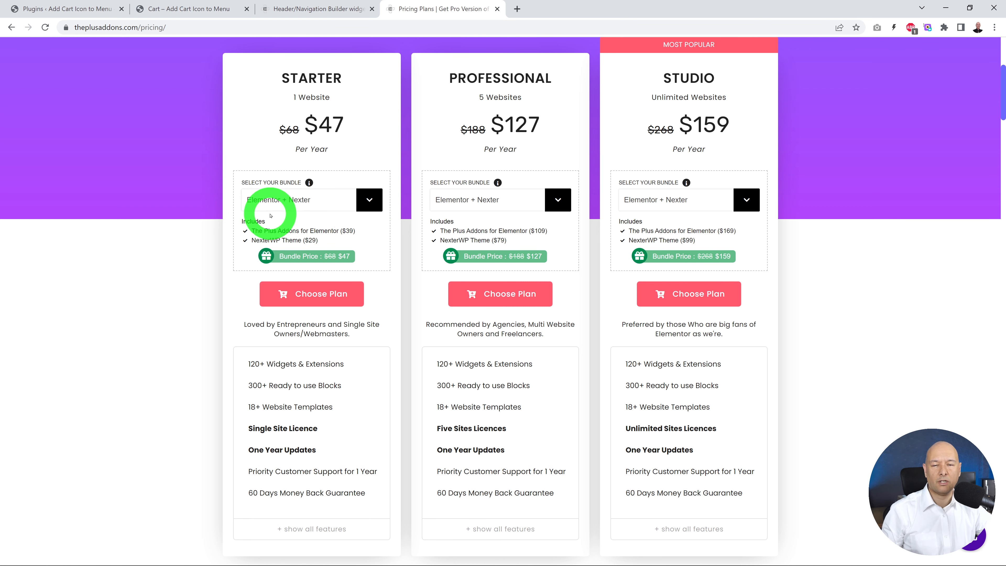
mouse_move(282, 349)
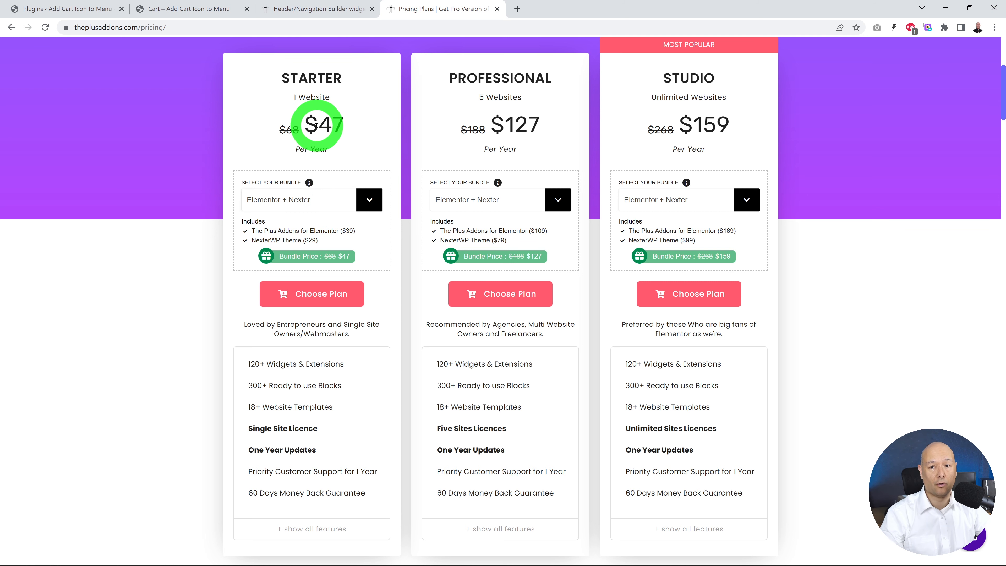
left_click(52, 9)
scroll(571, 353, "down", 1)
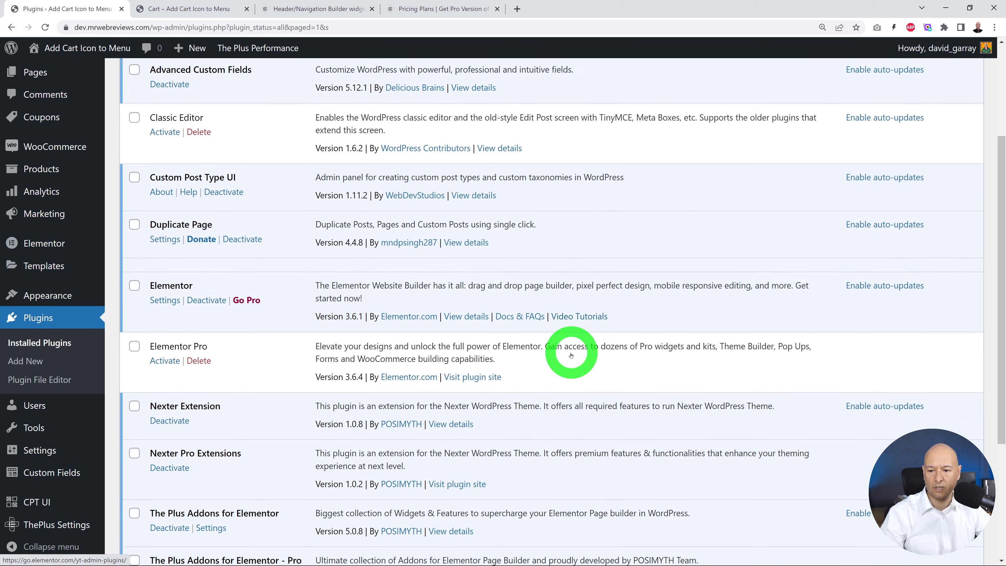
scroll(633, 338, "down", 3)
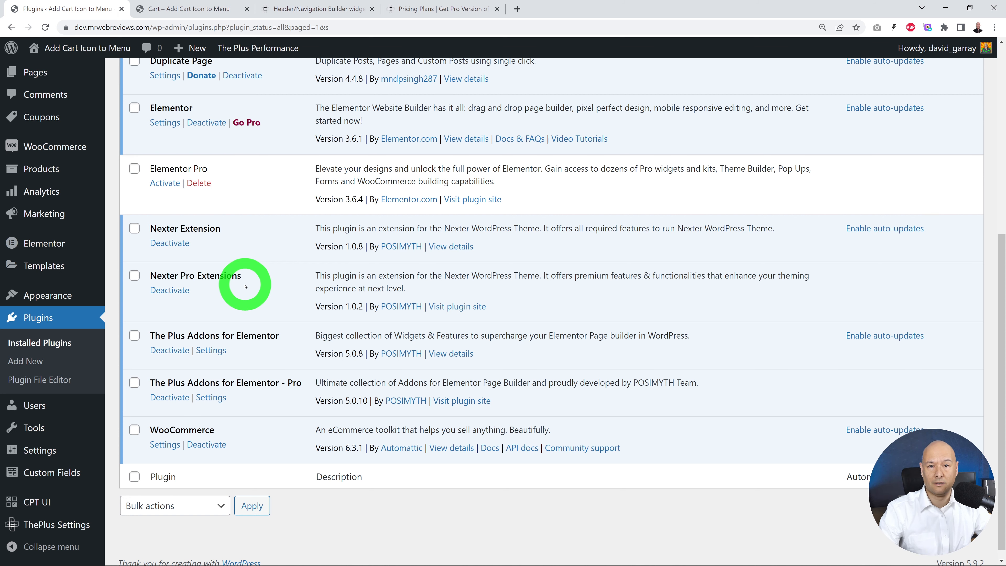
Step: Examine the Widgets, Listing and Builder feature lists on The Plus Addons website, including the Header Builder options
left_click(321, 9)
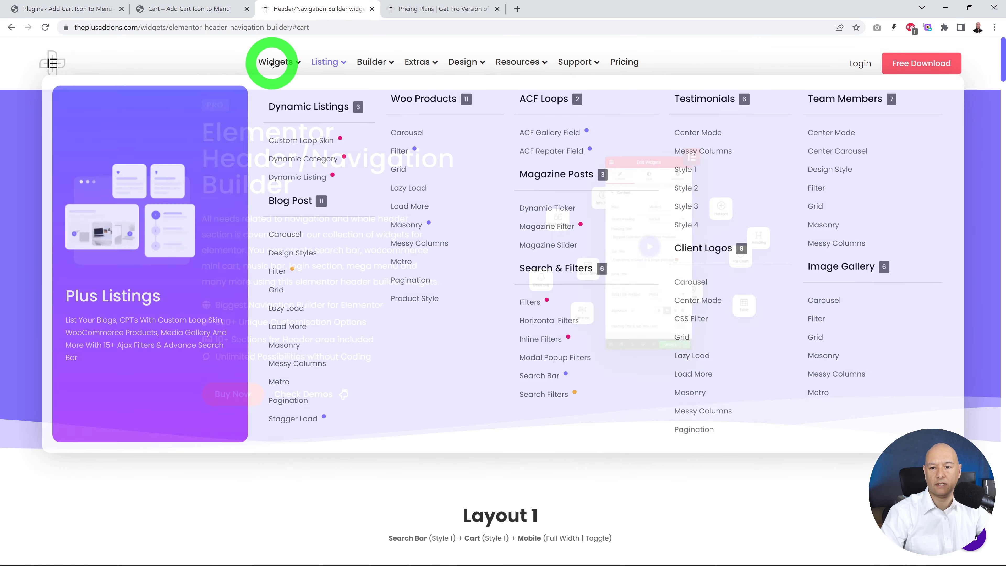
mouse_move(273, 63)
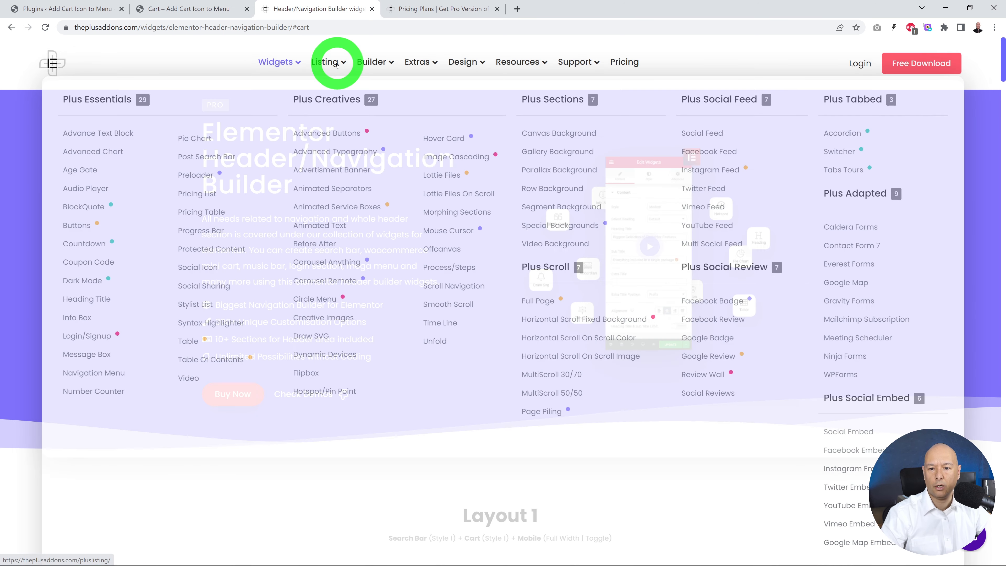
mouse_move(336, 64)
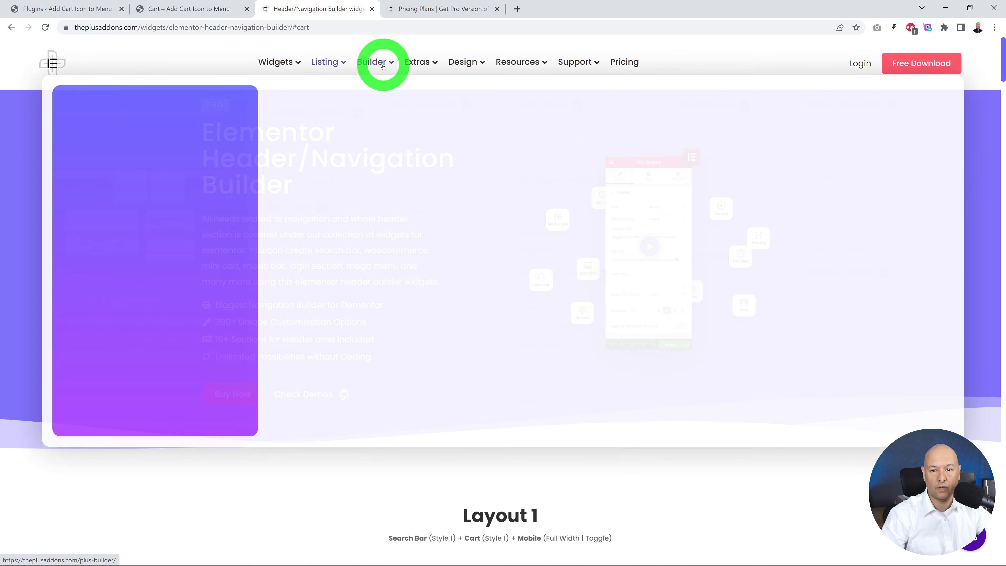
mouse_move(382, 67)
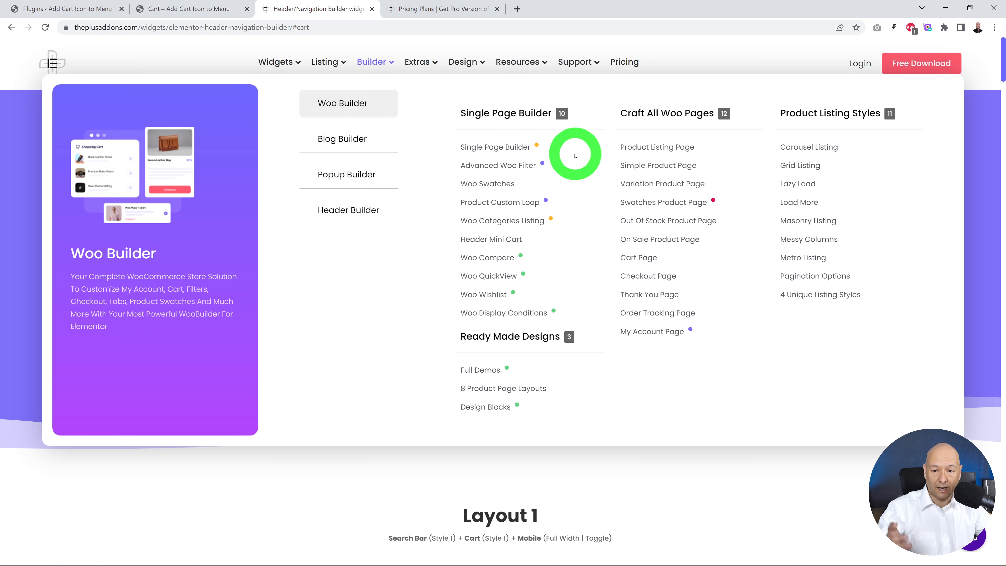
mouse_move(357, 201)
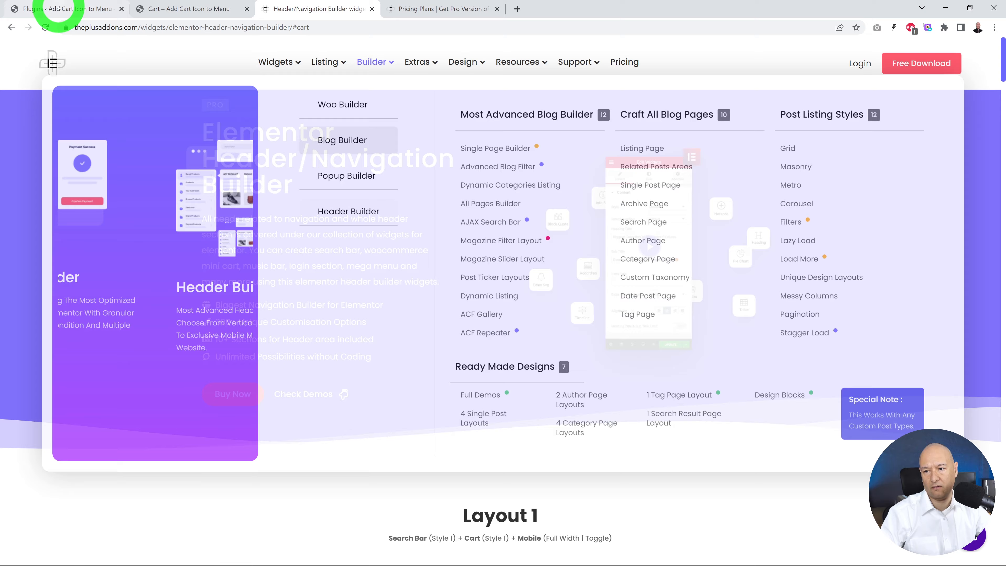
Step: Return to the WordPress dashboard and create a Nexter Builder template titled Main Menu
left_click(68, 8)
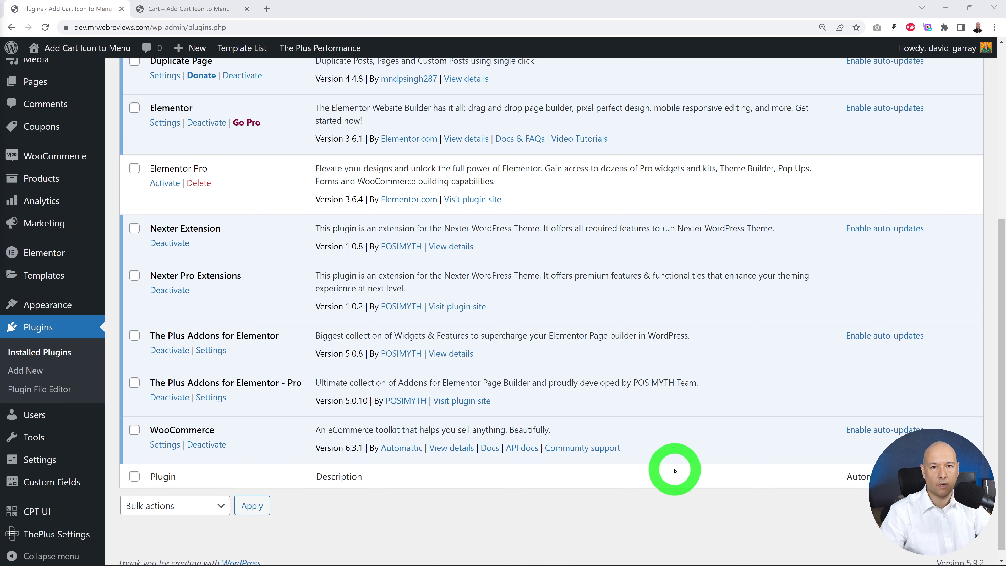
scroll(233, 357, "up", 3)
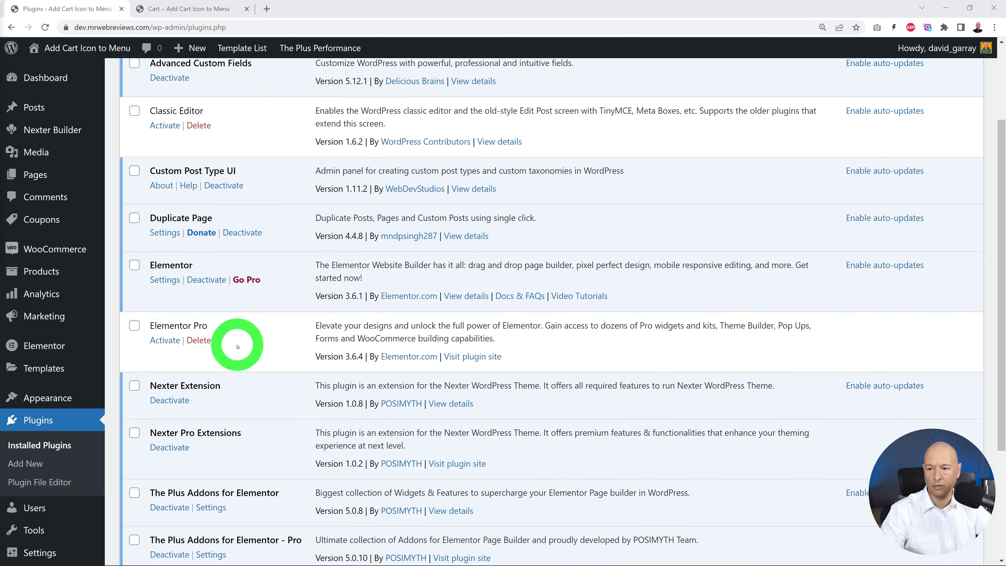
mouse_move(41, 133)
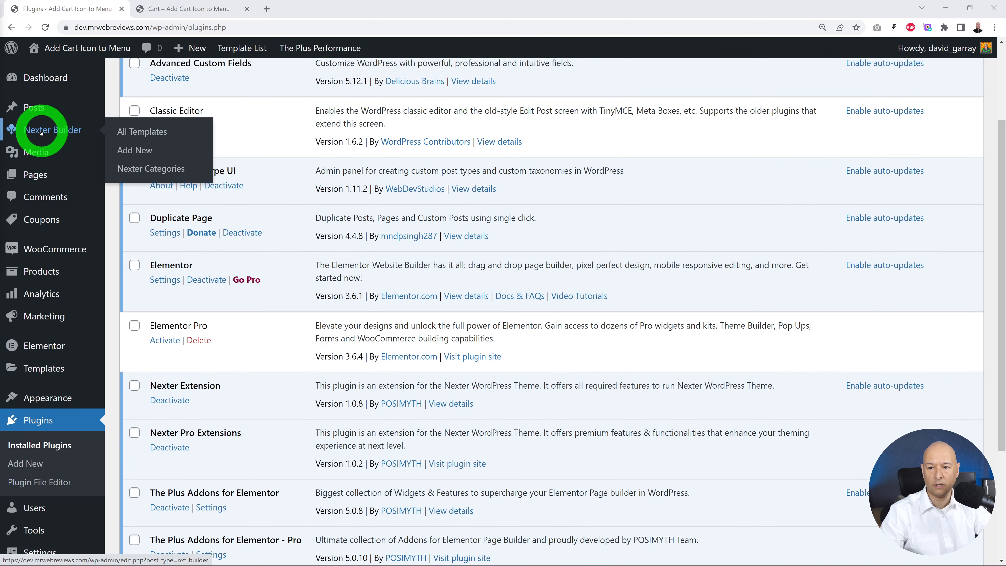
left_click(135, 151)
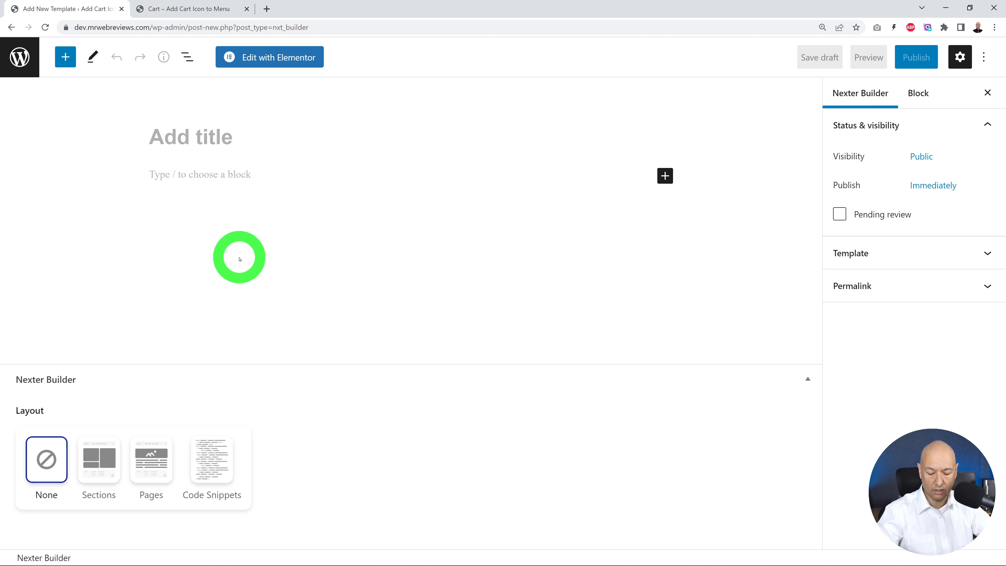
type("Me")
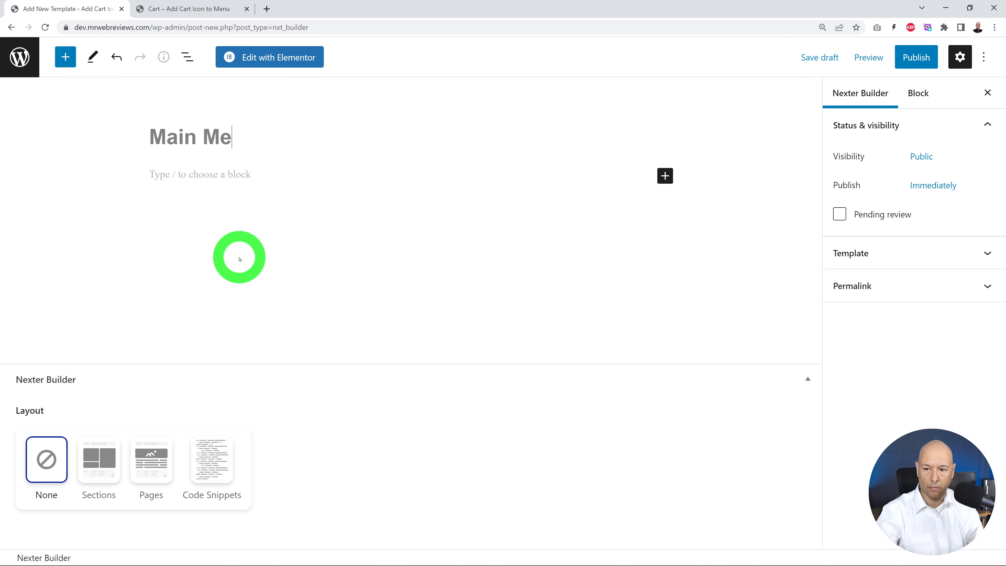
type("nu")
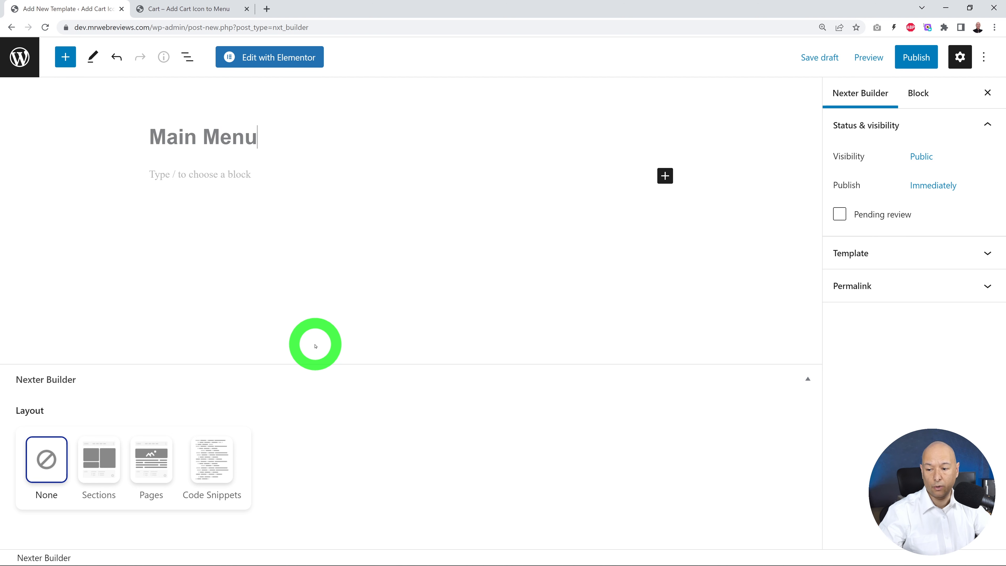
Step: Set the template's layout to Sections with the Header section and the Normal header type
left_click(95, 471)
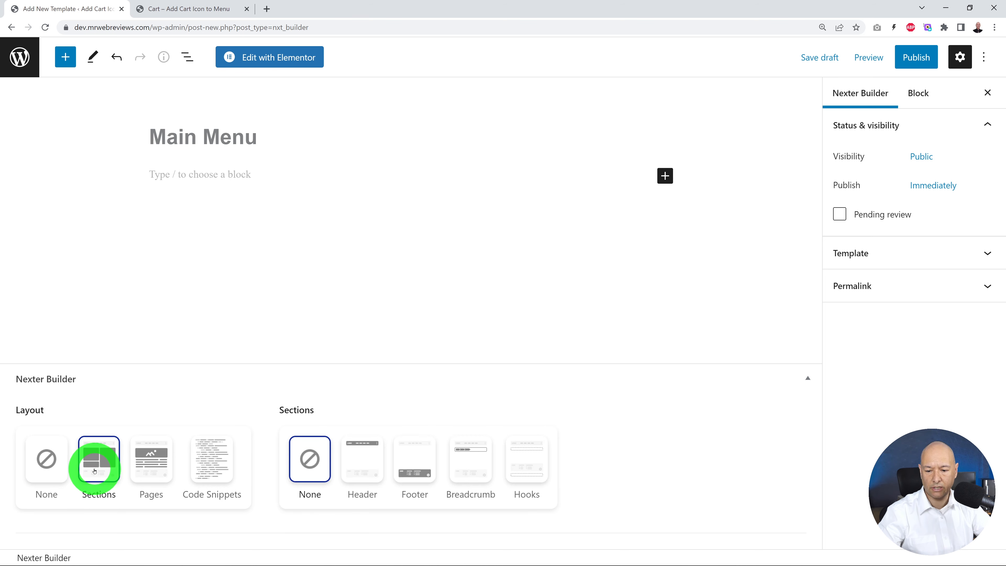
left_click(359, 464)
scroll(715, 368, "down", 5)
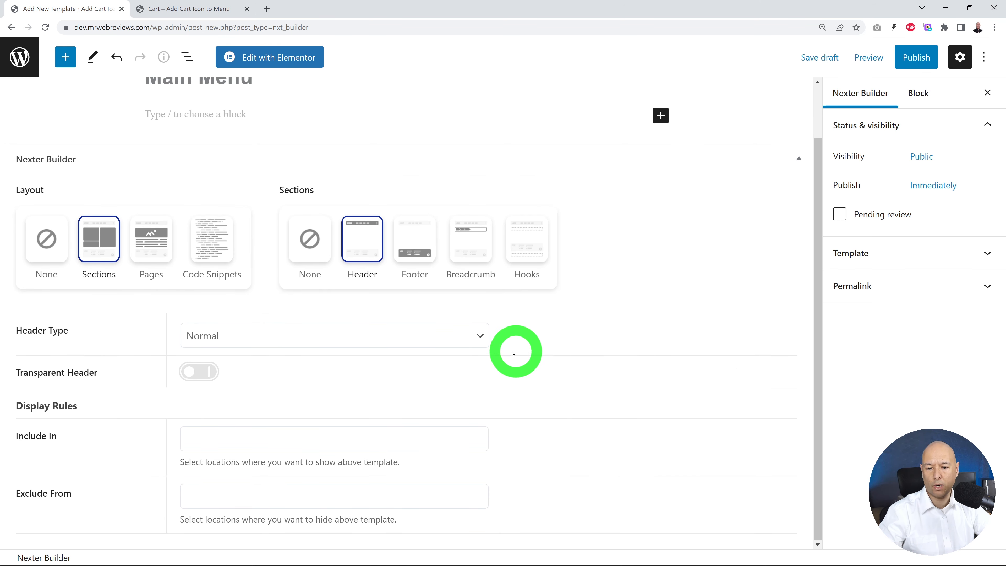
left_click(479, 337)
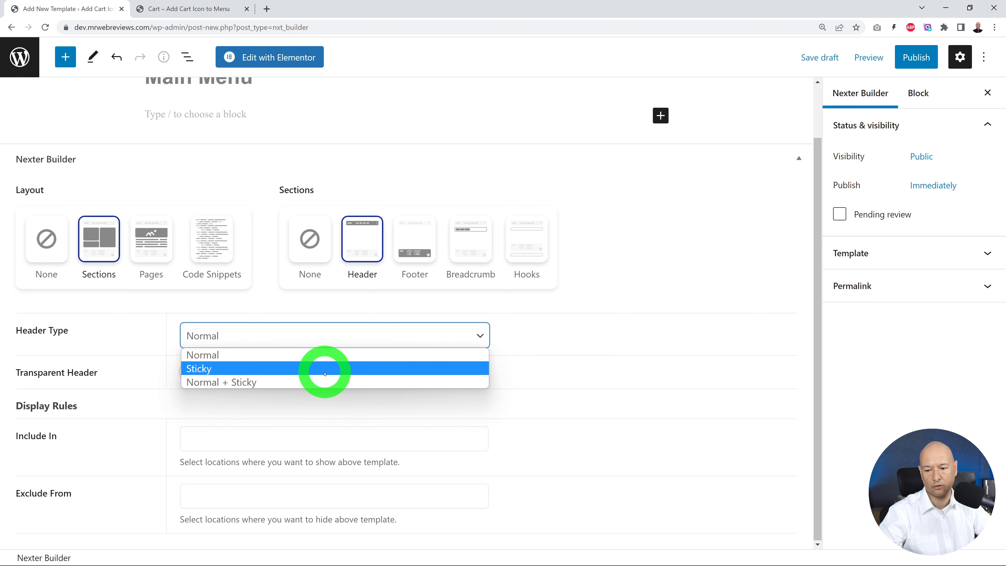
left_click(321, 354)
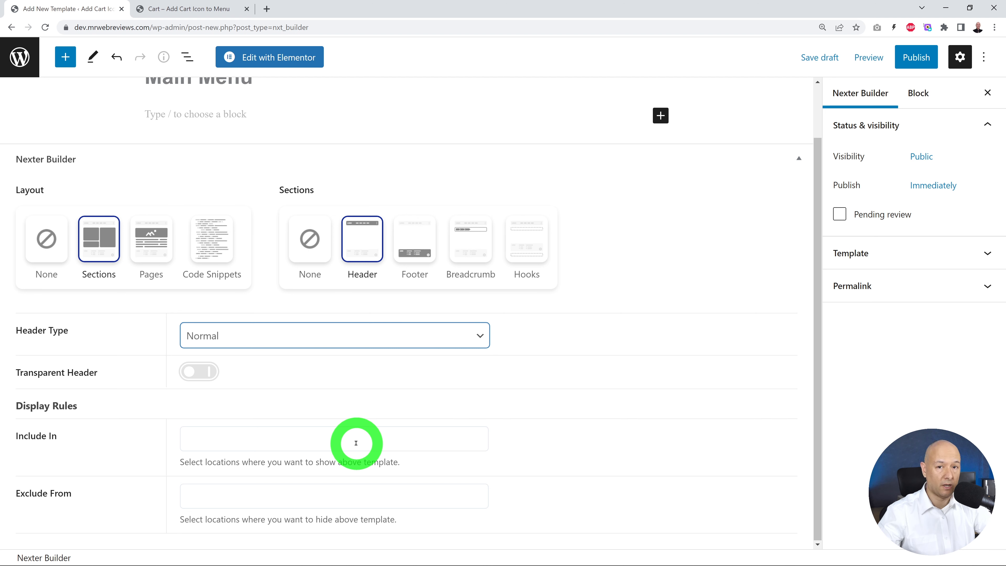
Step: Include the header template in the Entire Website and publish it
left_click(368, 435)
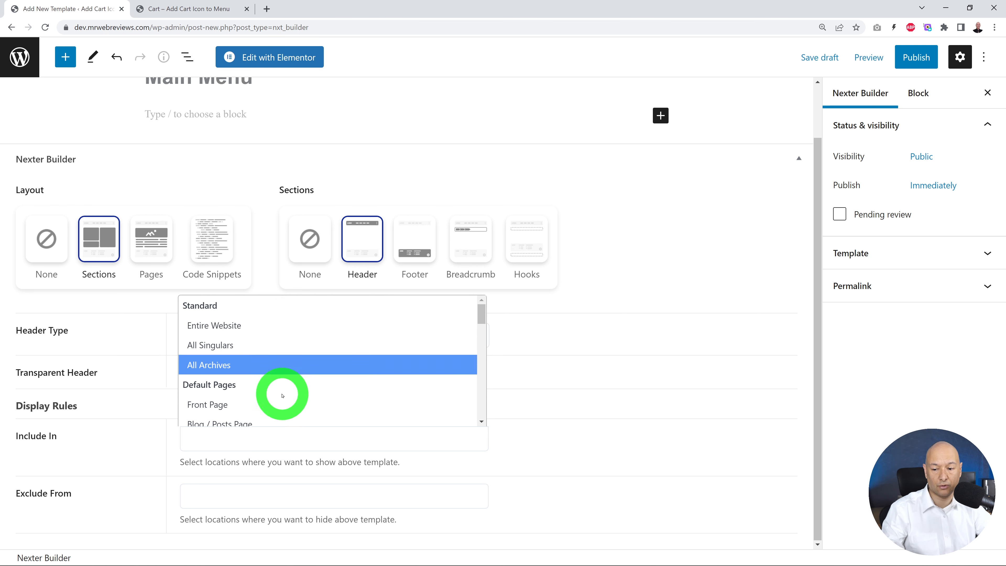
scroll(353, 382, "down", 3)
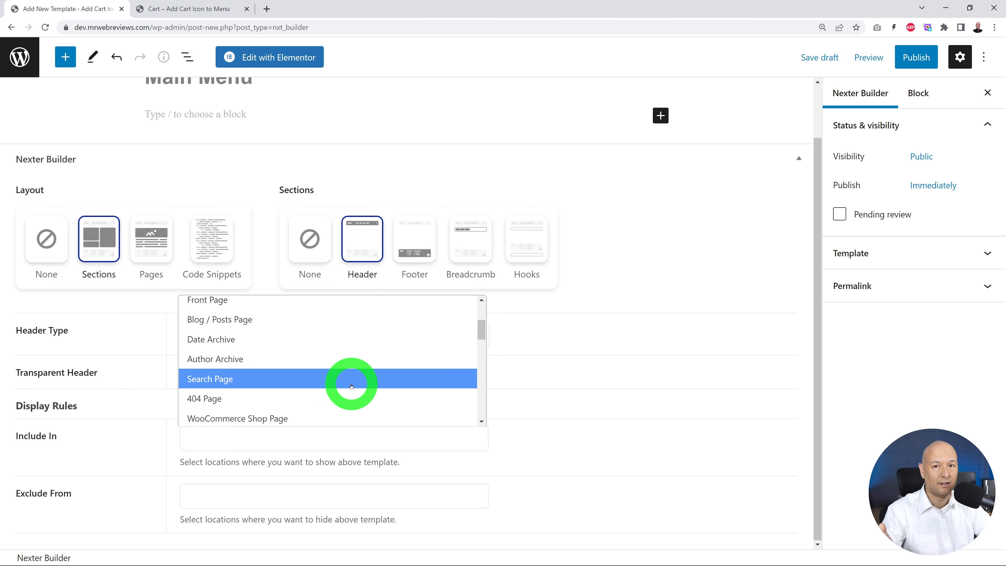
scroll(351, 386, "up", 3)
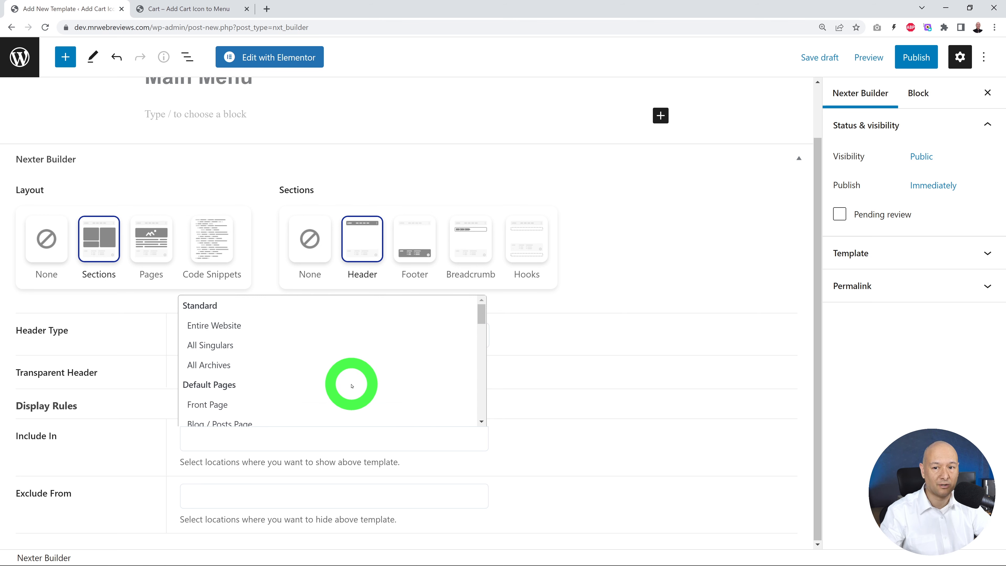
left_click(241, 331)
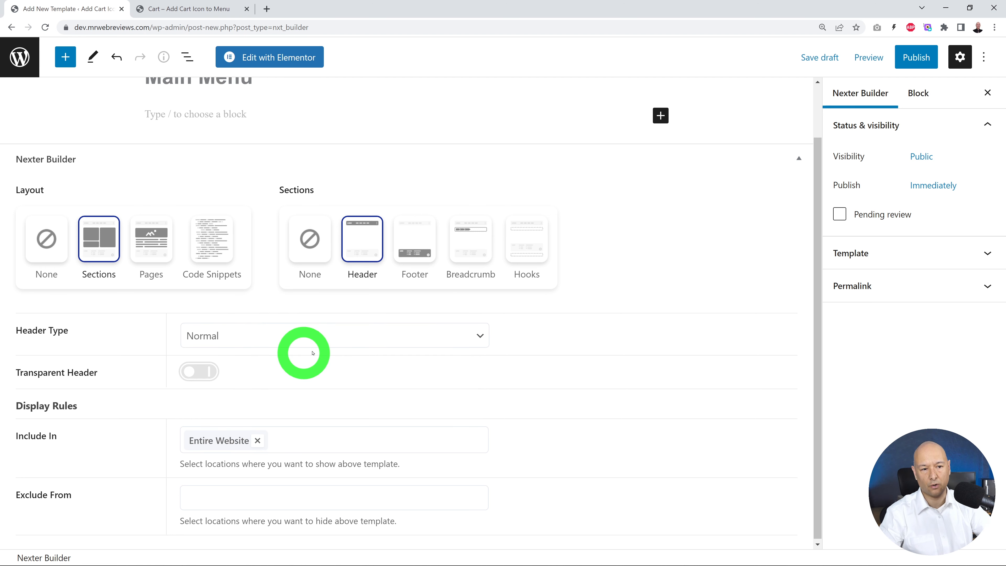
left_click(911, 59)
left_click(888, 60)
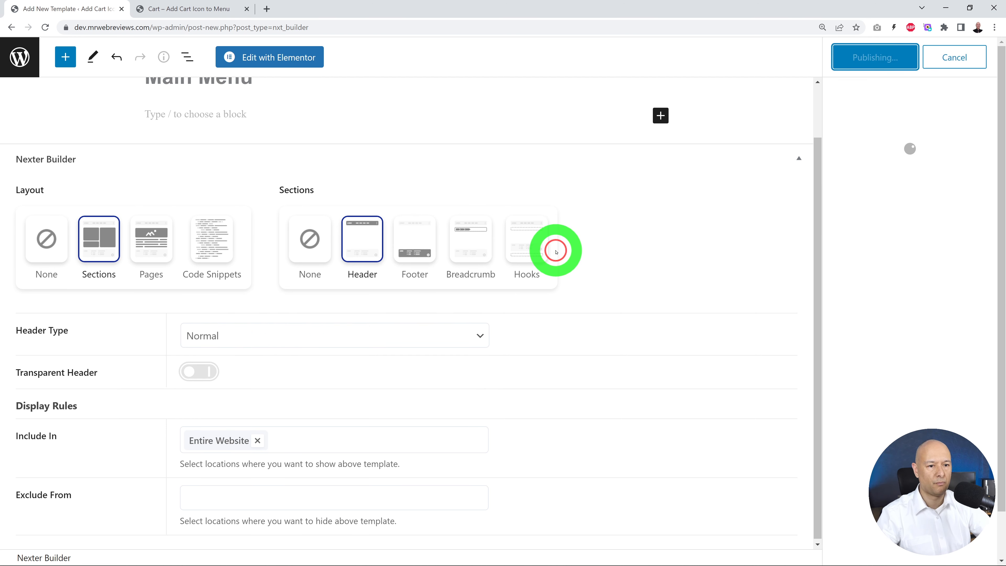
Step: Open the template in Elementor and add a three-column section with a narrower first column and a wider middle column
left_click(294, 57)
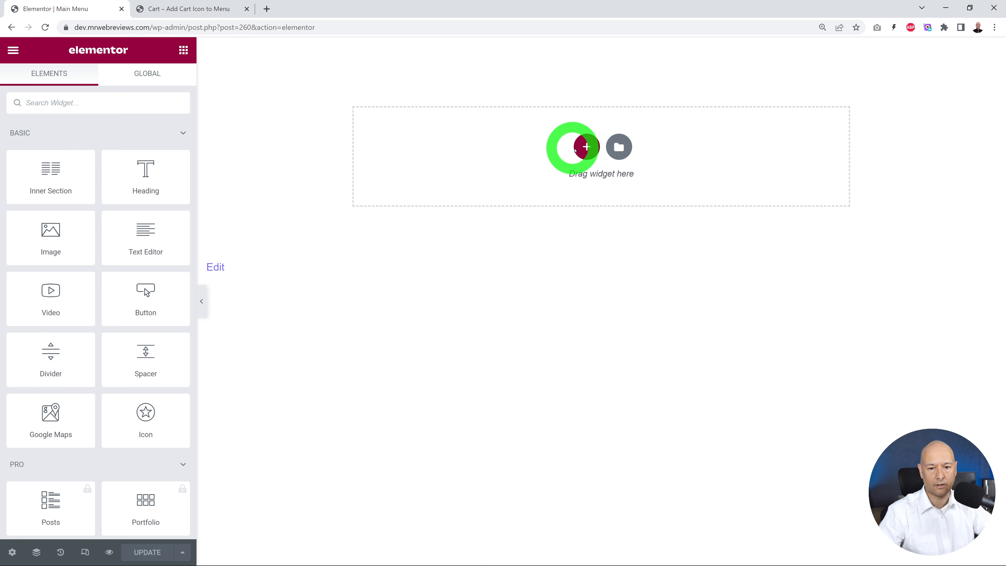
left_click(575, 148)
left_click(573, 175)
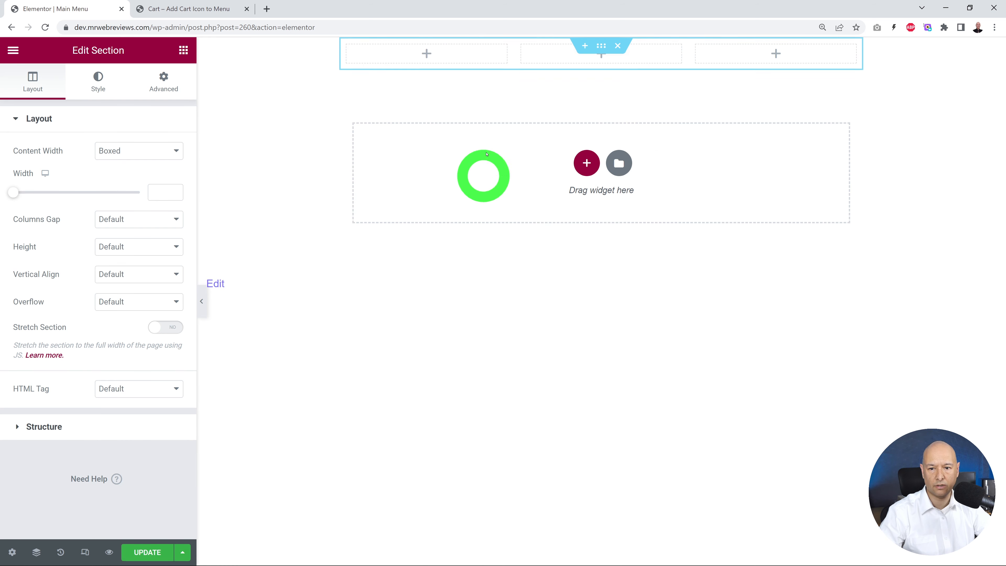
left_click_drag(514, 61, 446, 64)
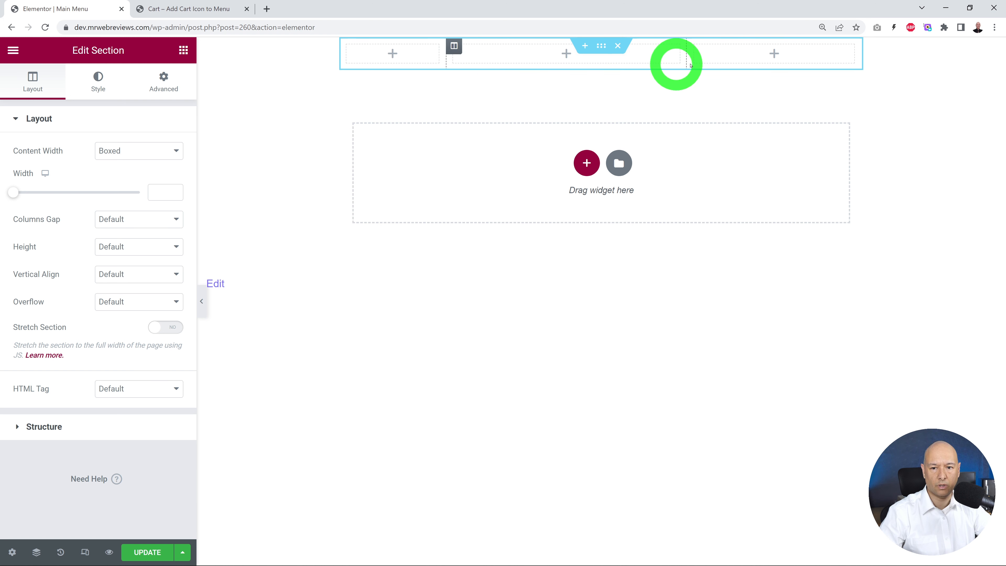
mouse_move(689, 61)
left_mouse_down()
mouse_move(680, 61)
mouse_move(707, 61)
left_mouse_up()
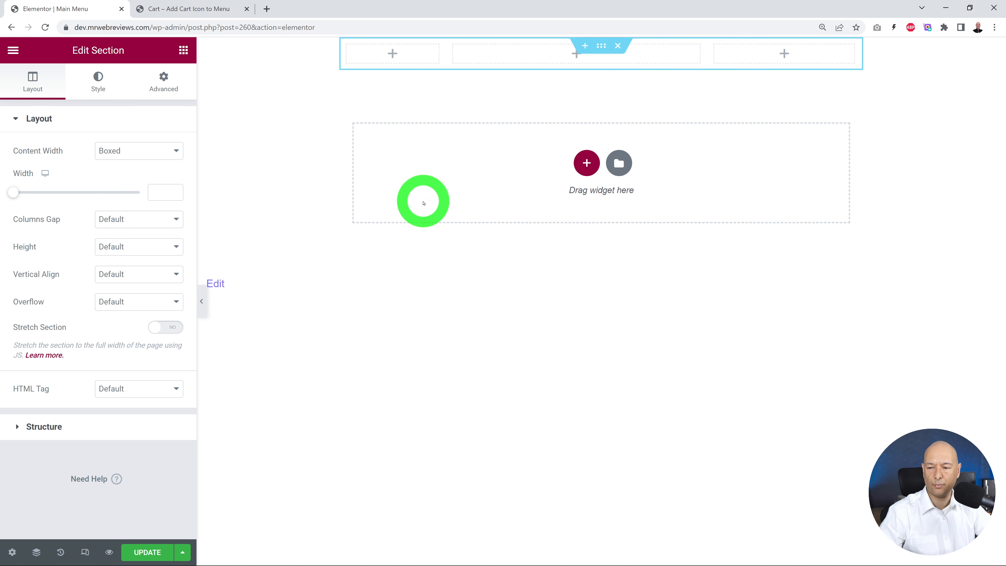
Step: Add the TP Site Logo widget to the first column, using the MRWEBREVIEWS image with a logo max width of 142
left_click(183, 50)
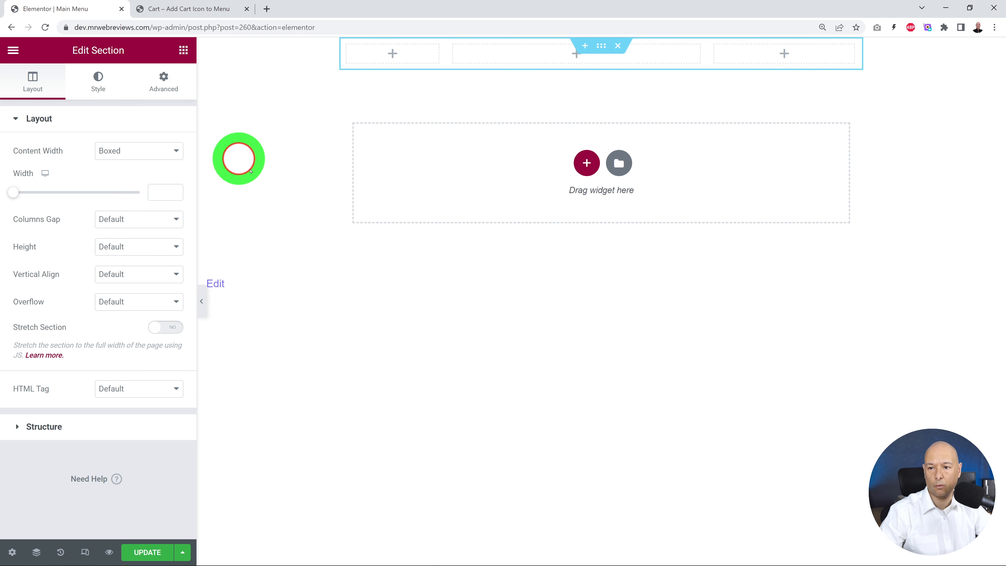
left_click(126, 107)
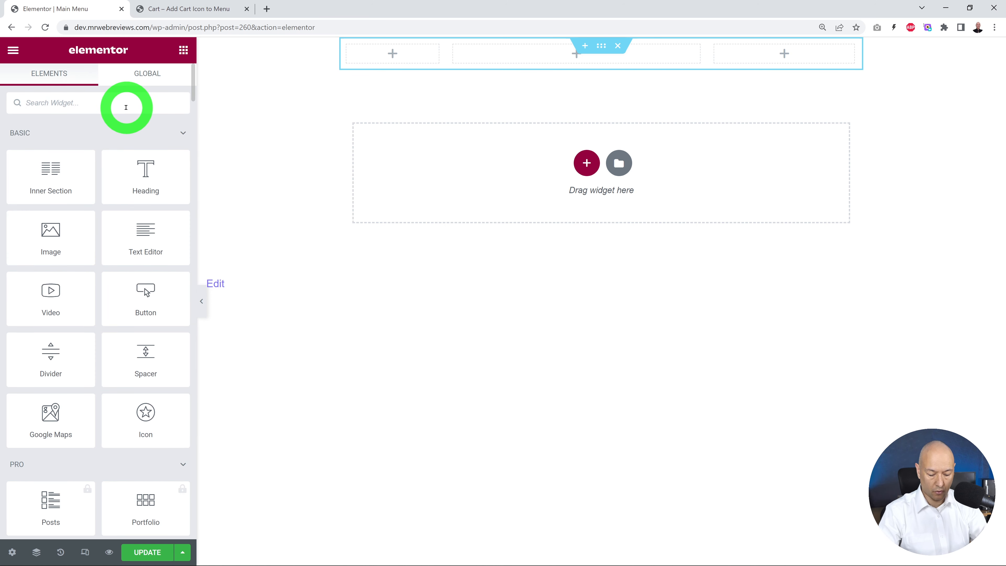
type("logo")
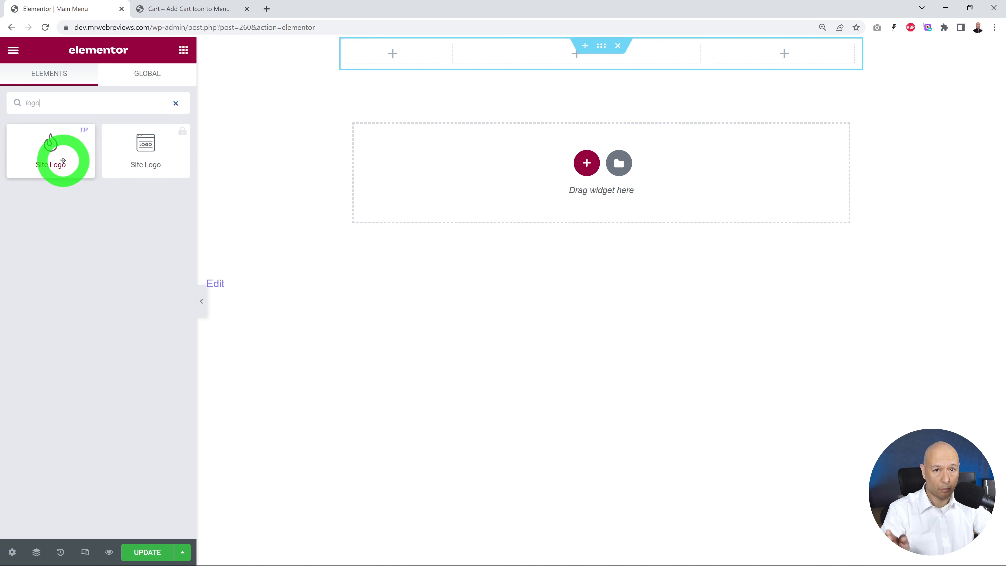
left_click_drag(57, 151, 392, 51)
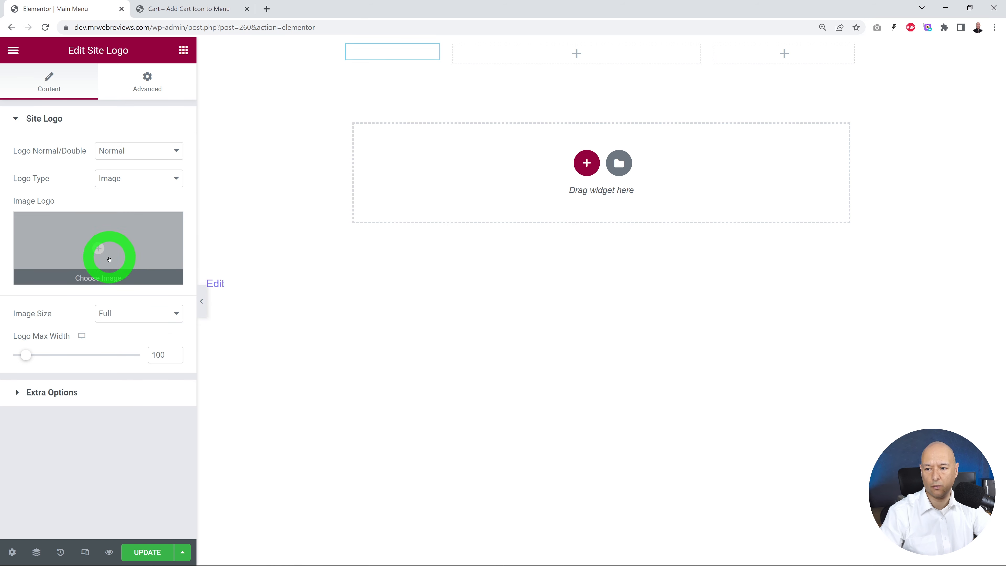
left_click(108, 254)
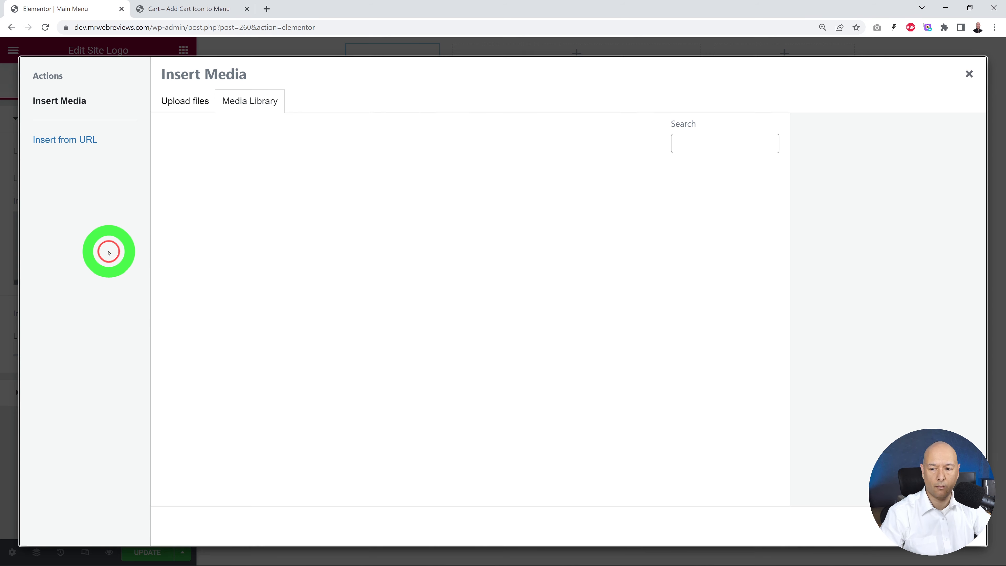
left_click(224, 218)
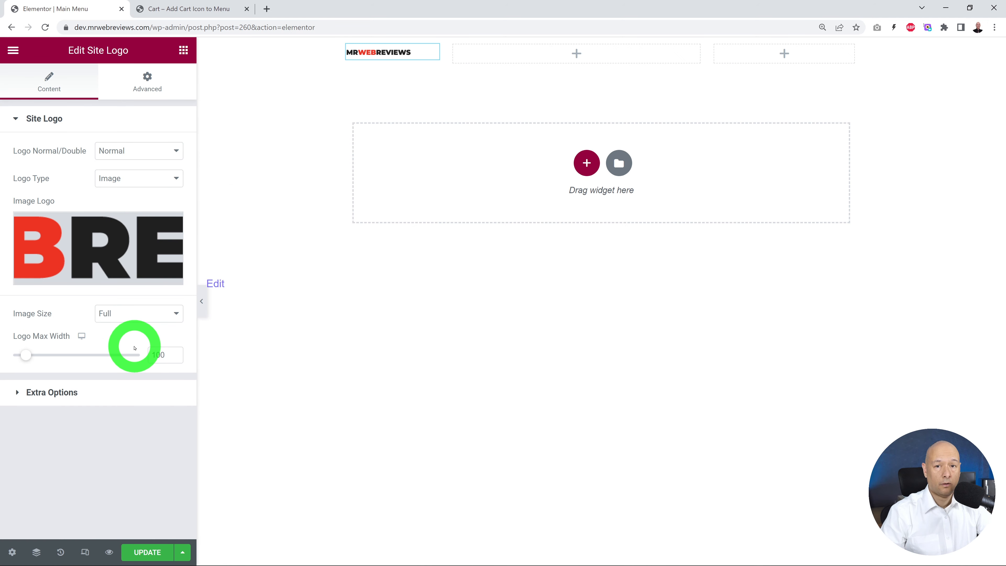
left_click_drag(30, 360, 34, 361)
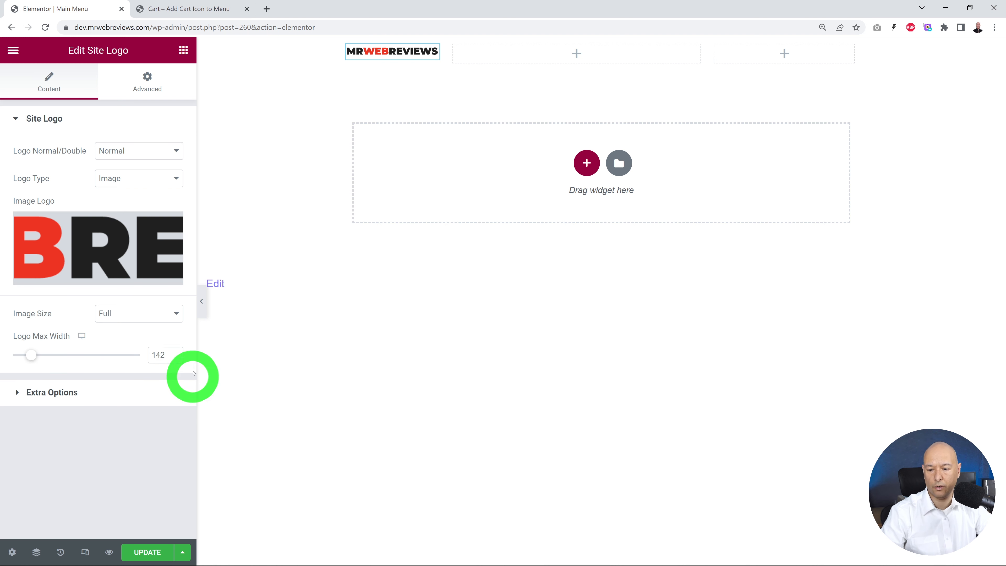
Step: Add the TP Navigation Menu widget to the middle column, showing the Main Menu with left alignment
left_click(184, 50)
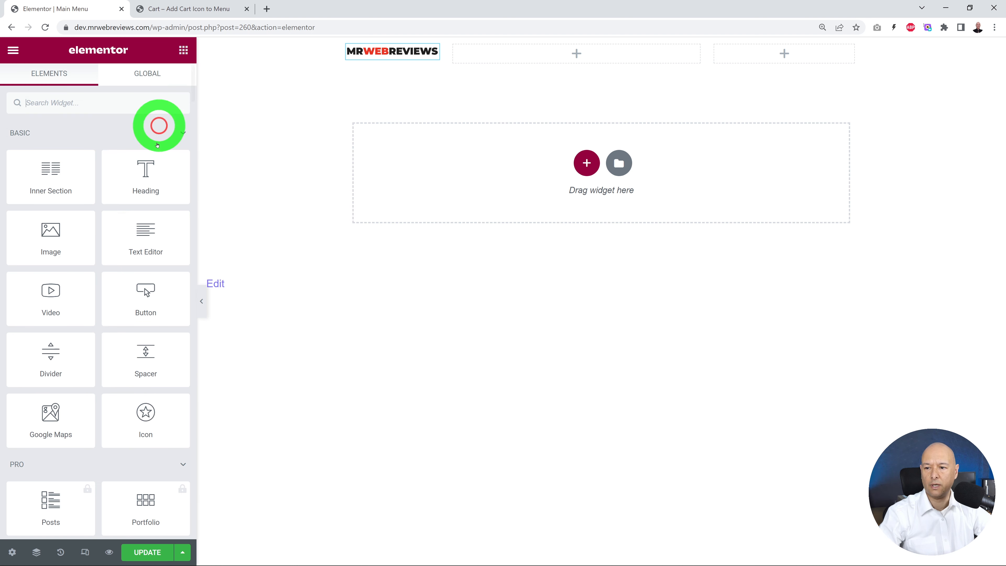
type("nav")
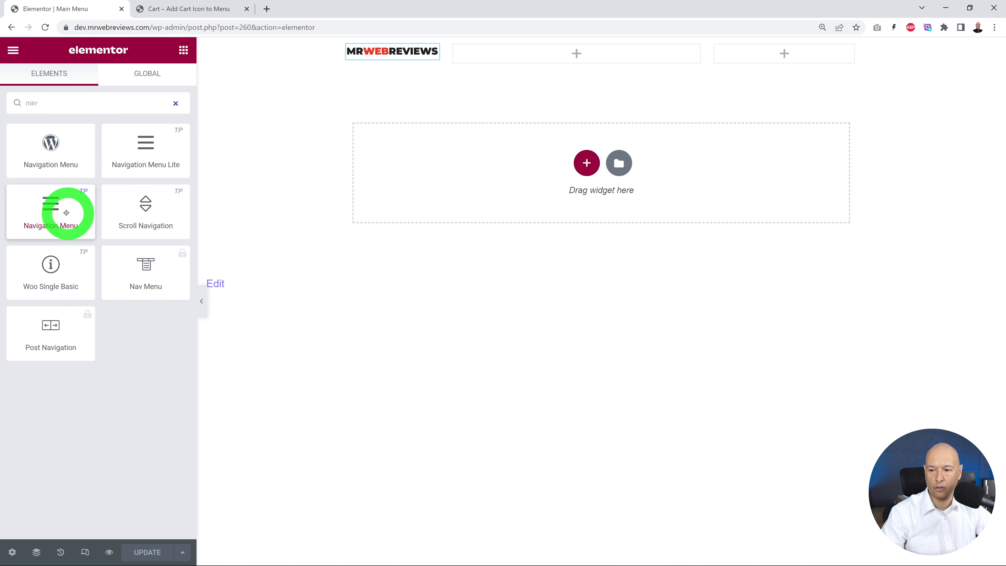
left_click_drag(67, 214, 541, 55)
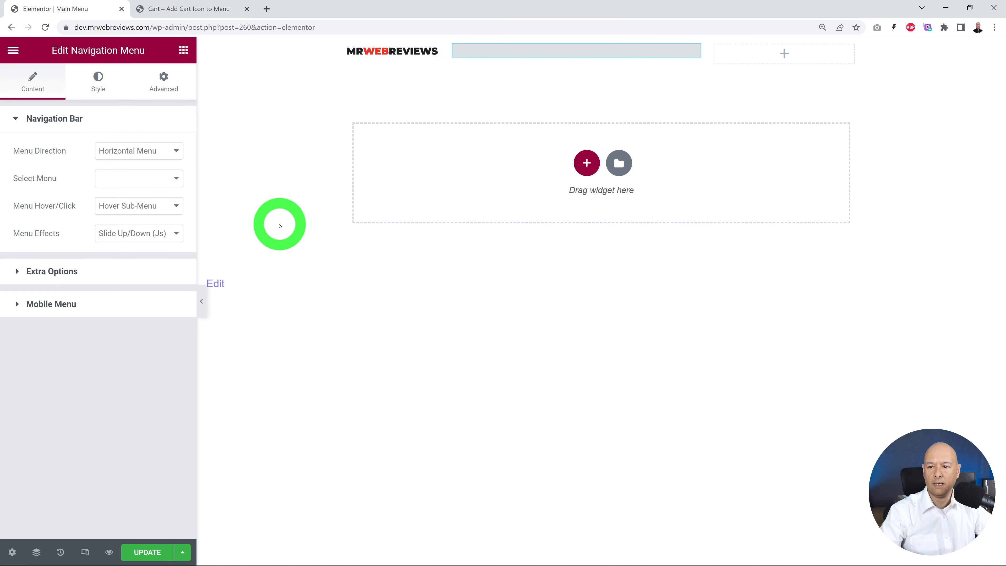
left_click(174, 178)
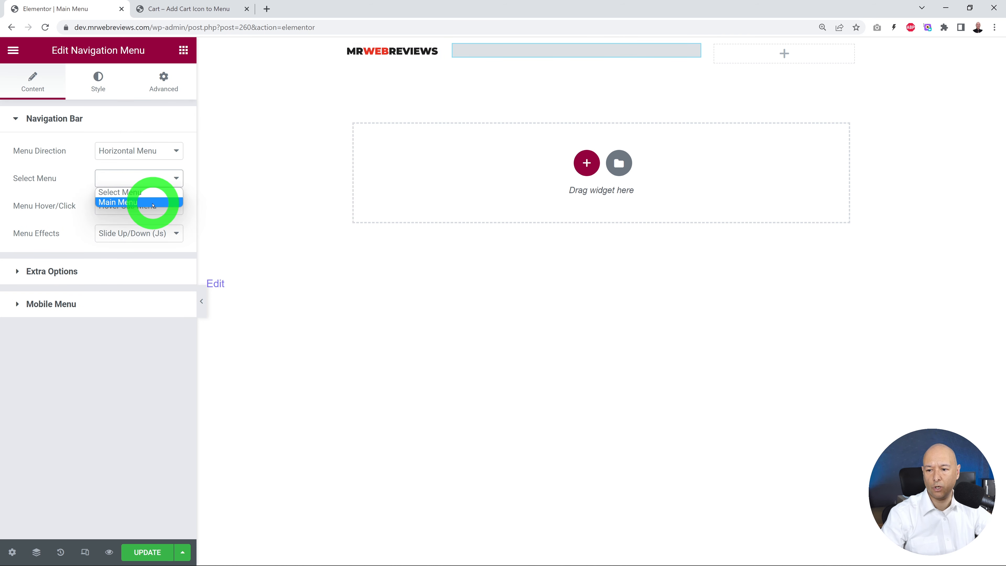
left_click(161, 202)
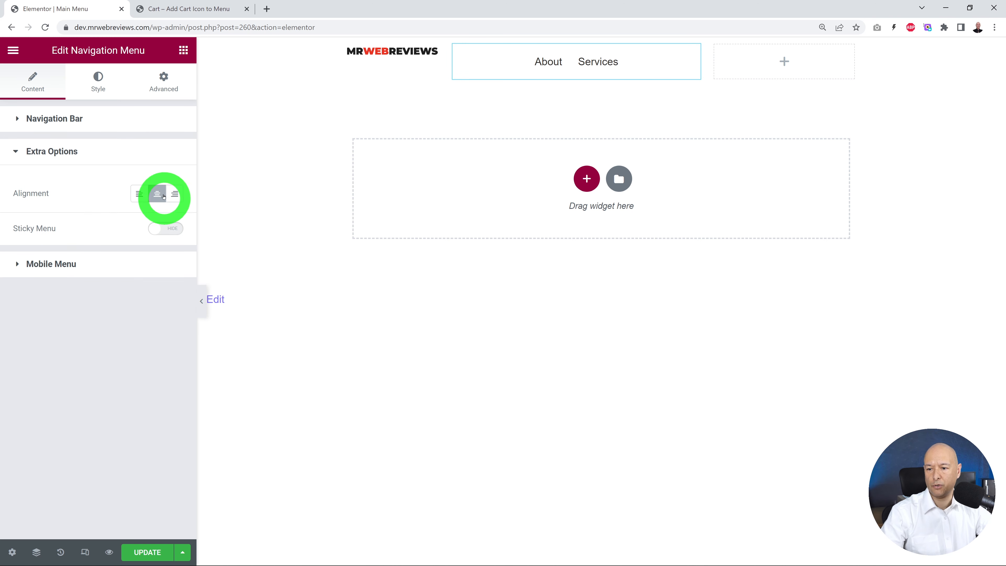
left_click(139, 193)
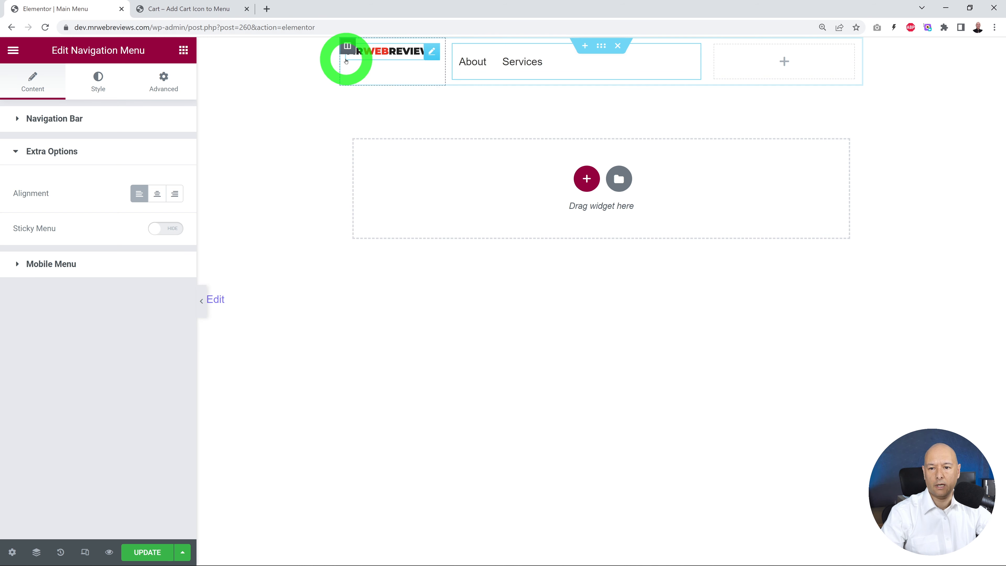
Step: Set the vertical alignment of the logo column to Middle
left_click(347, 46)
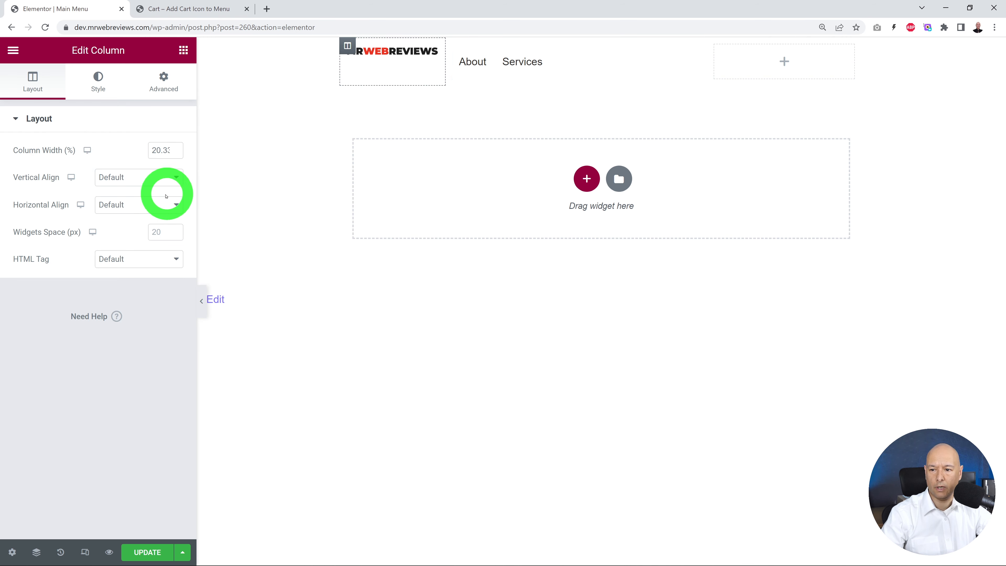
left_click(164, 179)
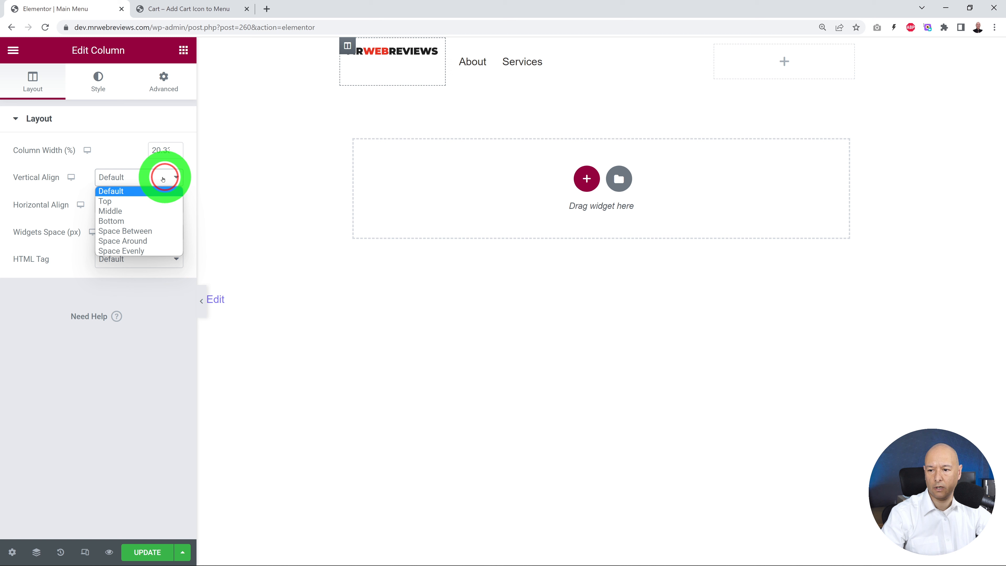
left_click(139, 212)
left_click(115, 393)
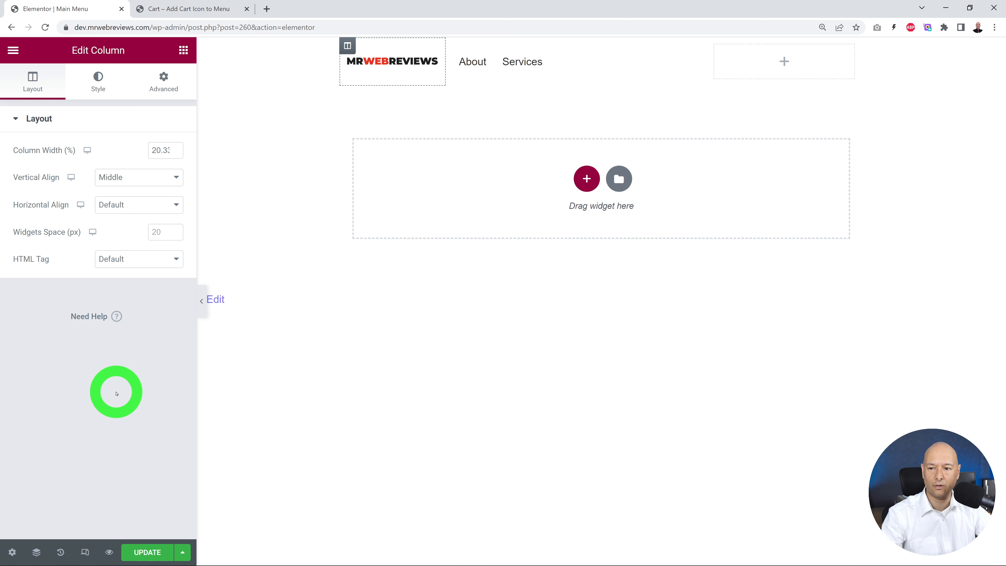
Step: Add the TP Header Meta Content widget to the empty third column
left_click(183, 50)
left_click(118, 105)
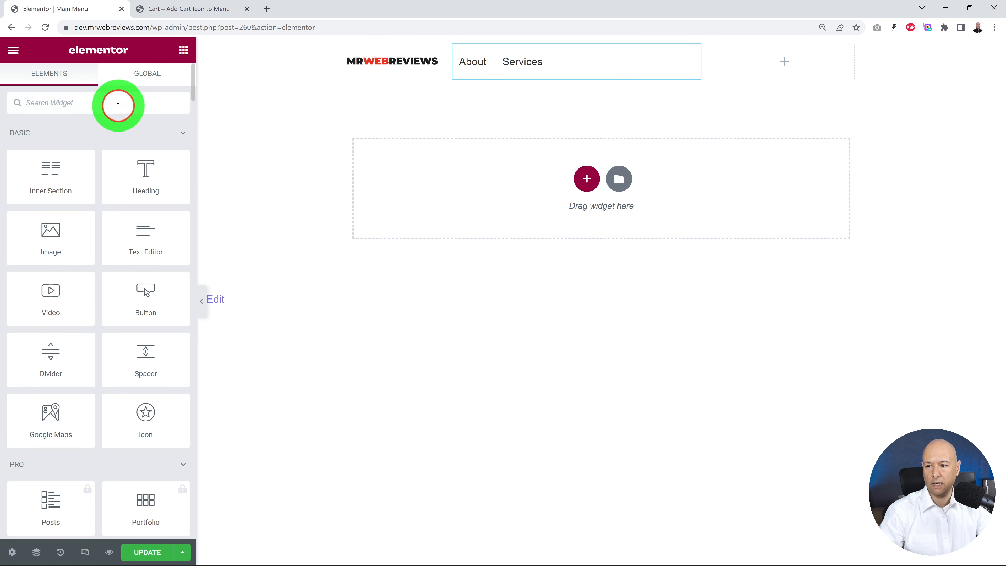
type("meta")
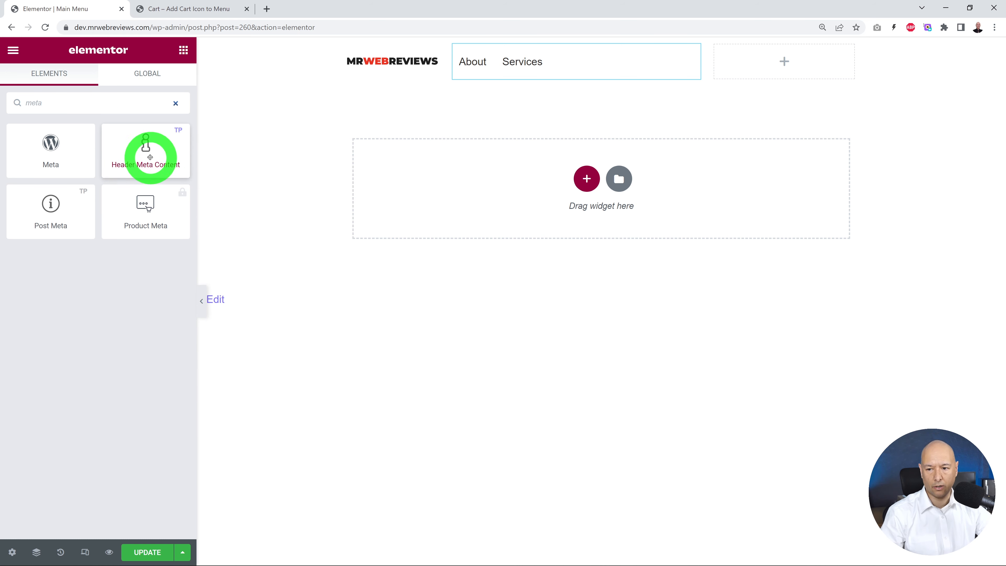
left_click_drag(146, 158, 762, 71)
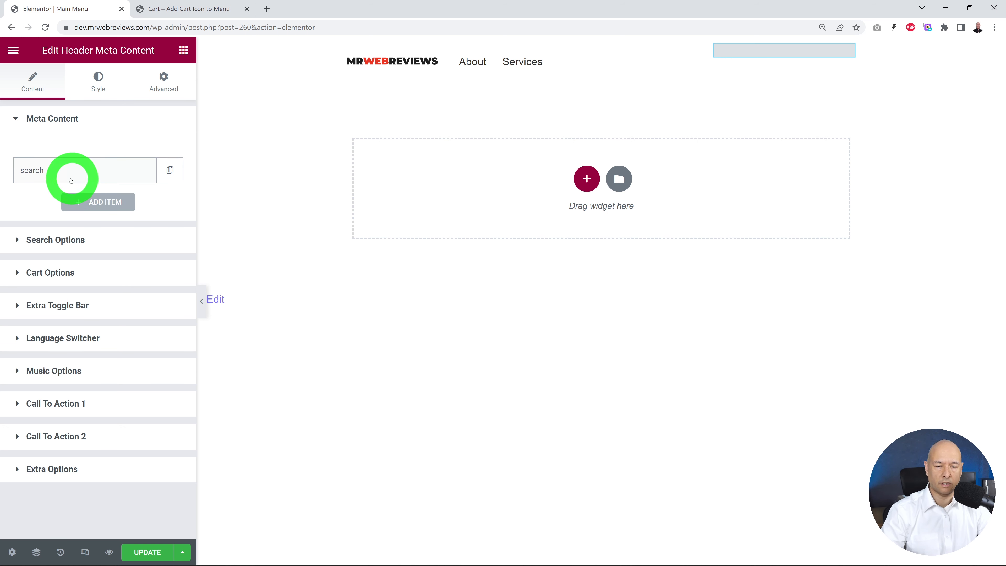
Step: Change the widget's search item to Mini Cart and turn on Display Cart in the cart options
left_click(59, 173)
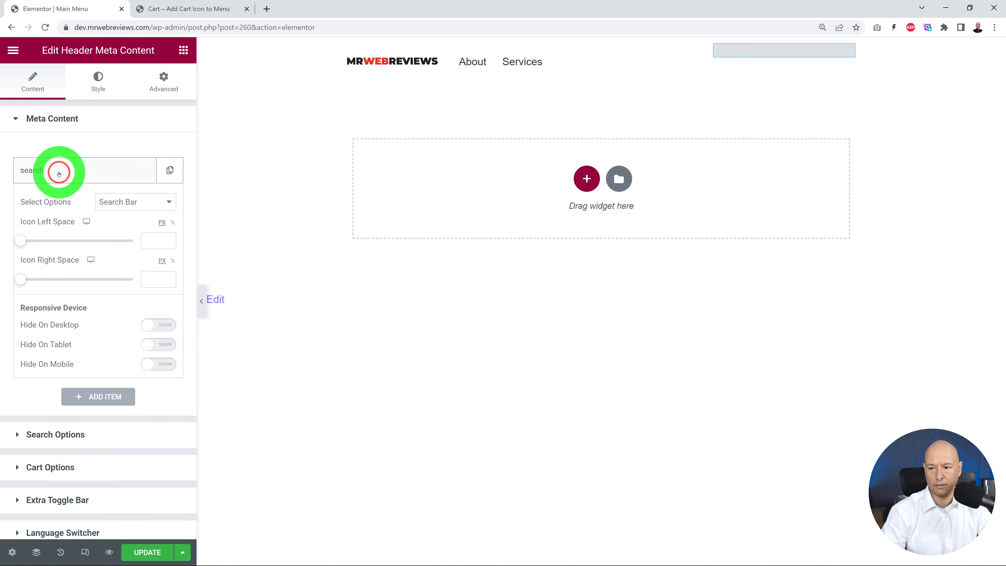
left_click(173, 203)
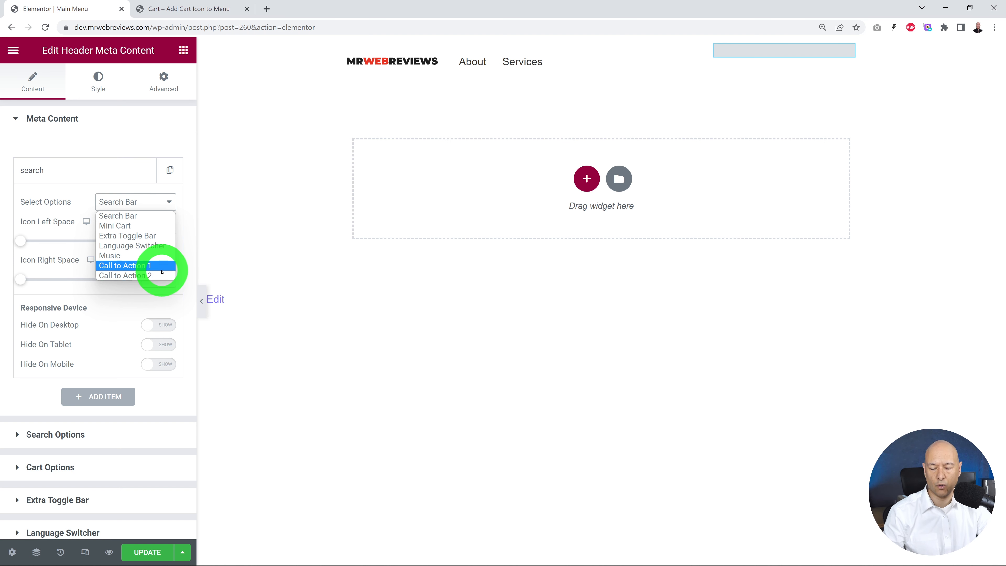
left_click(136, 230)
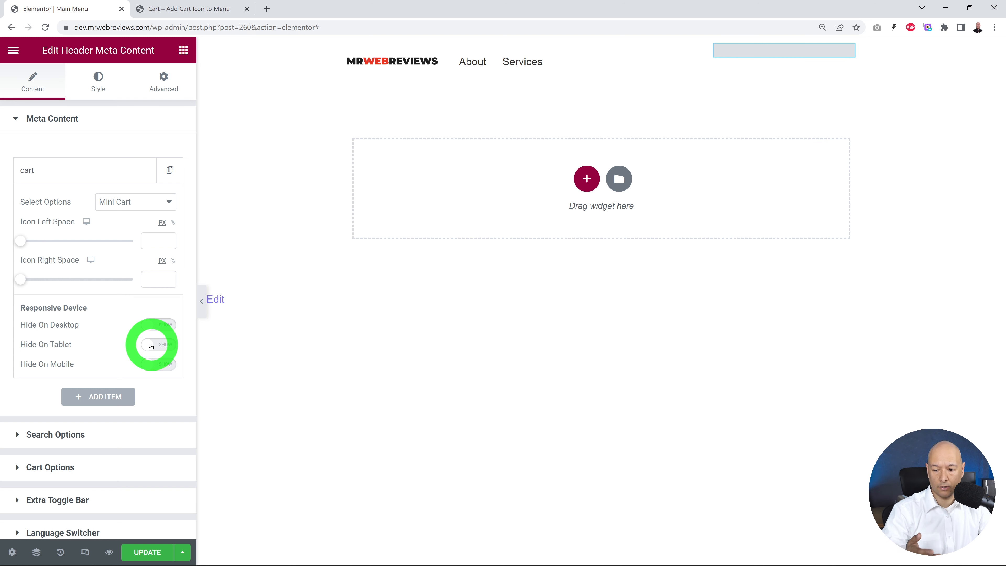
scroll(91, 393, "down", 3)
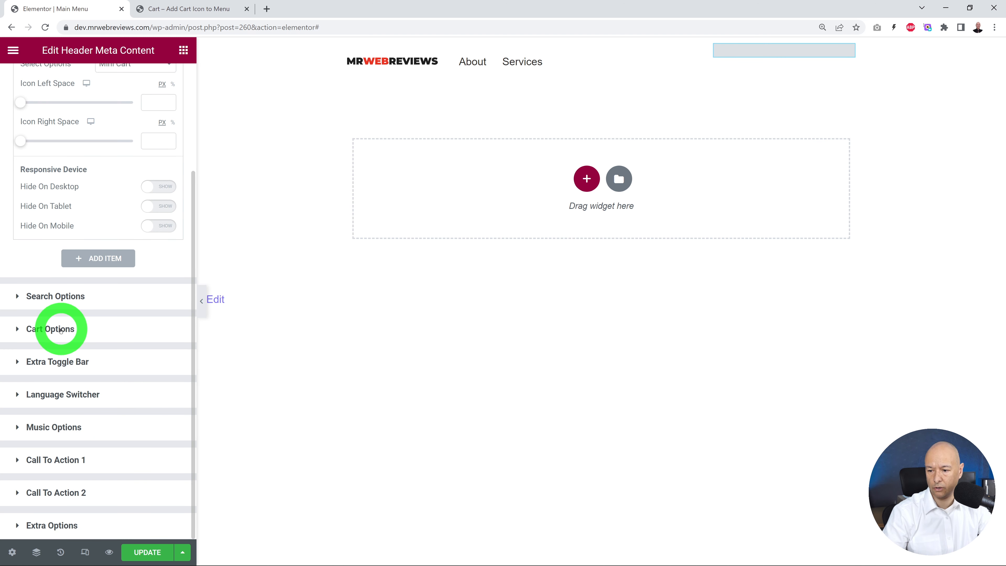
left_click(61, 330)
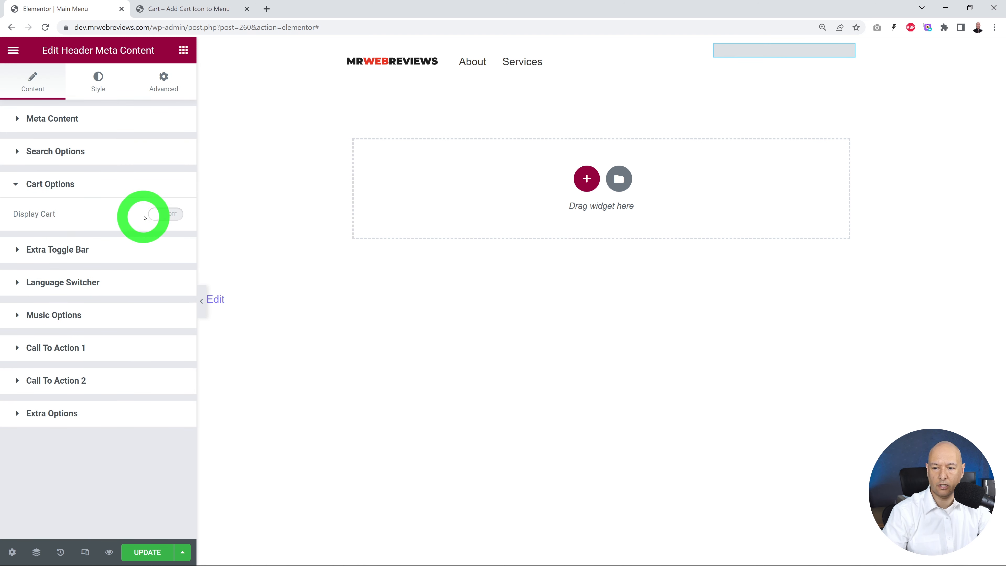
left_click(161, 214)
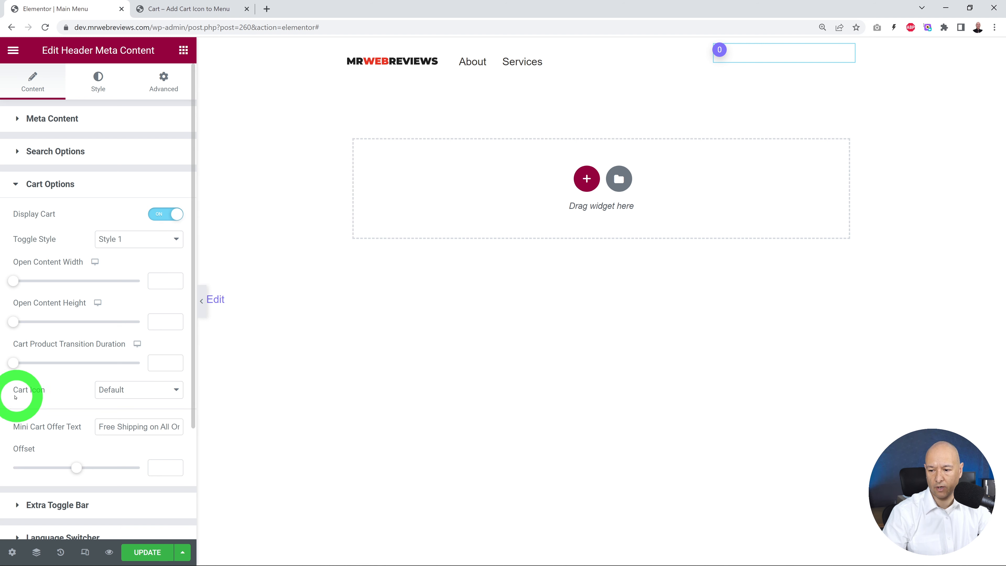
Step: Switch the cart icon to Custom Icon and insert the Cart plus icon from the icon library
left_click(172, 394)
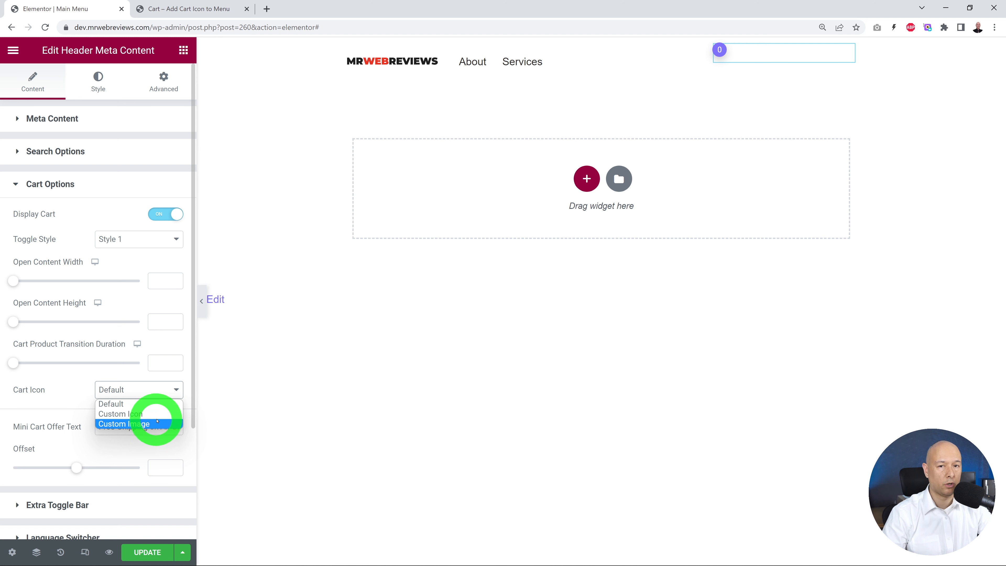
left_click(146, 414)
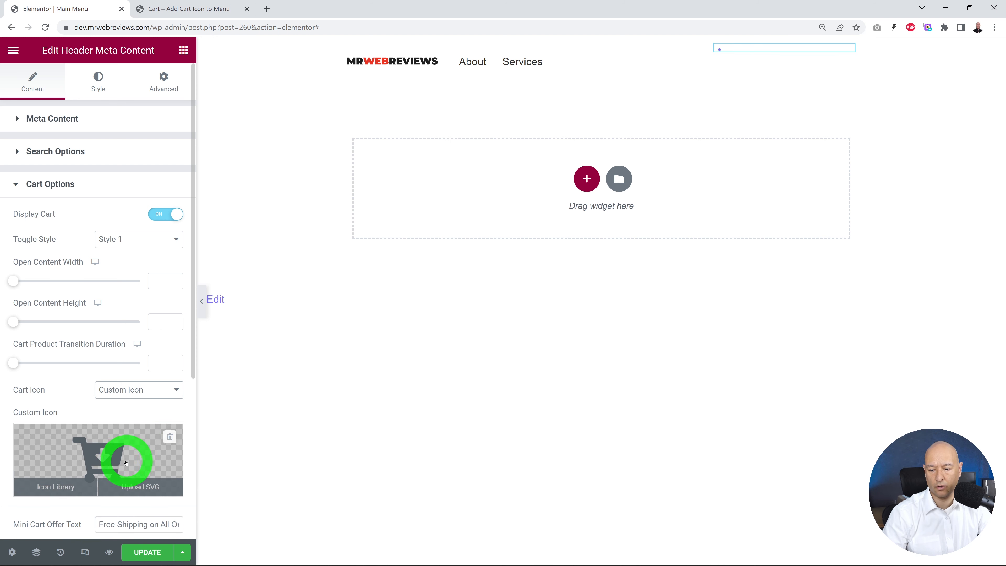
scroll(123, 461, "down", 3)
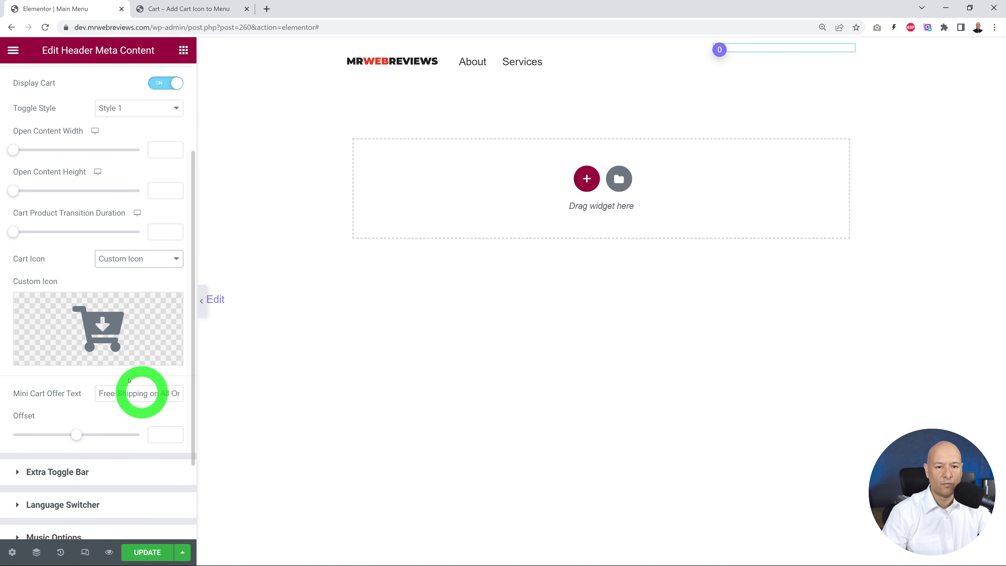
left_click(111, 332)
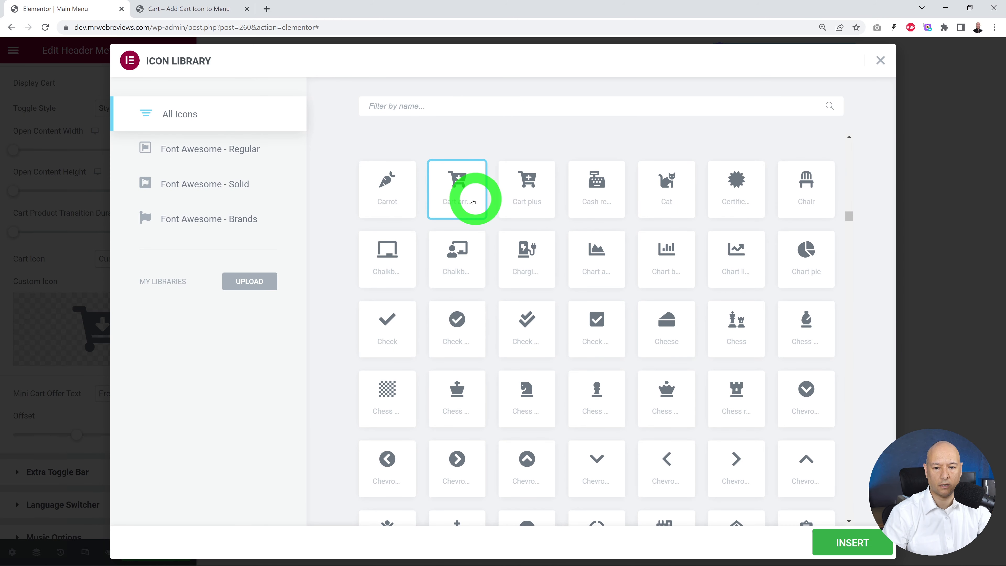
left_click(533, 185)
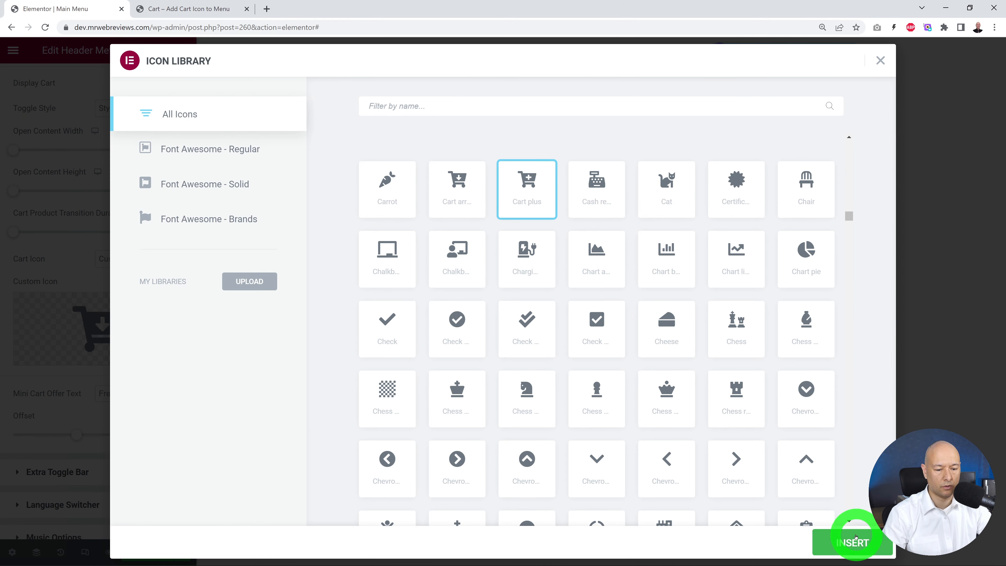
left_click(856, 538)
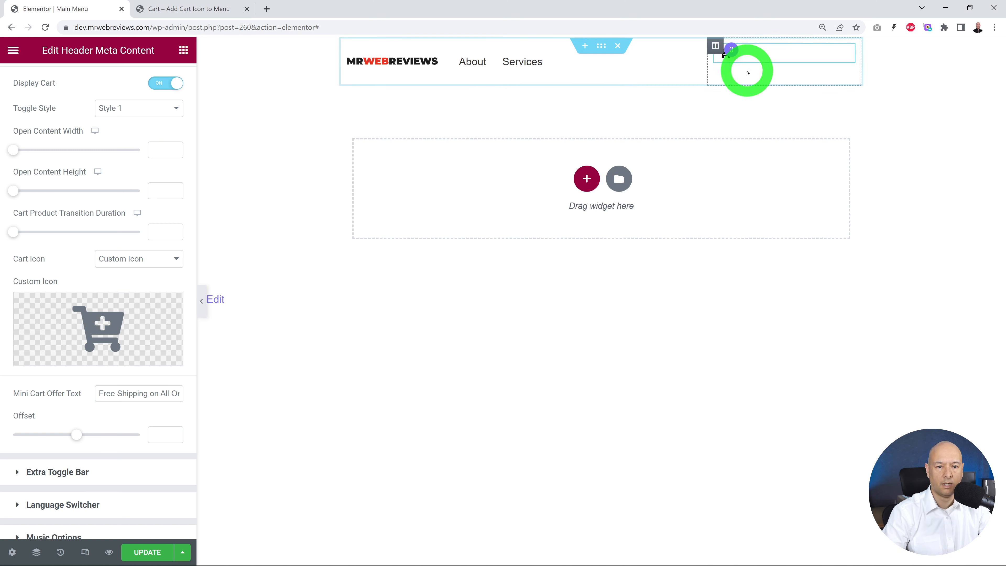
Step: Try Style 2 as the cart's toggle style, then restore Style 1
scroll(137, 337, "up", 3)
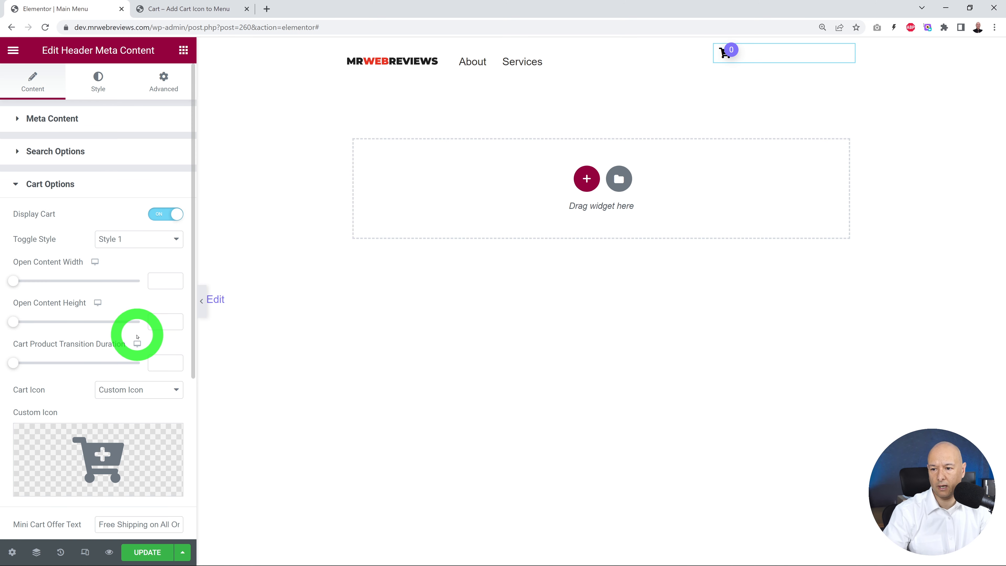
left_click(174, 240)
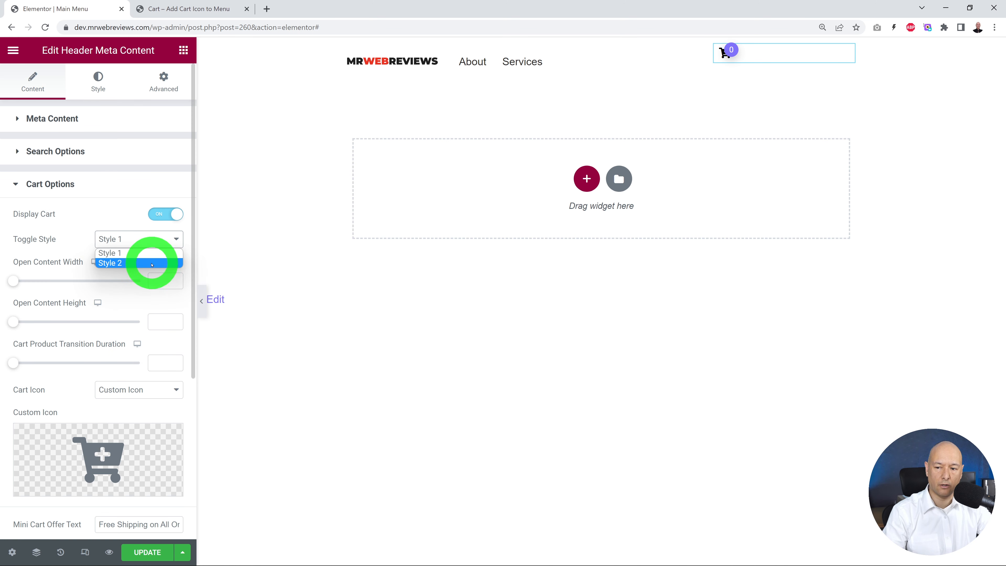
left_click(152, 264)
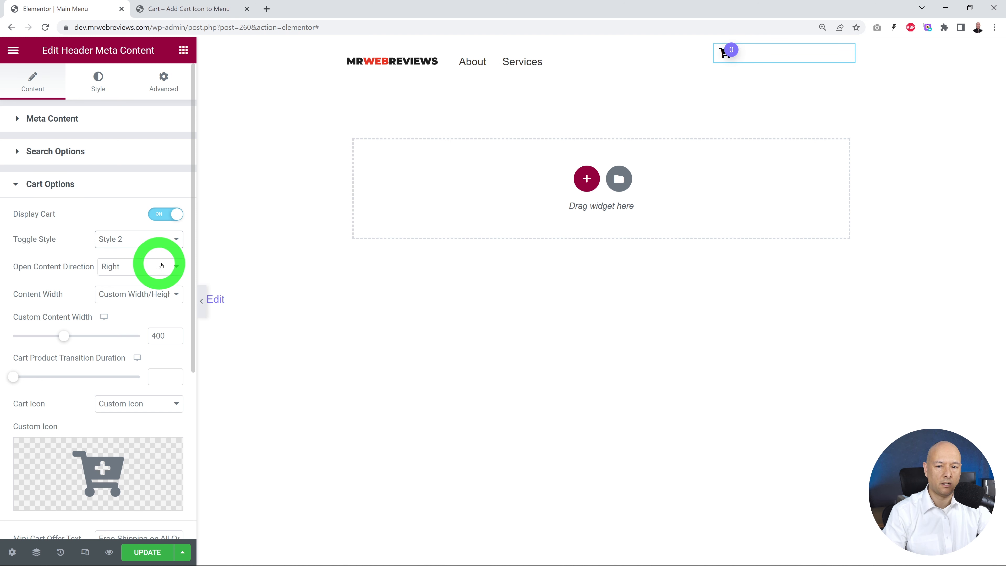
left_click(175, 242)
left_click(164, 254)
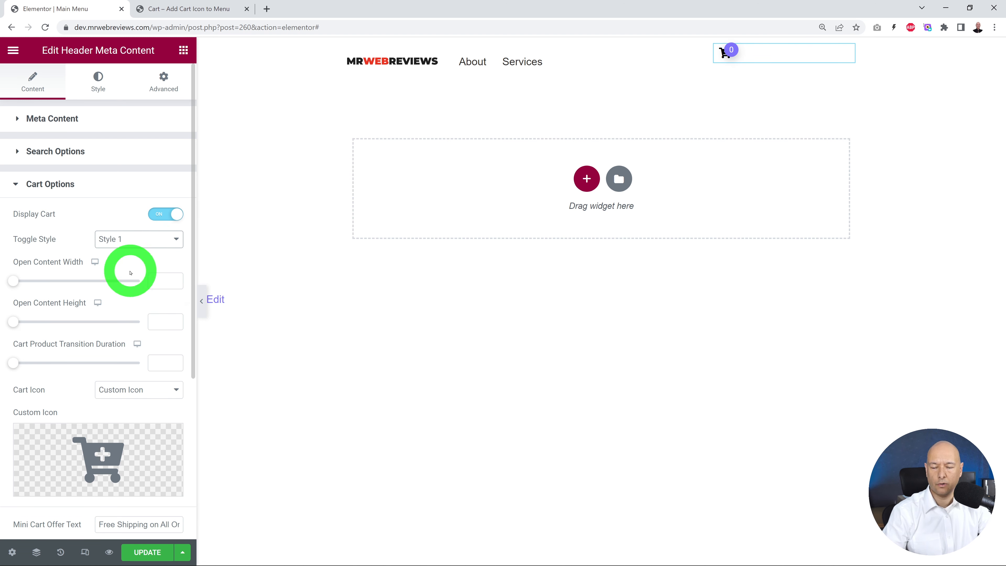
Step: Try a mini cart offset of 108 and preview the cart popup in the header
mouse_move(726, 57)
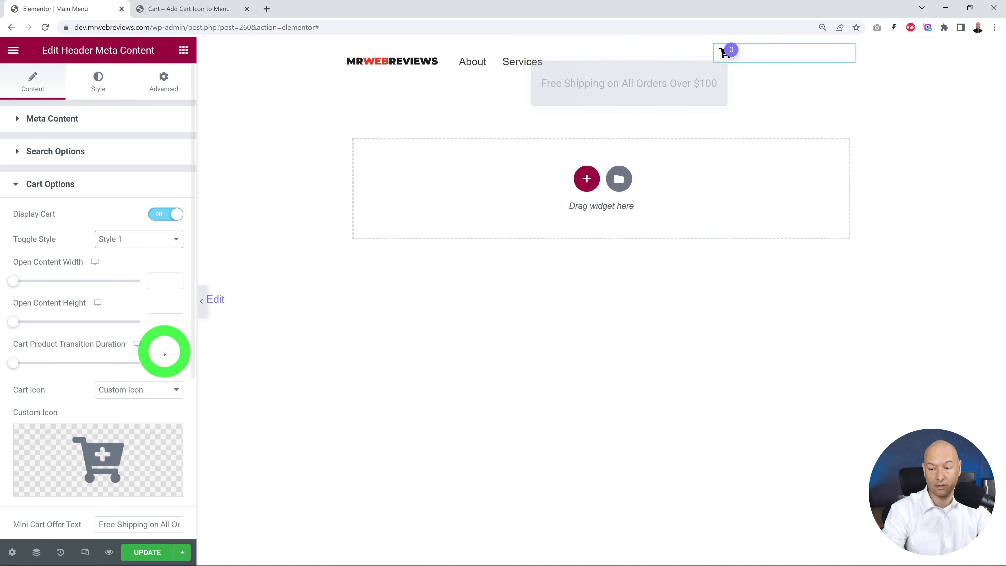
scroll(162, 351, "down", 6)
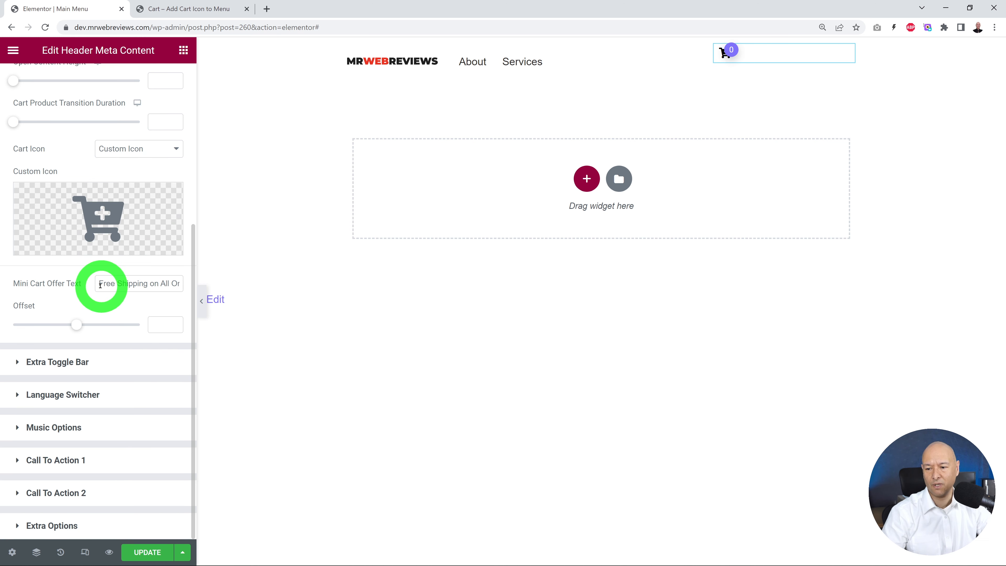
left_click_drag(99, 285, 84, 302)
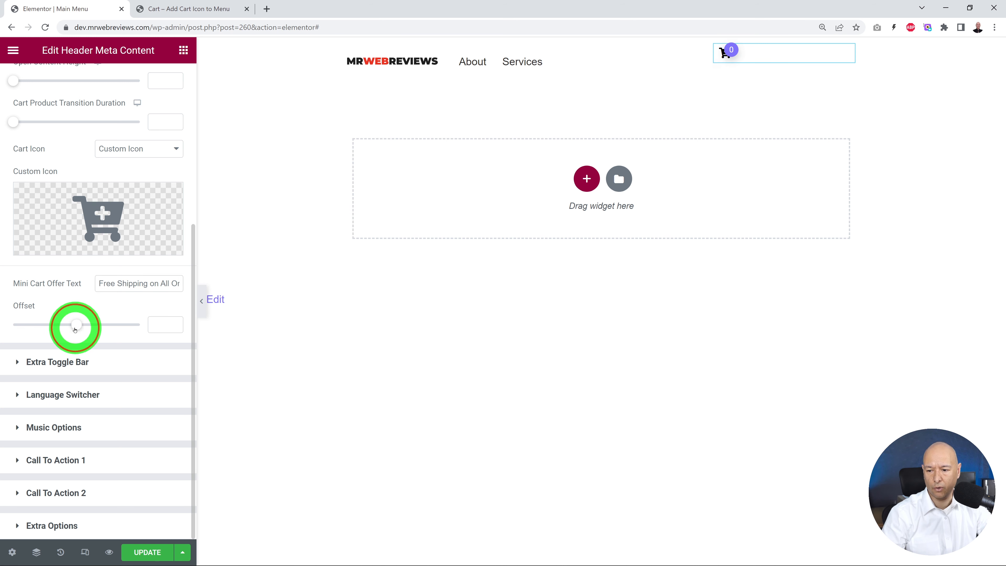
mouse_move(75, 328)
left_mouse_down()
mouse_move(58, 328)
mouse_move(94, 324)
left_mouse_up()
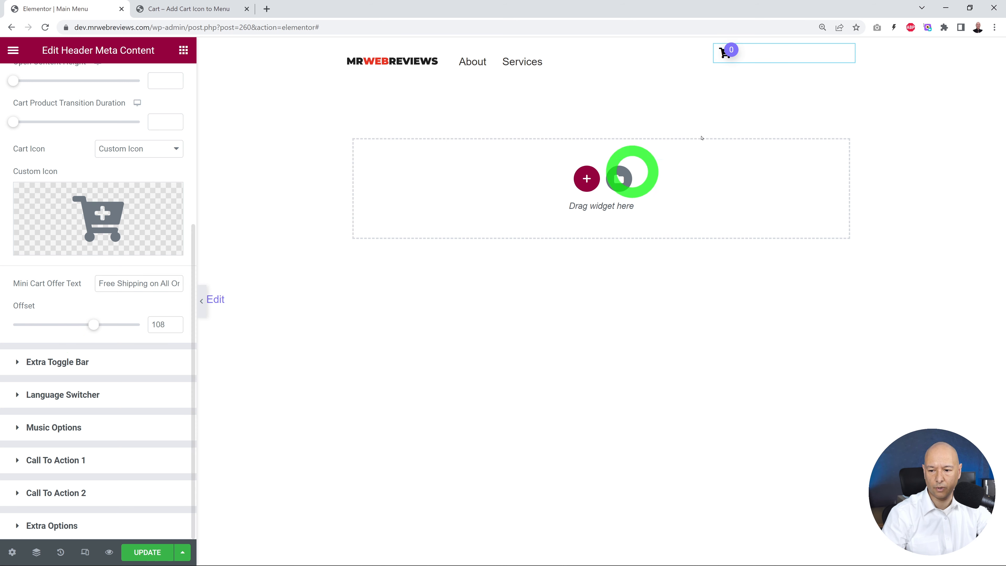
mouse_move(728, 55)
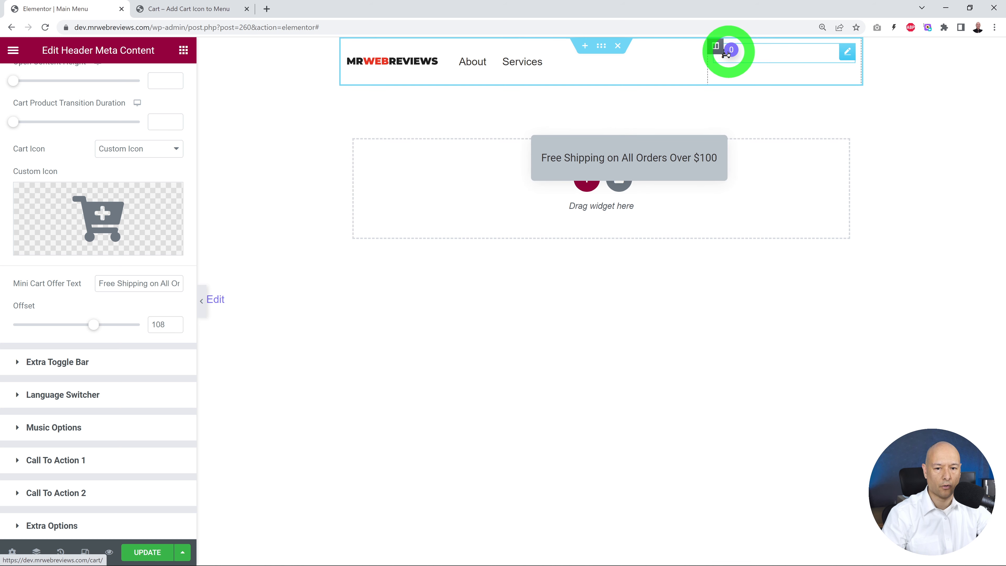
Step: Set the mini cart offset to 0 and preview the cart popup
left_click_drag(166, 326, 135, 326)
type("0")
mouse_move(726, 52)
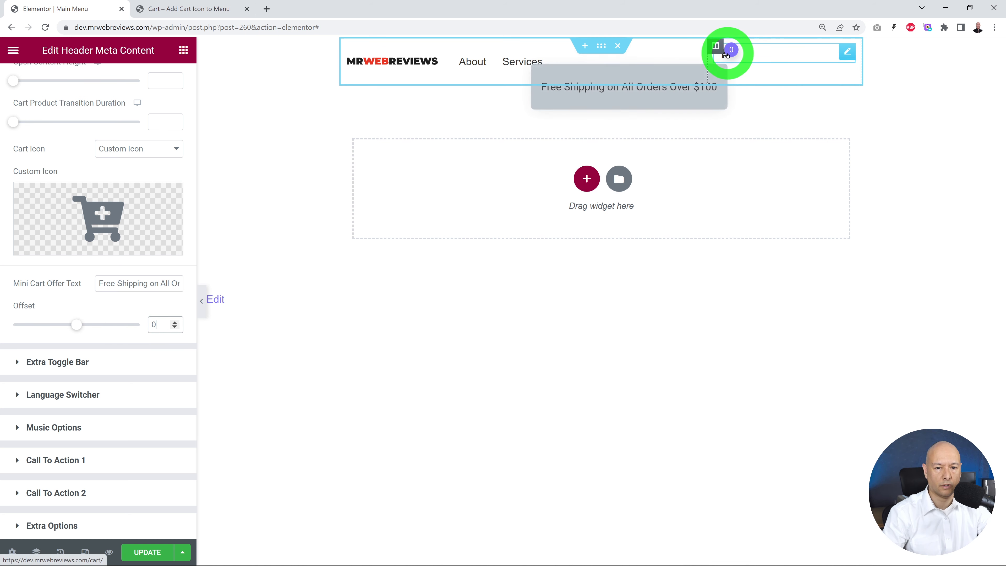
Step: Give the cart count badge a classic background in red #FF0000 in the cart icon style settings
scroll(135, 296, "up", 6)
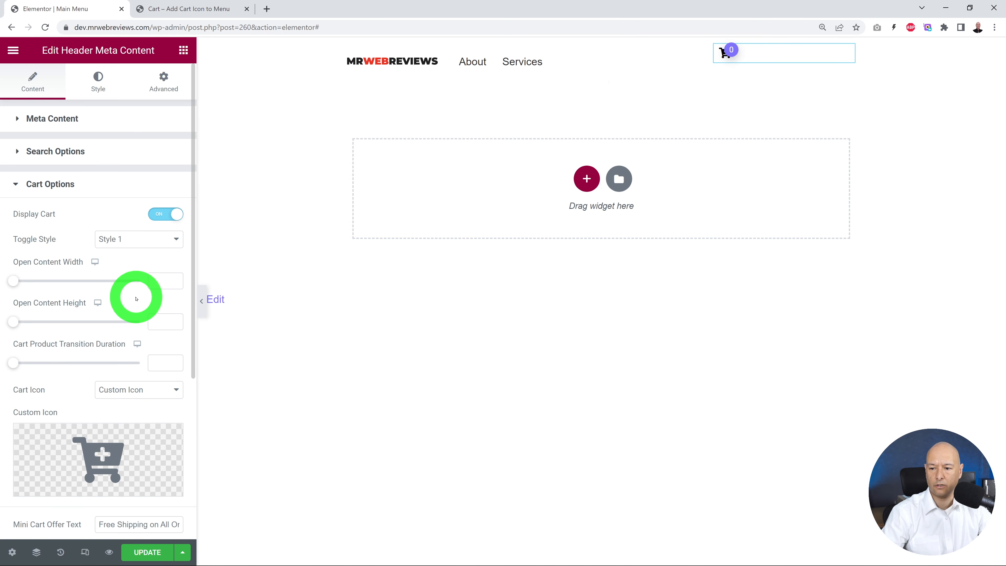
left_click(98, 88)
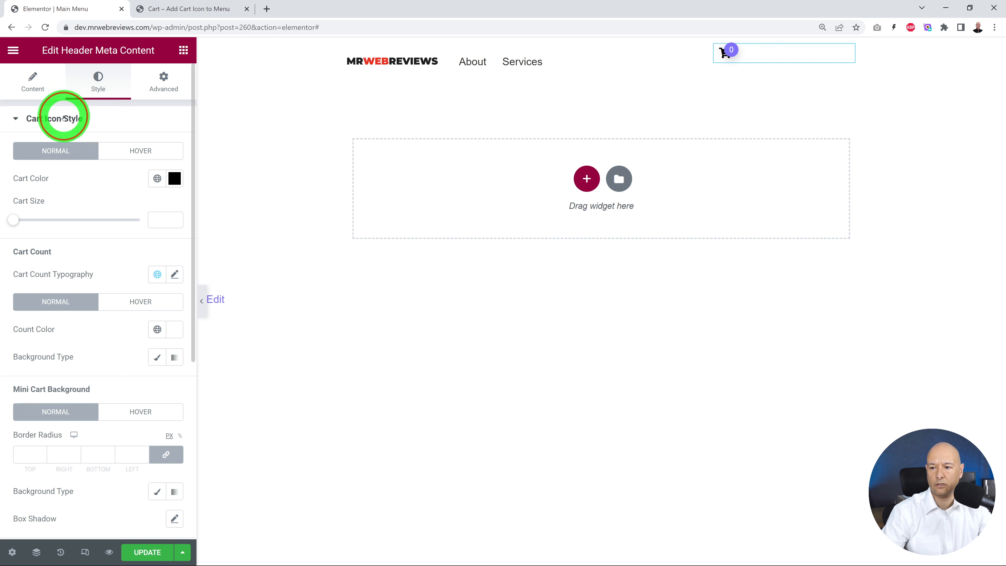
left_click(24, 117)
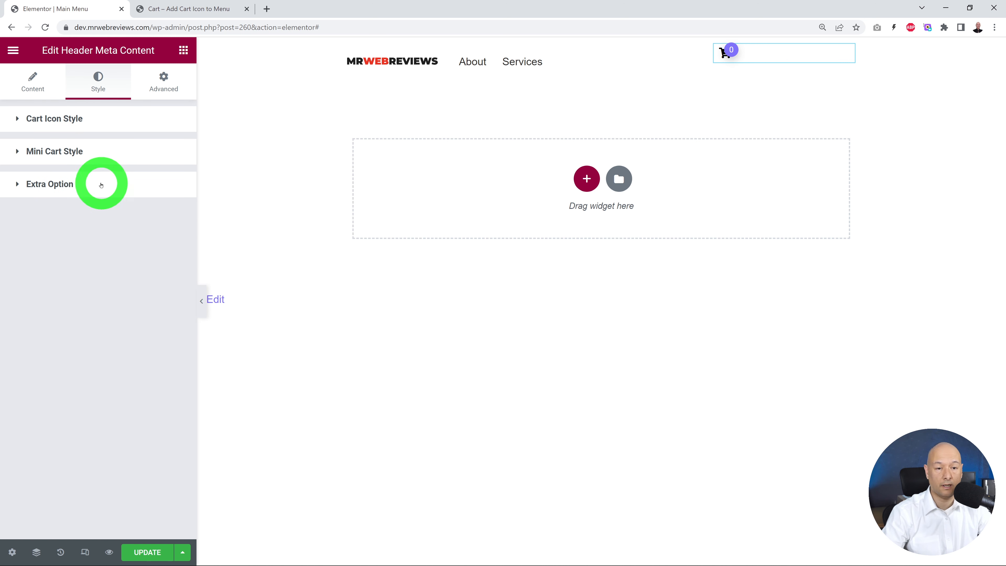
left_click(99, 313)
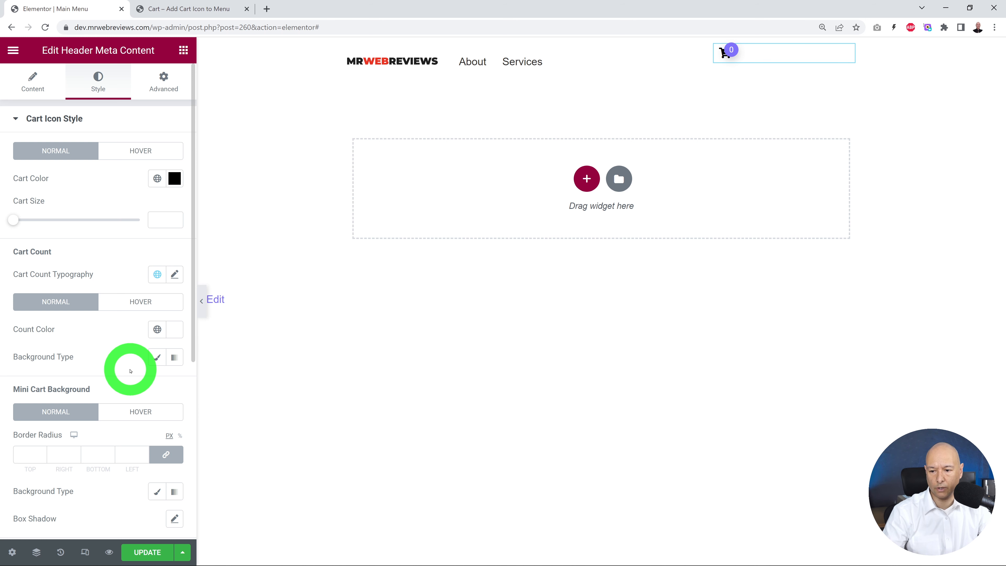
left_click(157, 357)
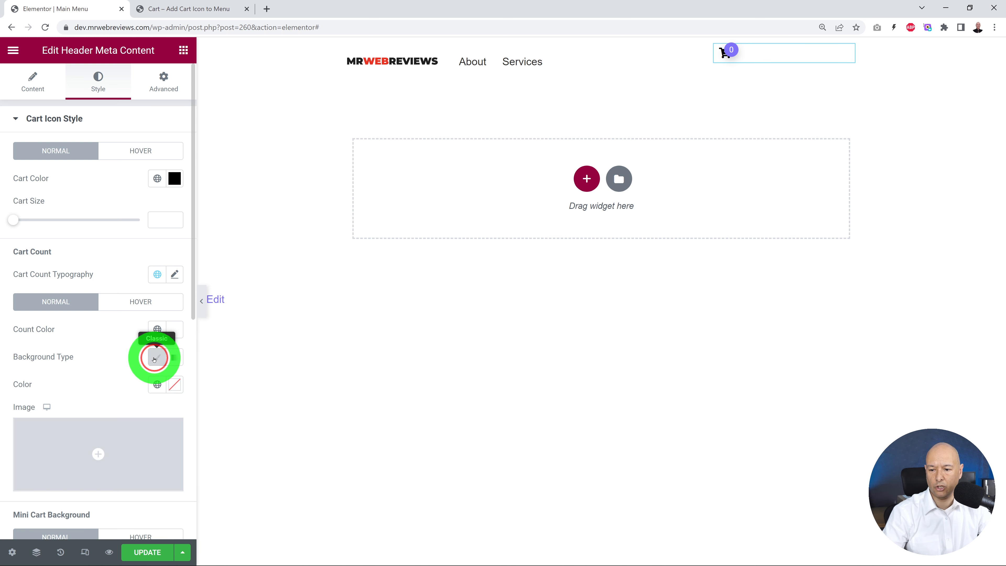
left_click(170, 391)
left_click_drag(117, 248, 182, 192)
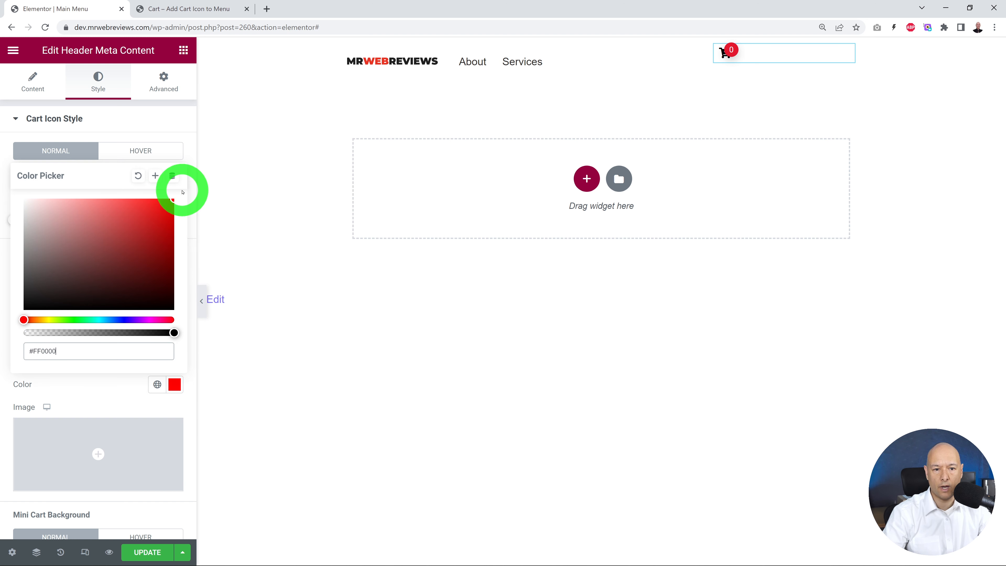
left_click(118, 385)
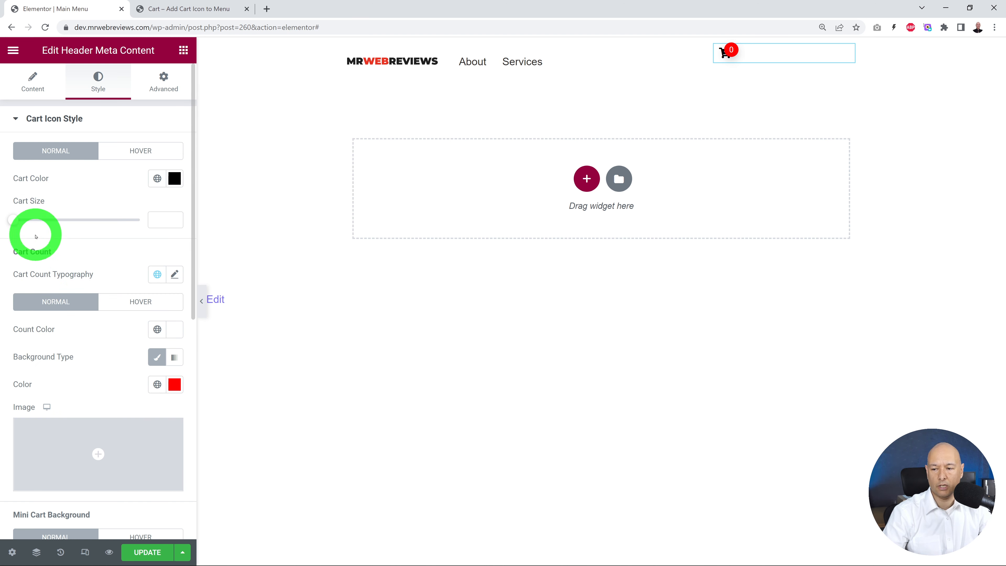
Step: Enlarge the cart icon to a size of 25
left_click_drag(25, 221, 30, 219)
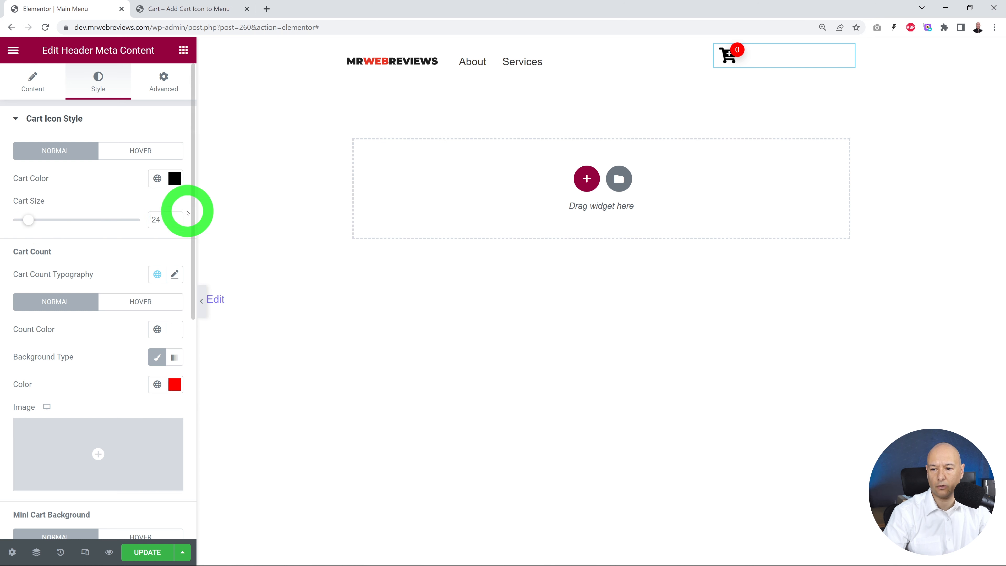
left_click(174, 217)
scroll(111, 266, "down", 5)
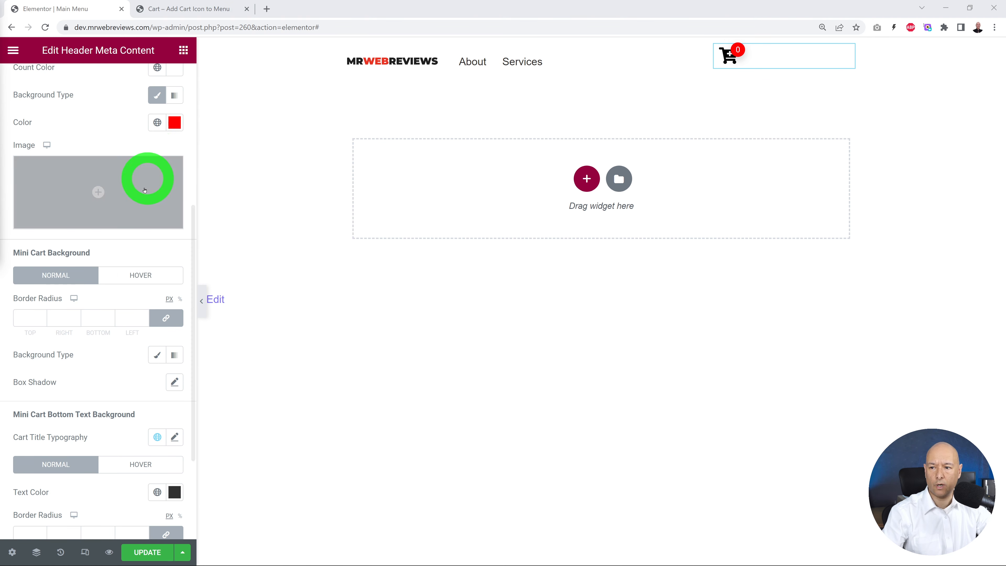
Step: Set the cart item's Icon Left Space to 177 px in the meta content settings
scroll(145, 198, "up", 6)
left_click(33, 82)
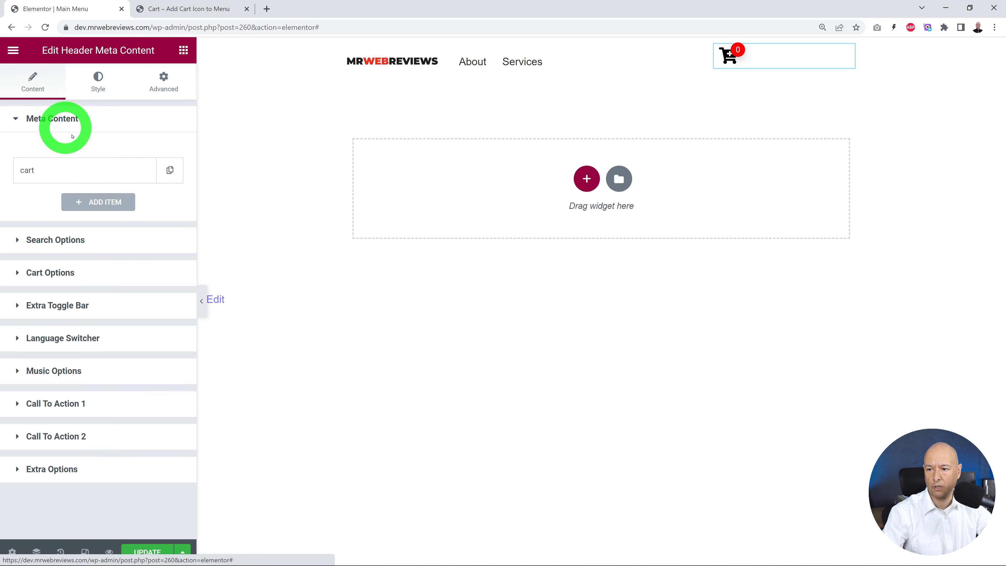
left_click(67, 169)
left_click_drag(13, 238, 62, 241)
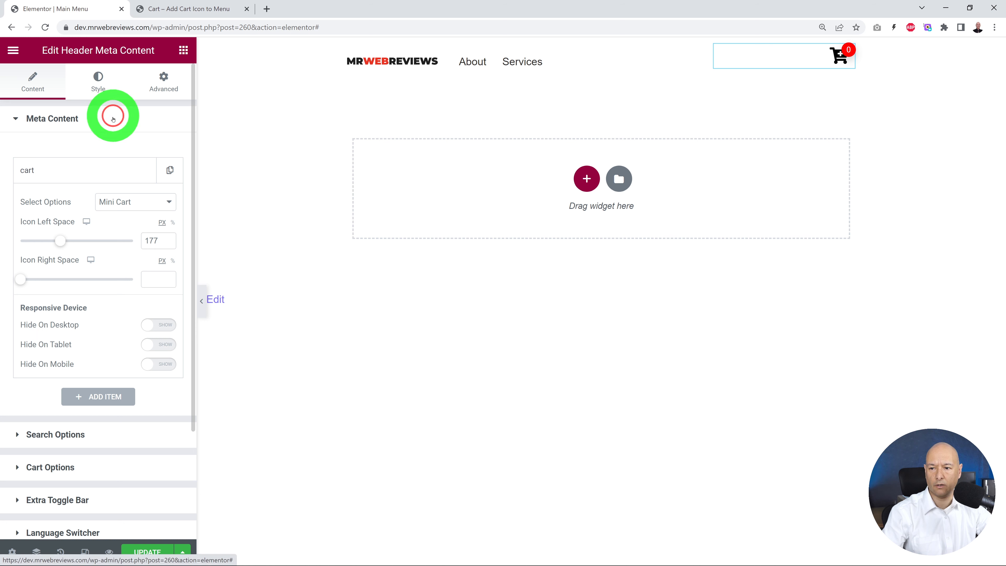
Step: Enable Sticky Options in the widget's extra style options
left_click(99, 84)
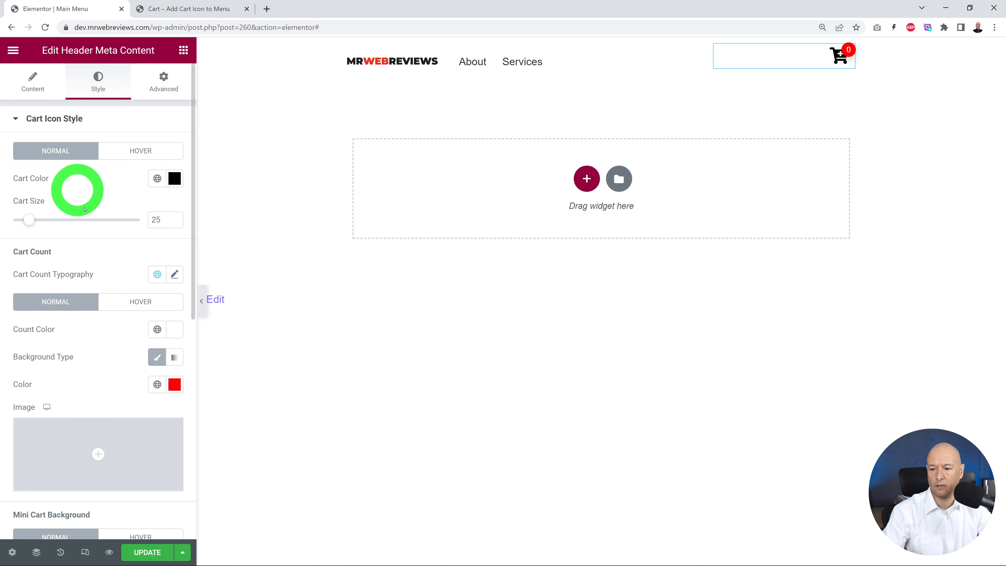
scroll(94, 227, "down", 8)
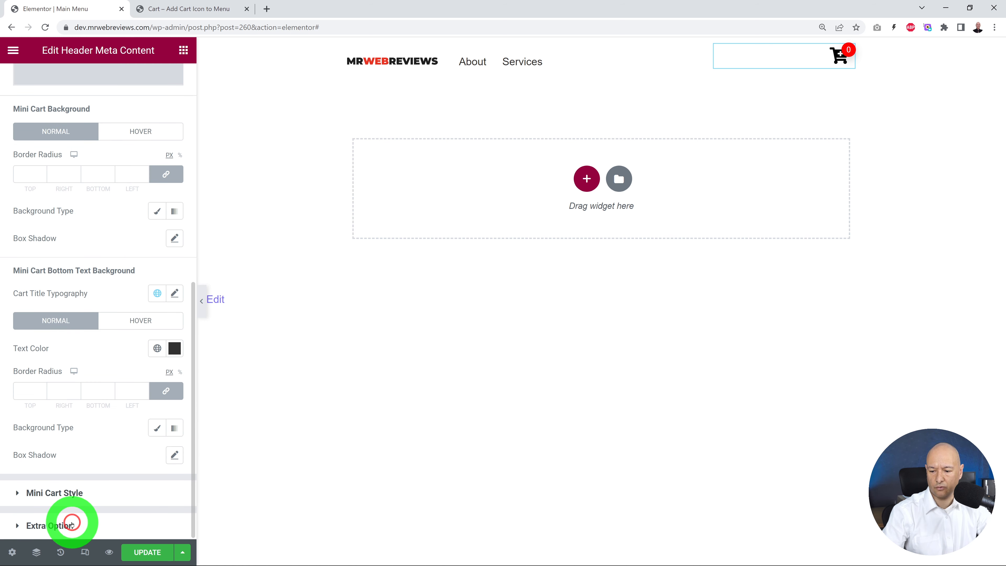
left_click(68, 527)
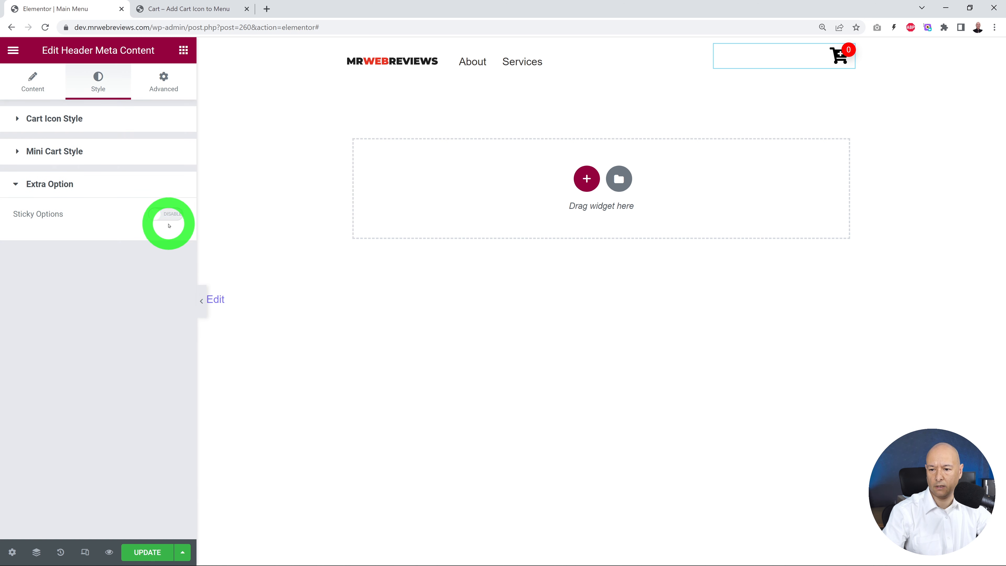
left_click(170, 215)
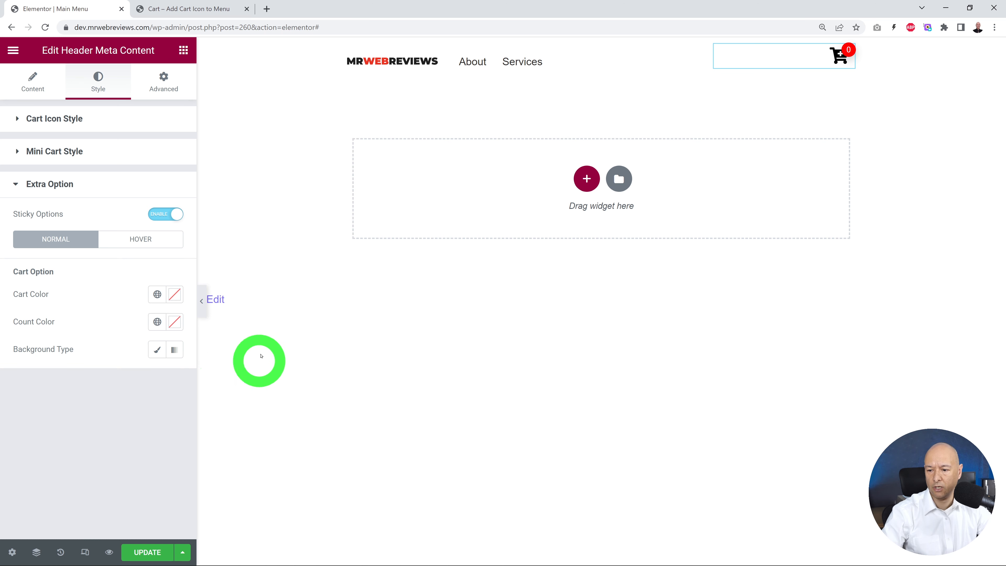
Step: Set a classic background color of #E2E2E2 for the sticky cart option and update the header template
left_click(158, 351)
left_click(175, 377)
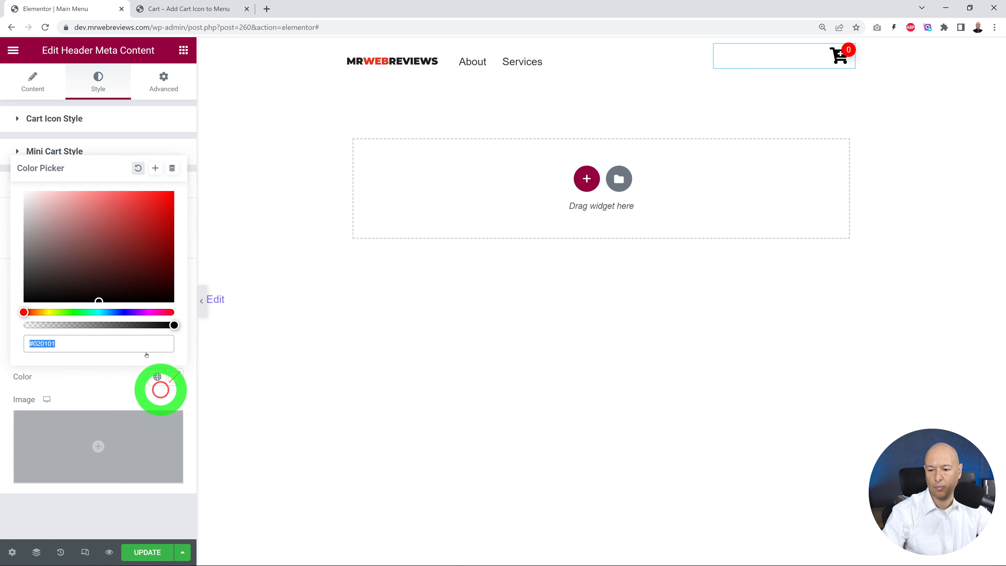
left_click_drag(41, 245, 23, 215)
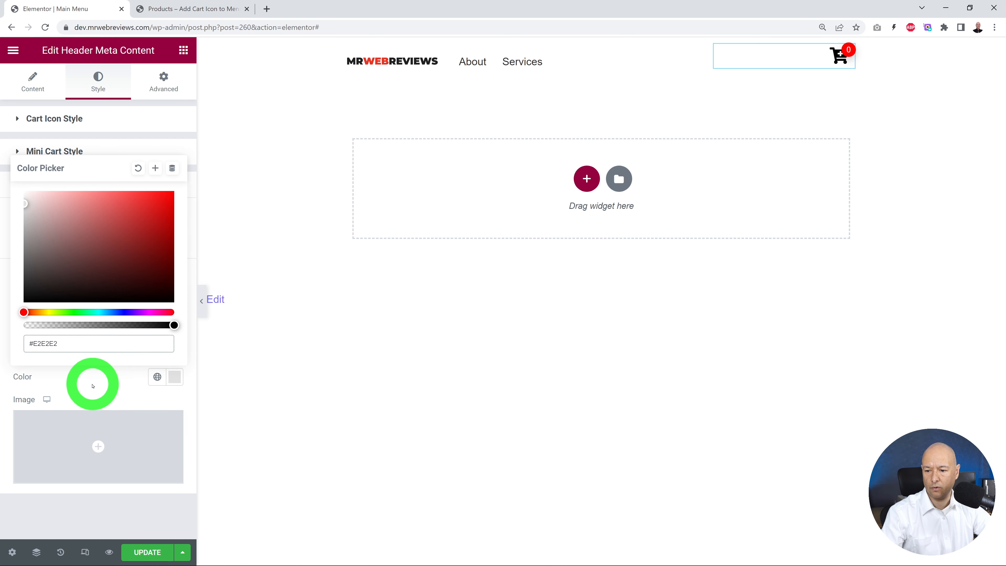
left_click(93, 384)
left_click(157, 552)
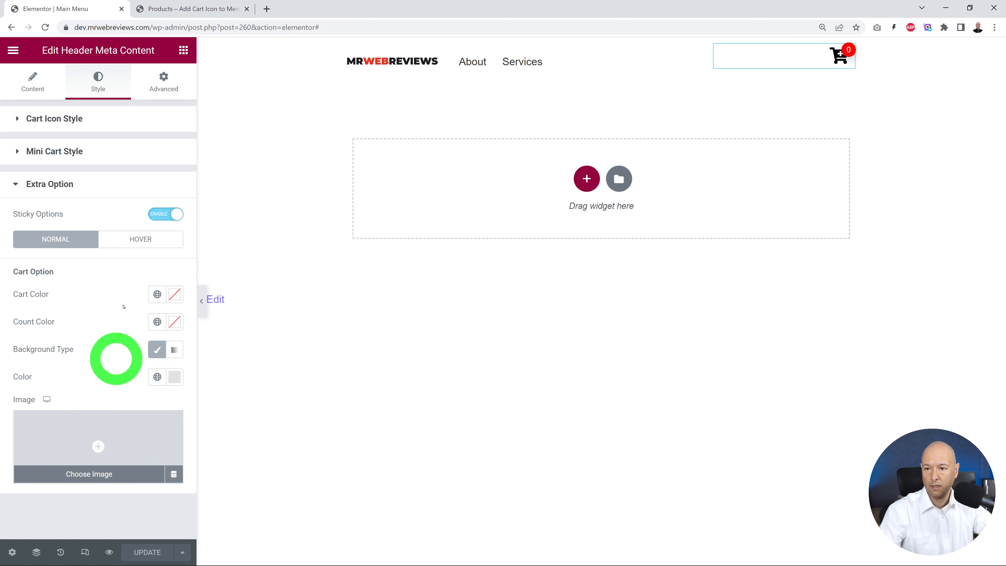
Step: Switch to the live Shop page and preview the mini cart popup from the header's cart icon
left_click(175, 9)
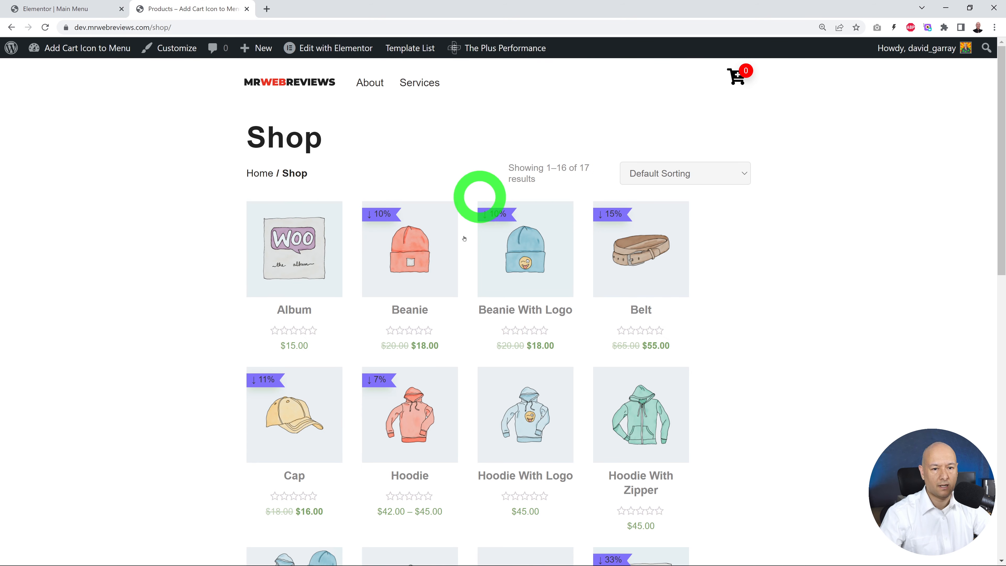
mouse_move(444, 258)
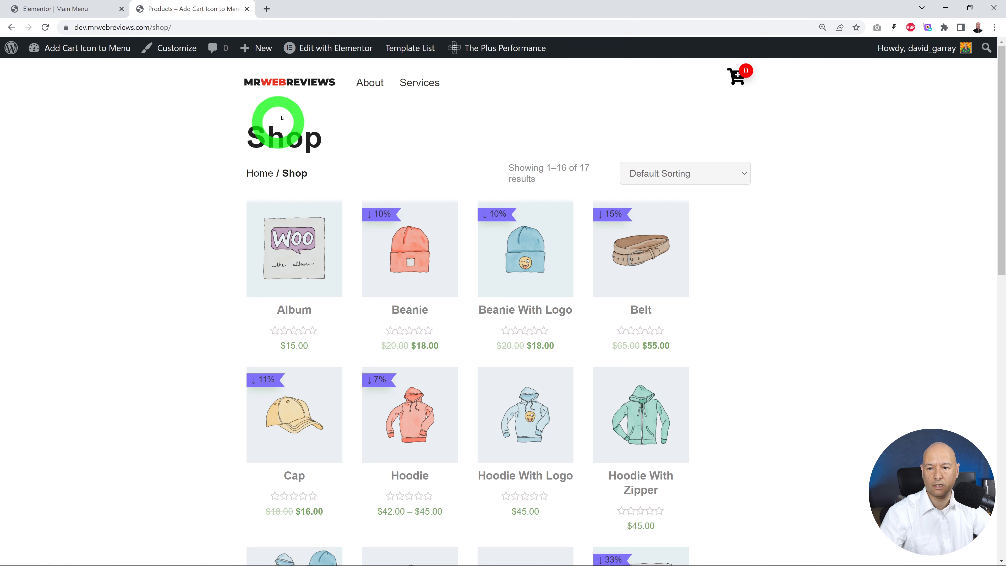
mouse_move(740, 77)
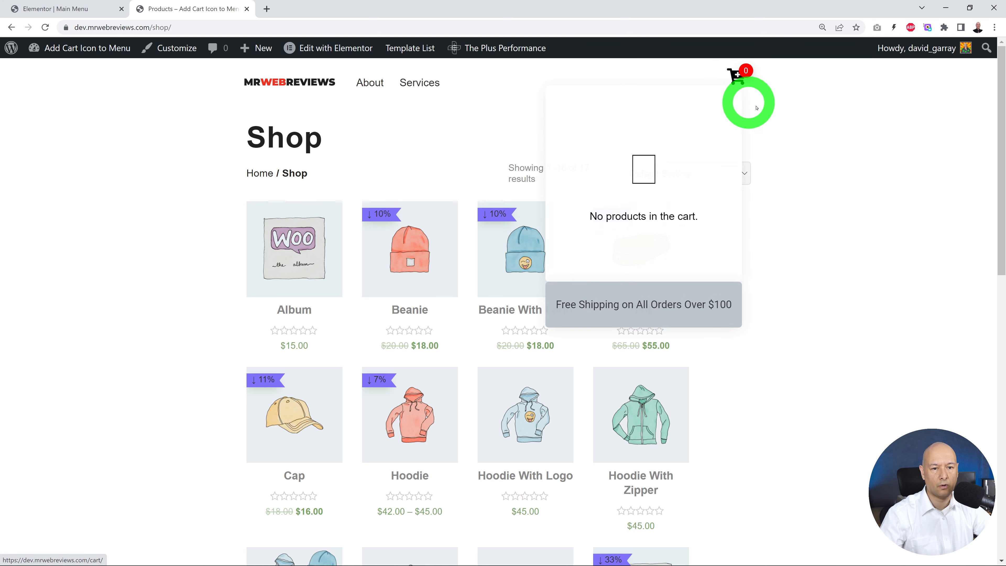